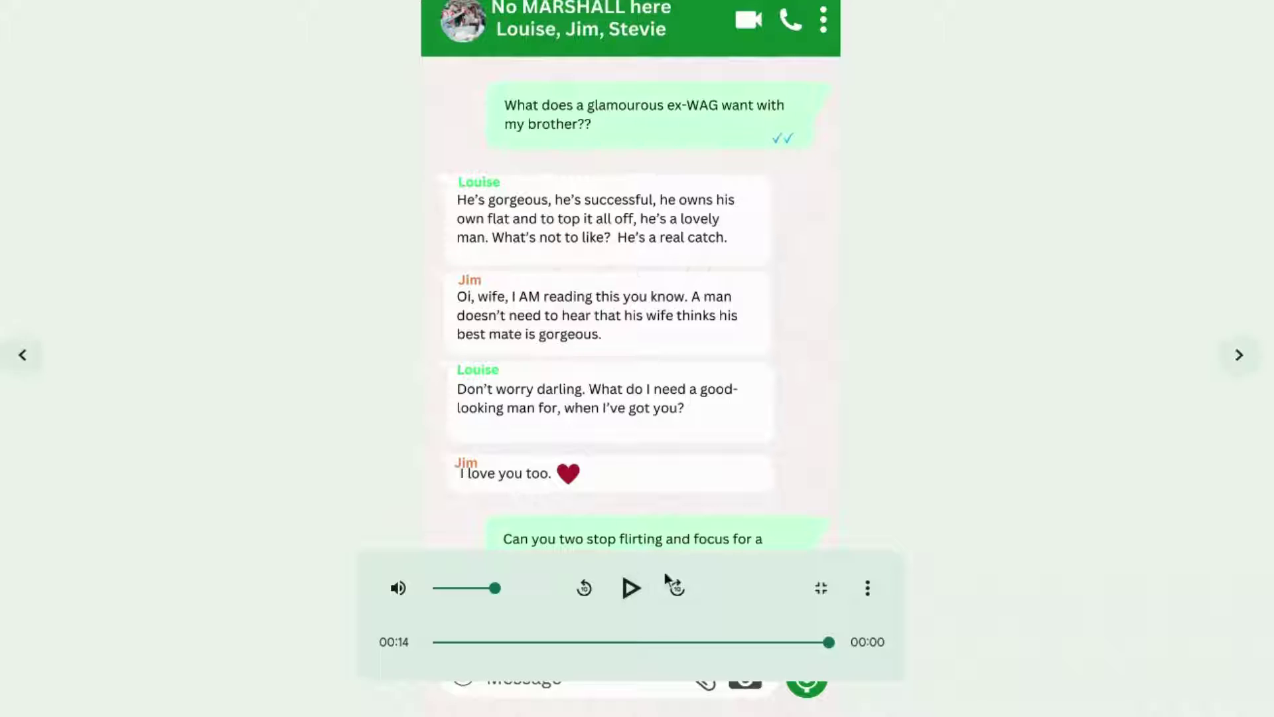
# Play the finished chat animation, leave its full-screen view and view the GOTR what's app T2 design
pyautogui.click(632, 589)
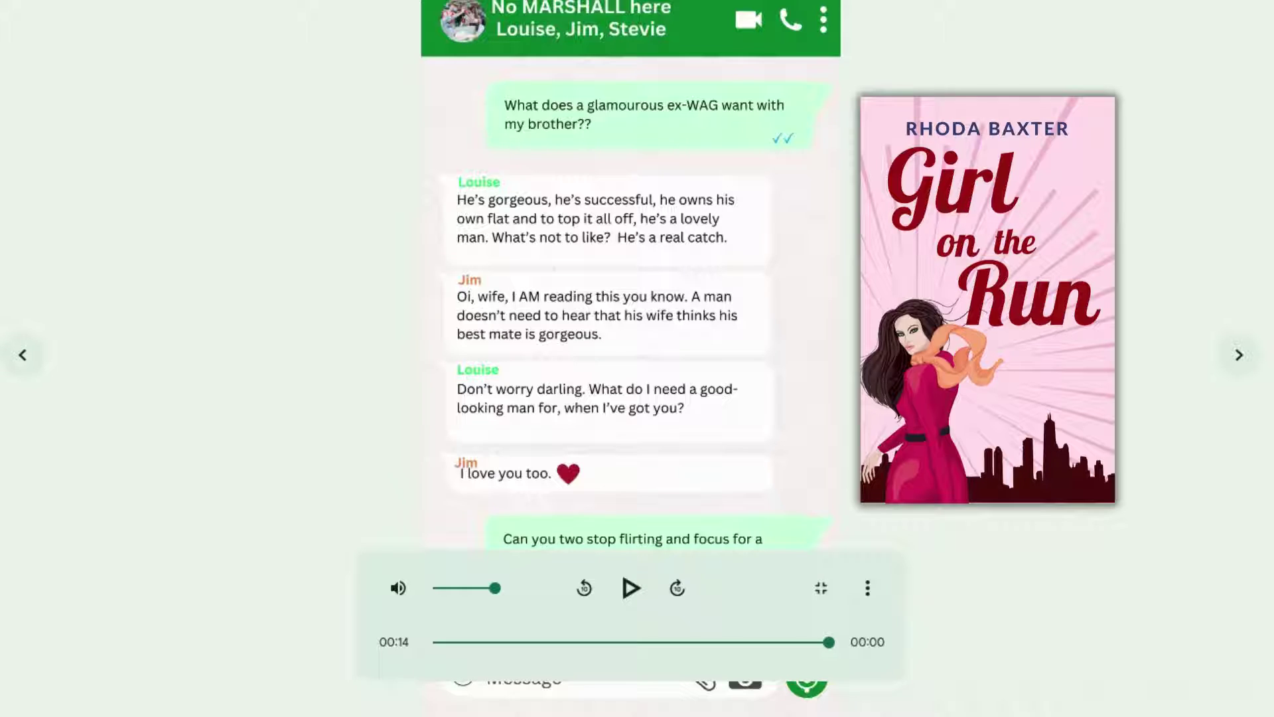
pyautogui.click(821, 588)
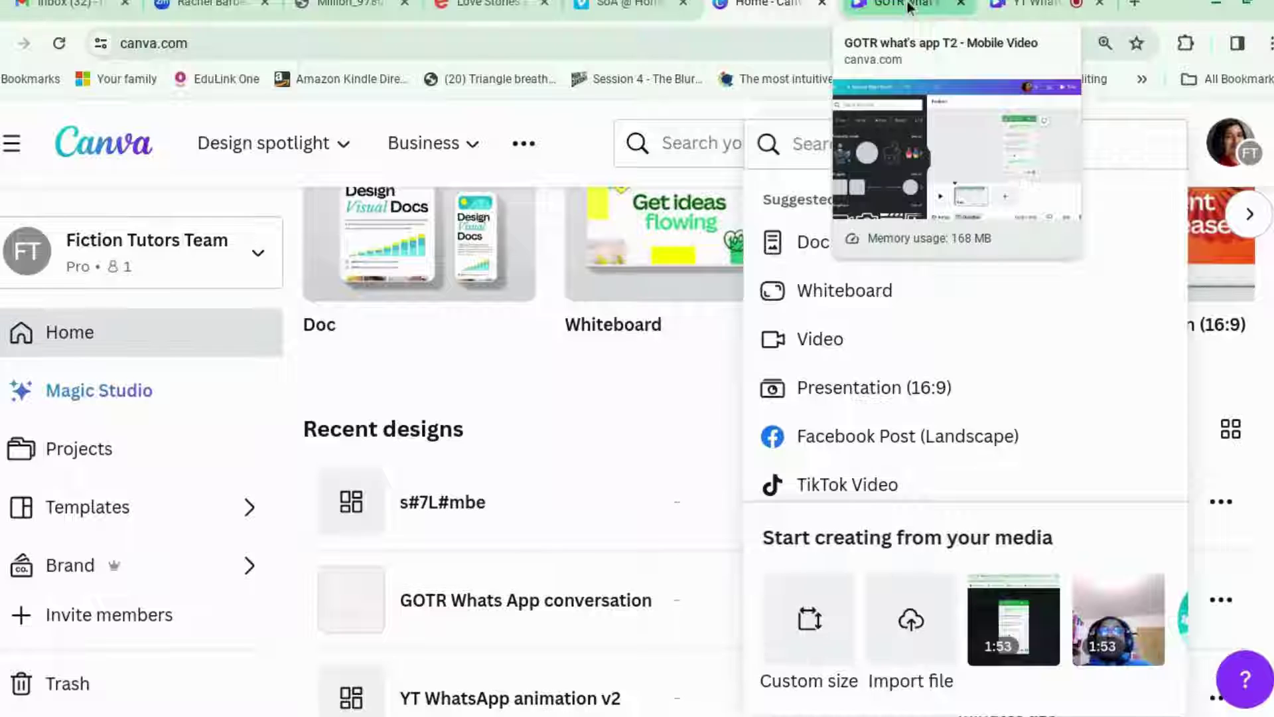
pyautogui.click(908, 7)
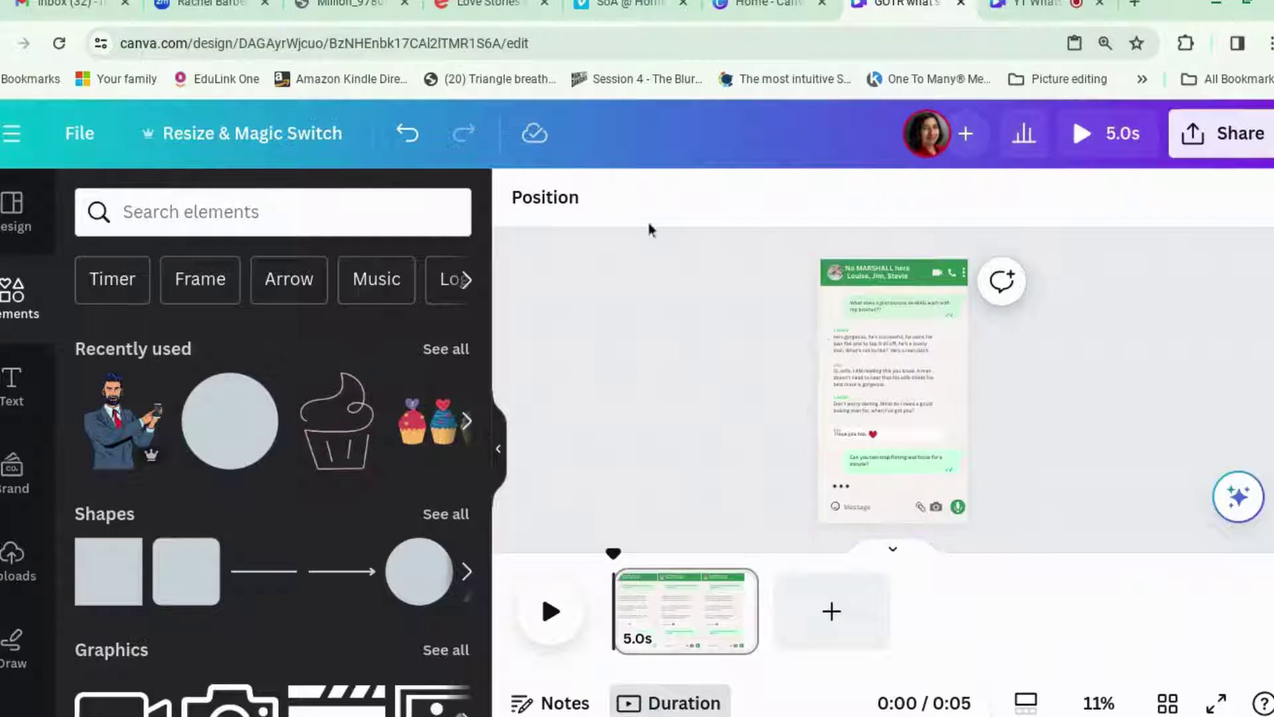
# Create a blank Mobile Video design and copy all the chat elements from the GOTR what's app T2 design into it
pyautogui.click(770, 4)
pyautogui.click(832, 487)
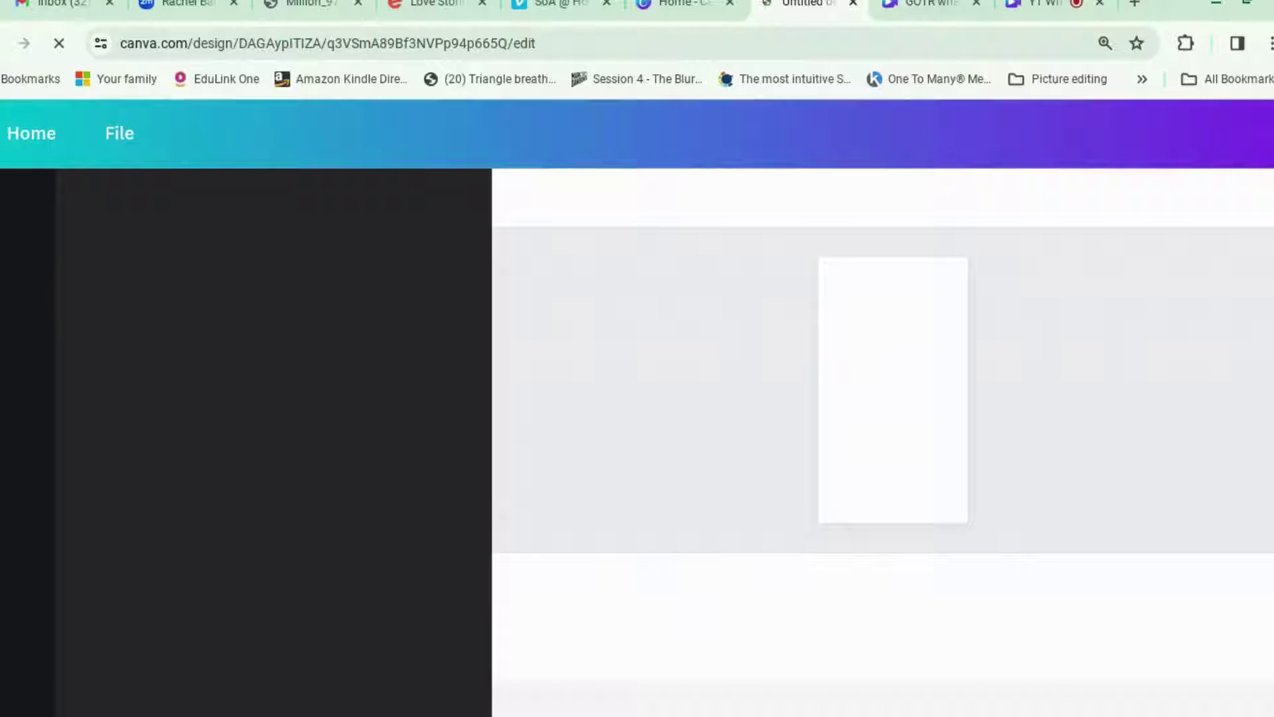
pyautogui.click(924, 16)
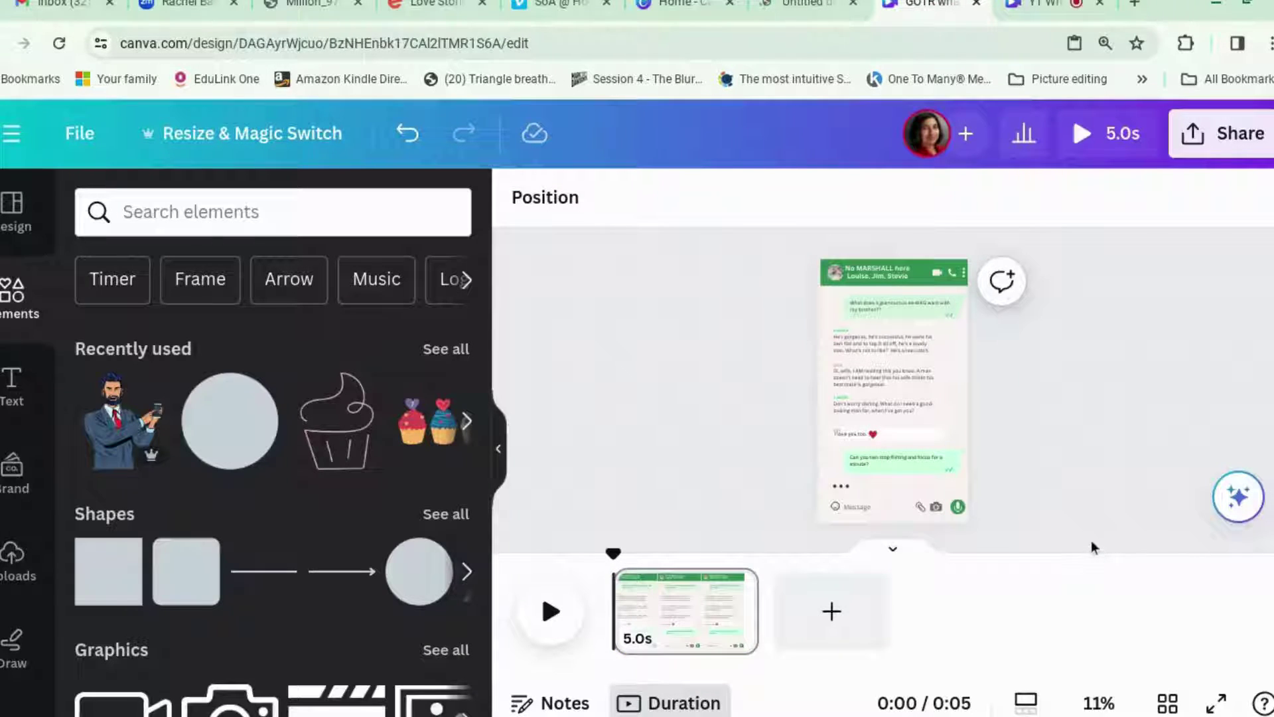
pyautogui.moveTo(1086, 529); pyautogui.dragTo(697, 176)
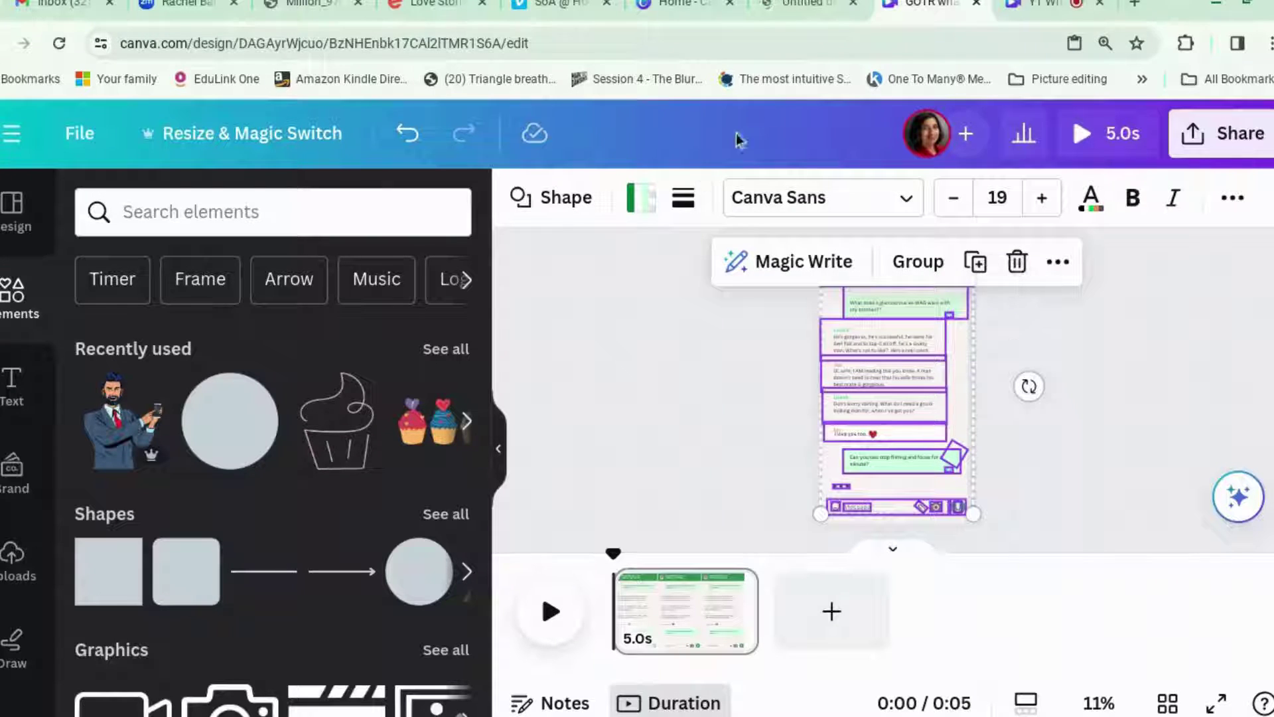
pyautogui.click(797, 10)
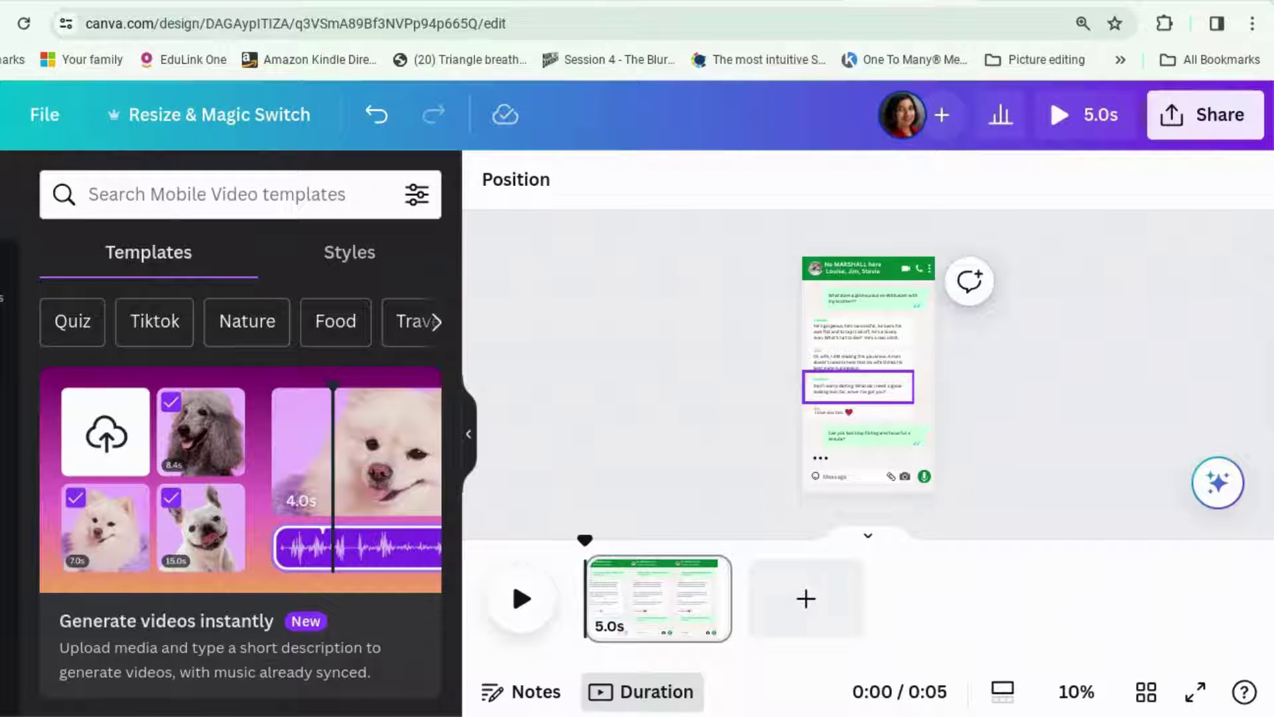
# Show the layers of the copied chat page and examine their stacking order, from the message groups down to the background
pyautogui.rightClick(918, 371)
pyautogui.moveTo(810, 400)
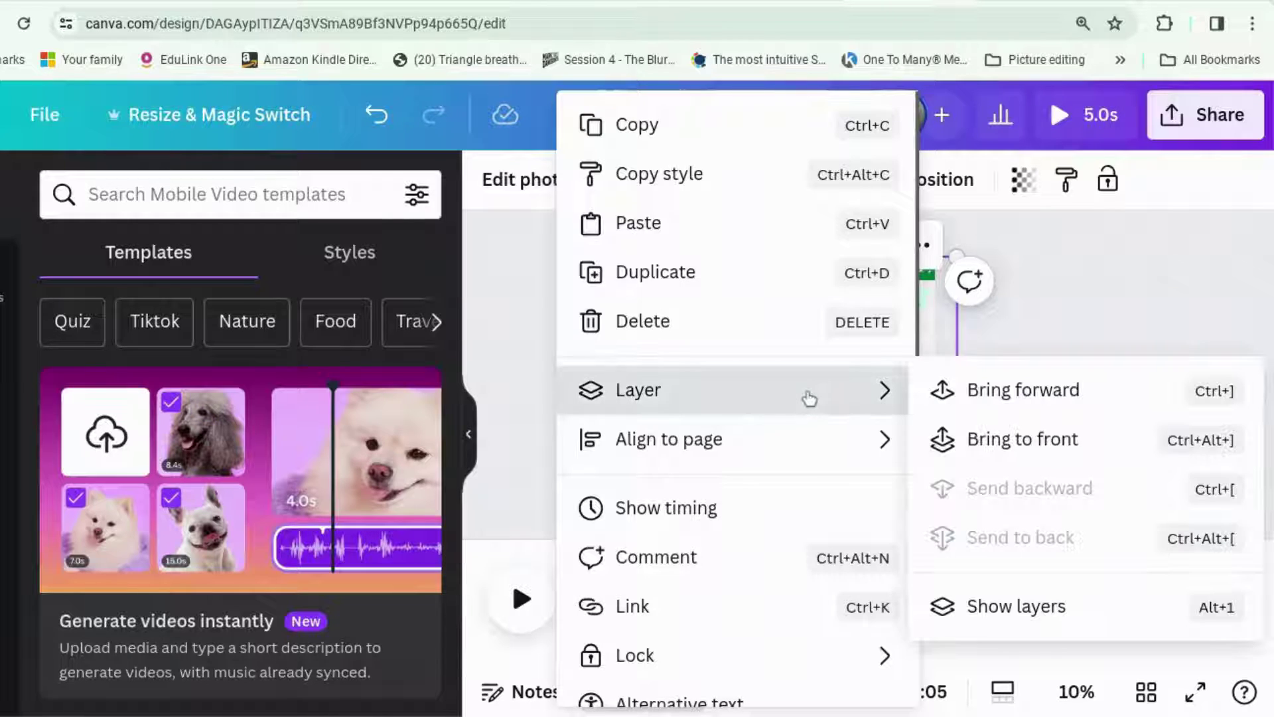
pyautogui.click(954, 608)
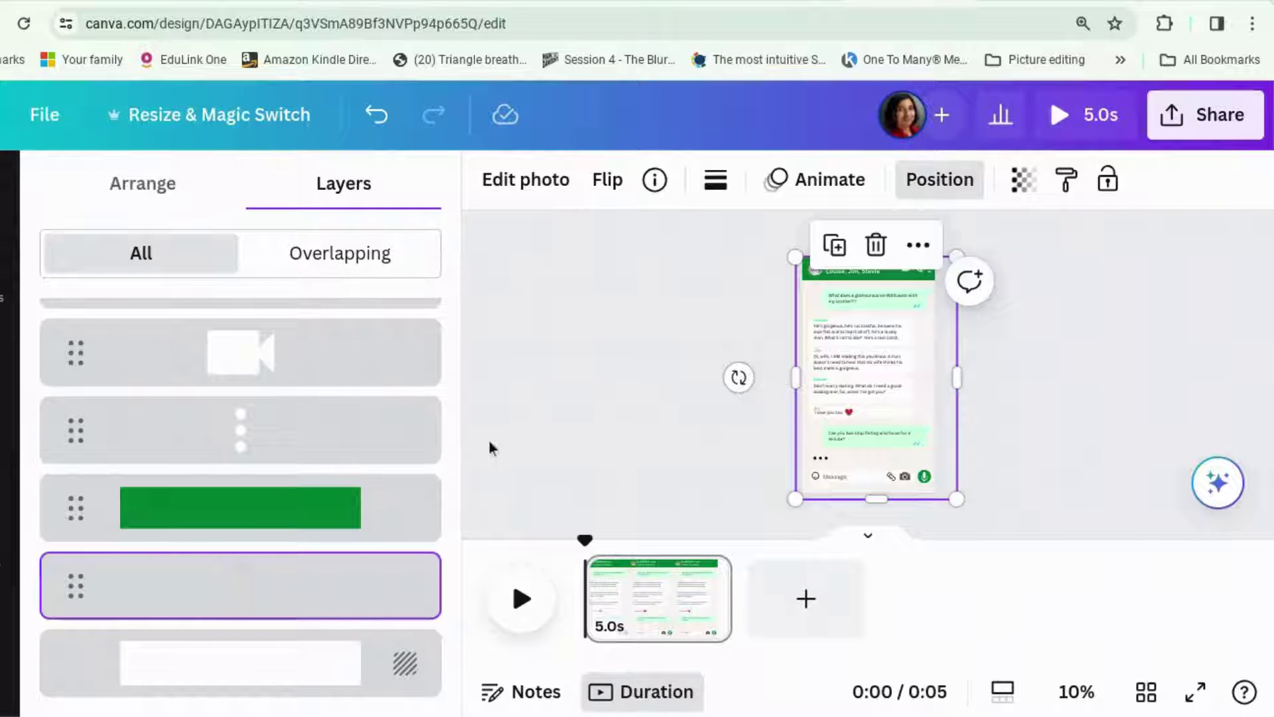
pyautogui.scroll(20, 392, 460)
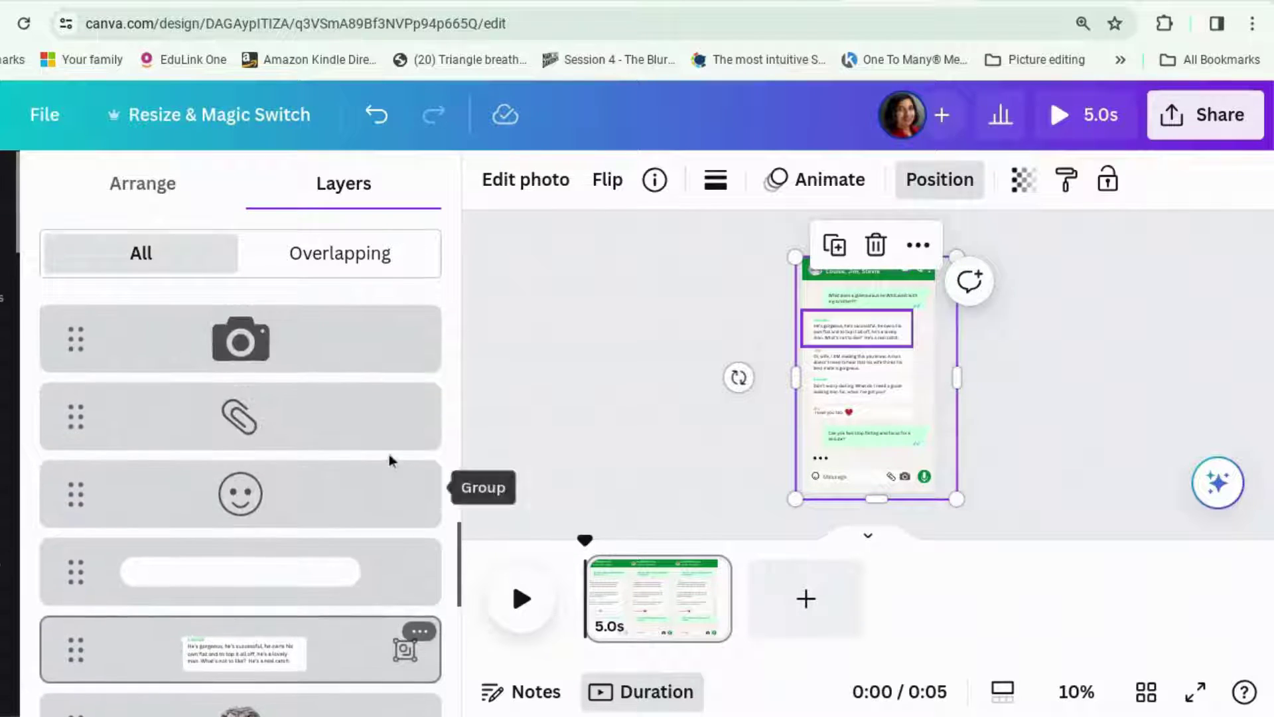
pyautogui.scroll(3, 392, 460)
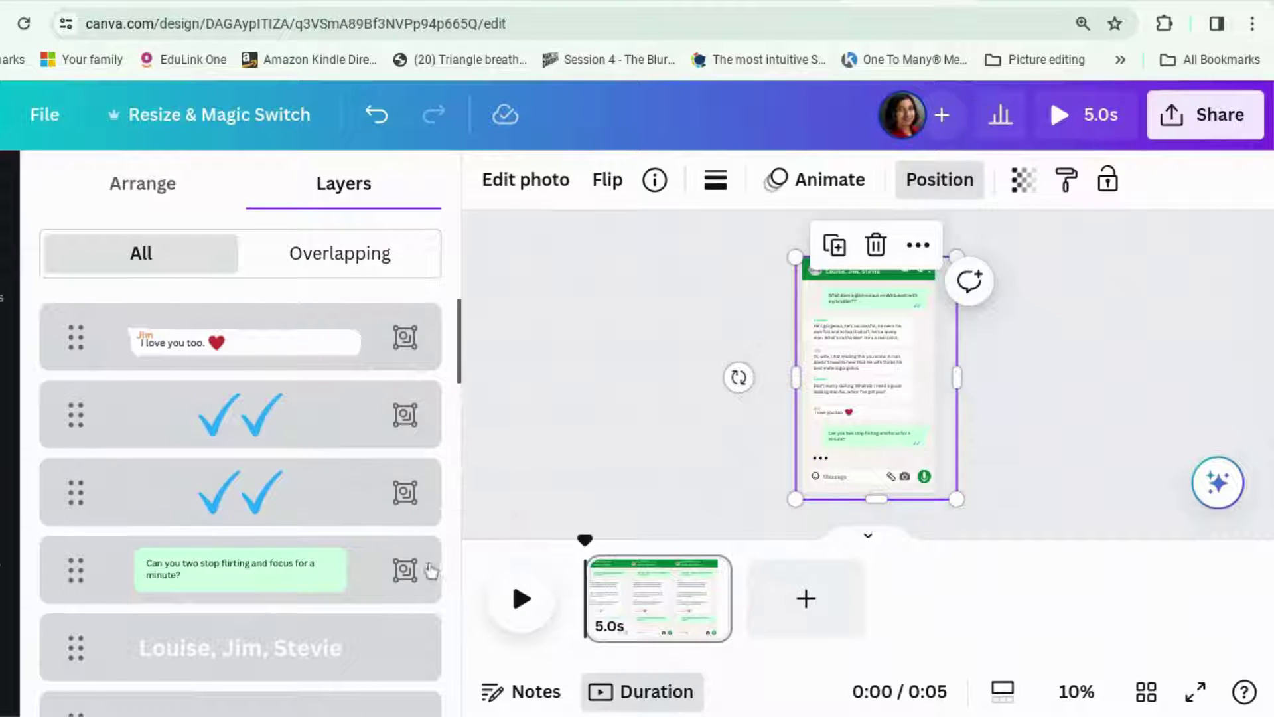
pyautogui.scroll(-2, 332, 569)
pyautogui.scroll(-7, 332, 573)
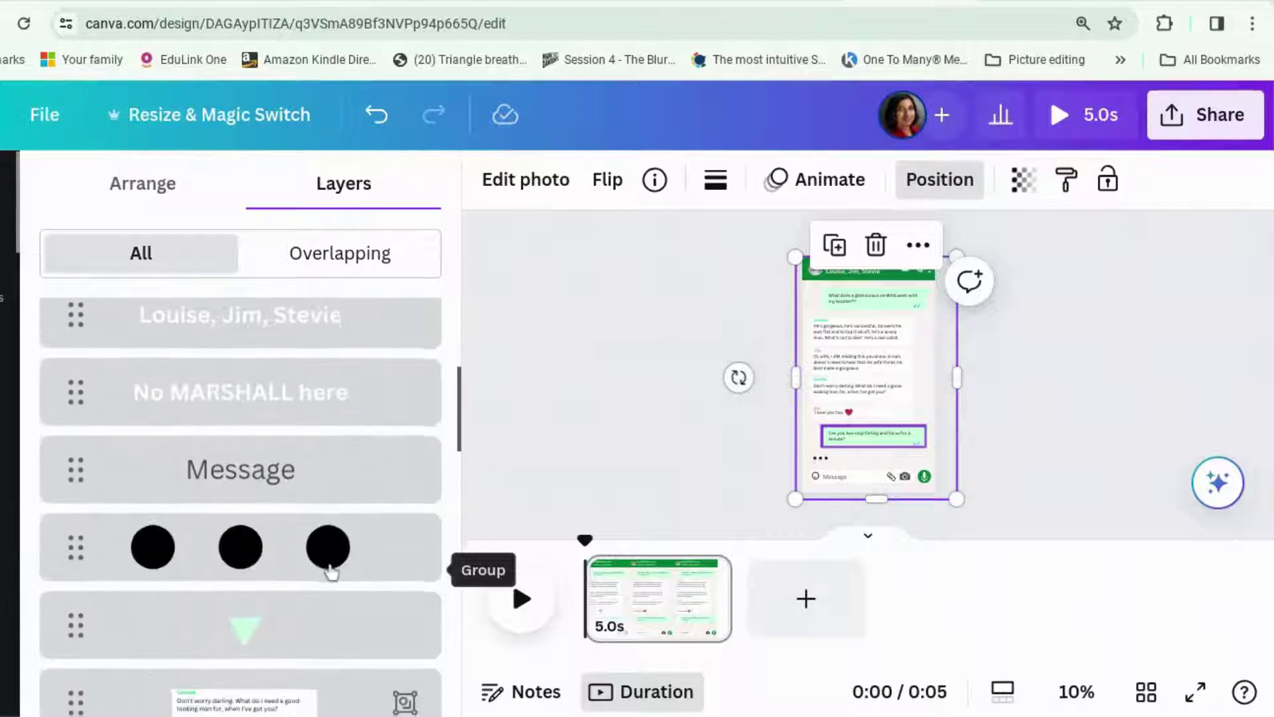
pyautogui.scroll(-5, 313, 583)
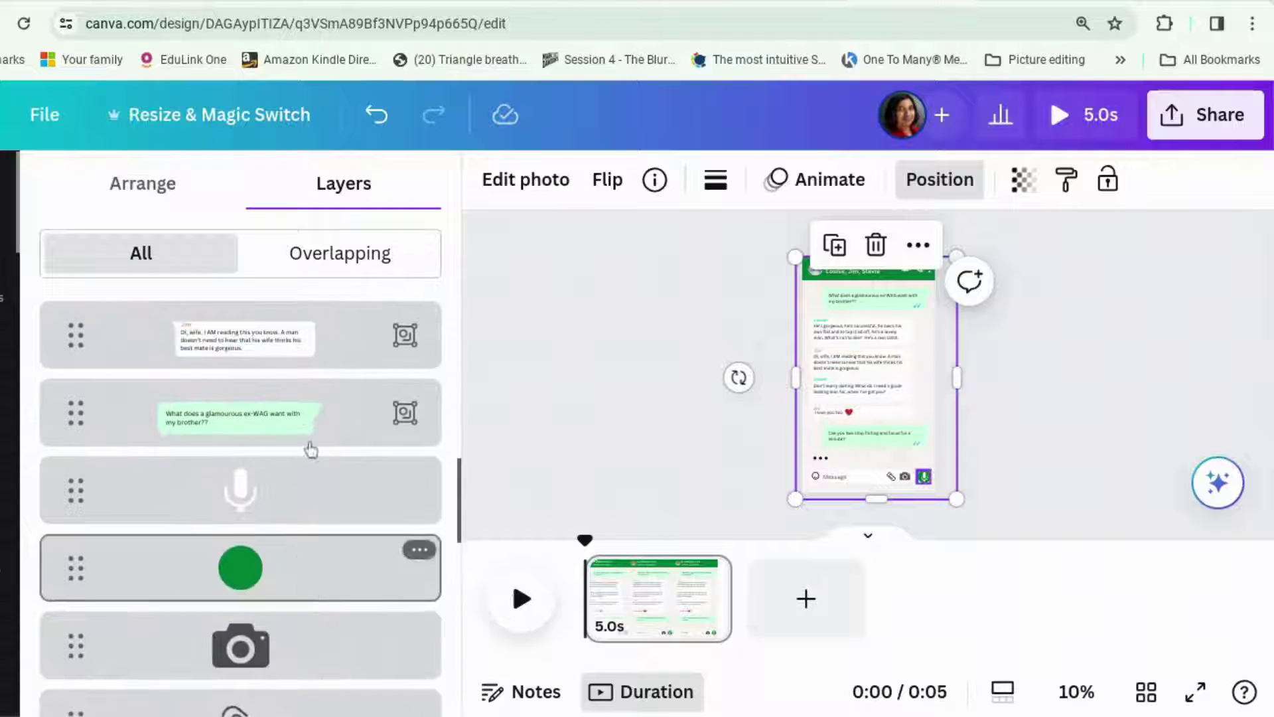
pyautogui.scroll(-5, 305, 443)
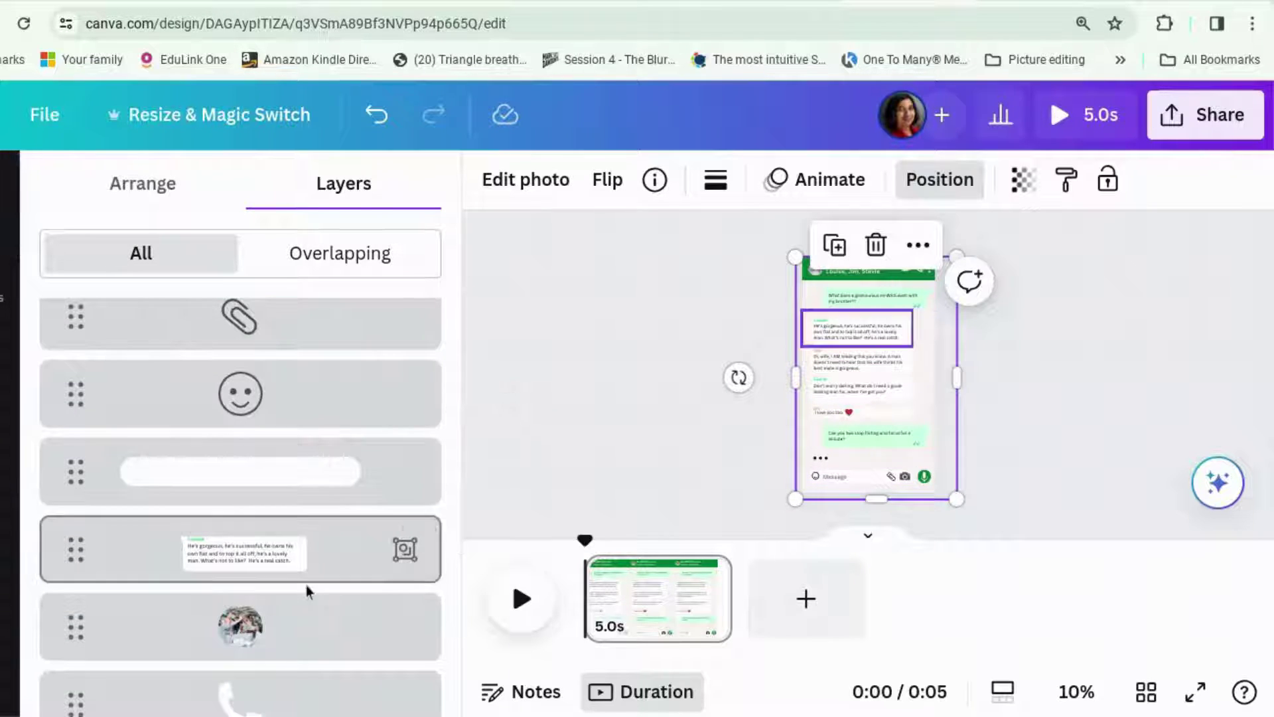
pyautogui.scroll(-3, 307, 591)
pyautogui.scroll(-3, 307, 590)
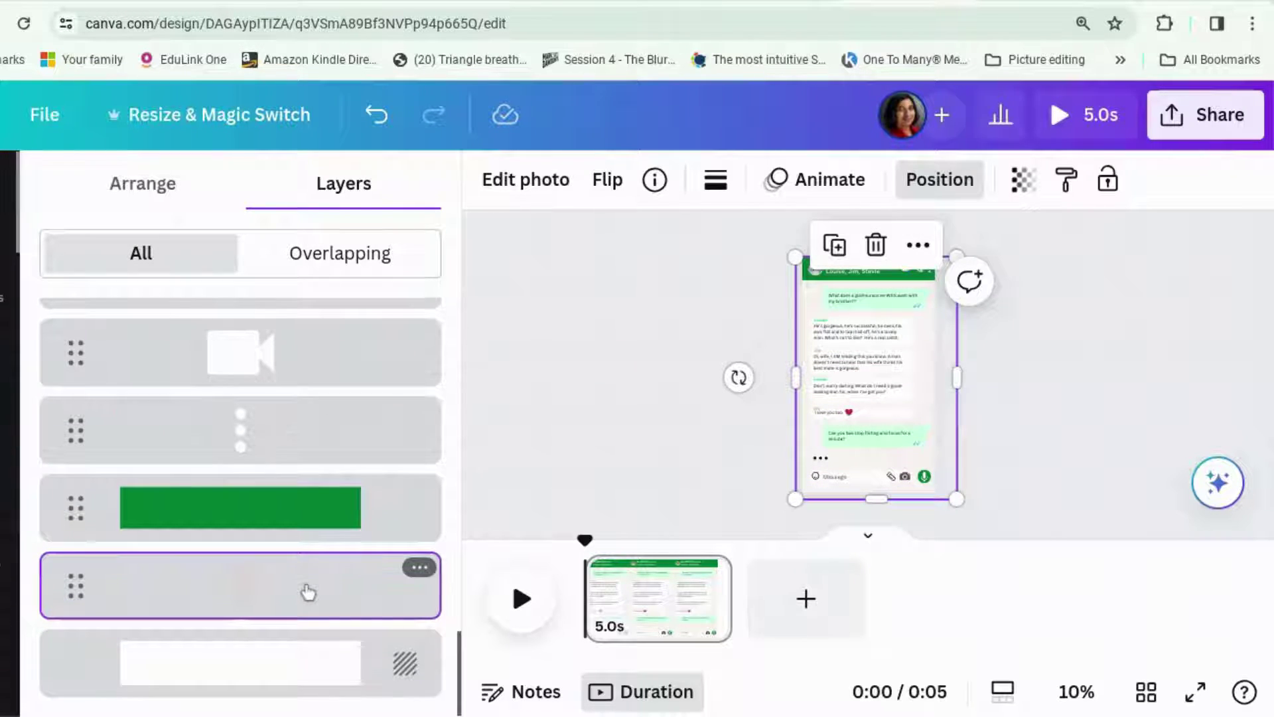
pyautogui.click(1115, 413)
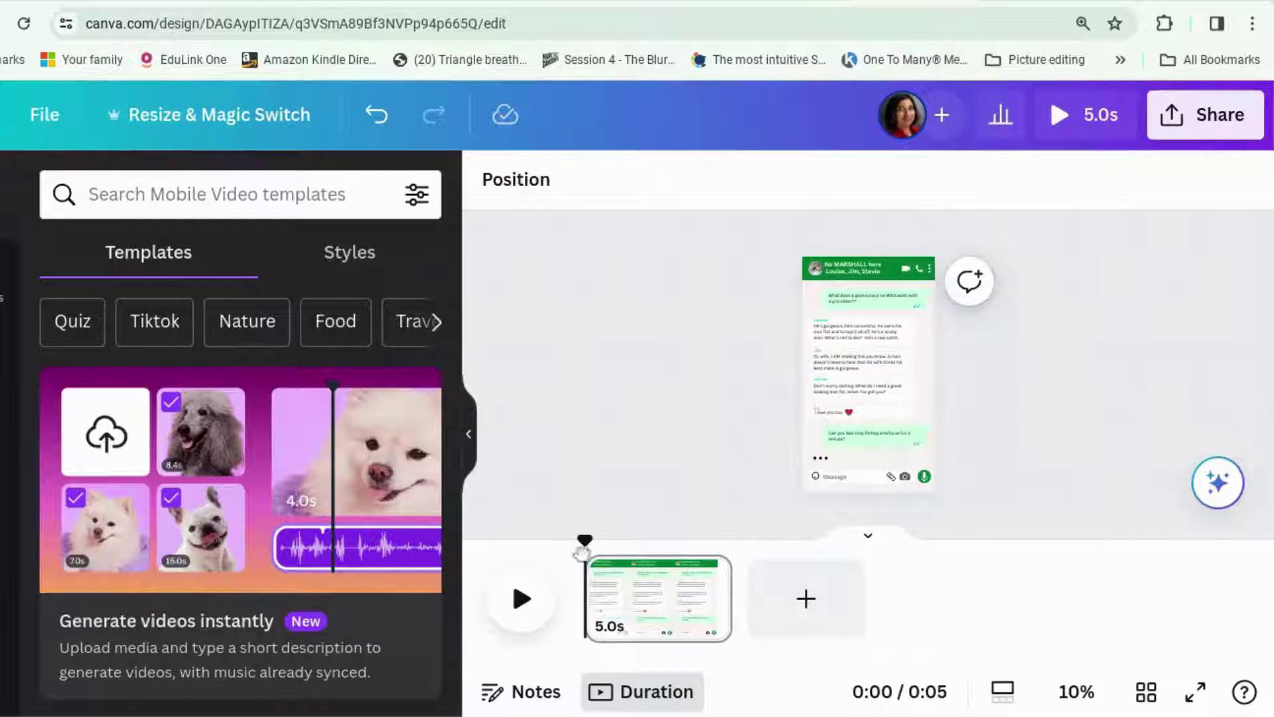
# Set the page's timing to 2.0 seconds and duplicate the page
pyautogui.click(667, 593)
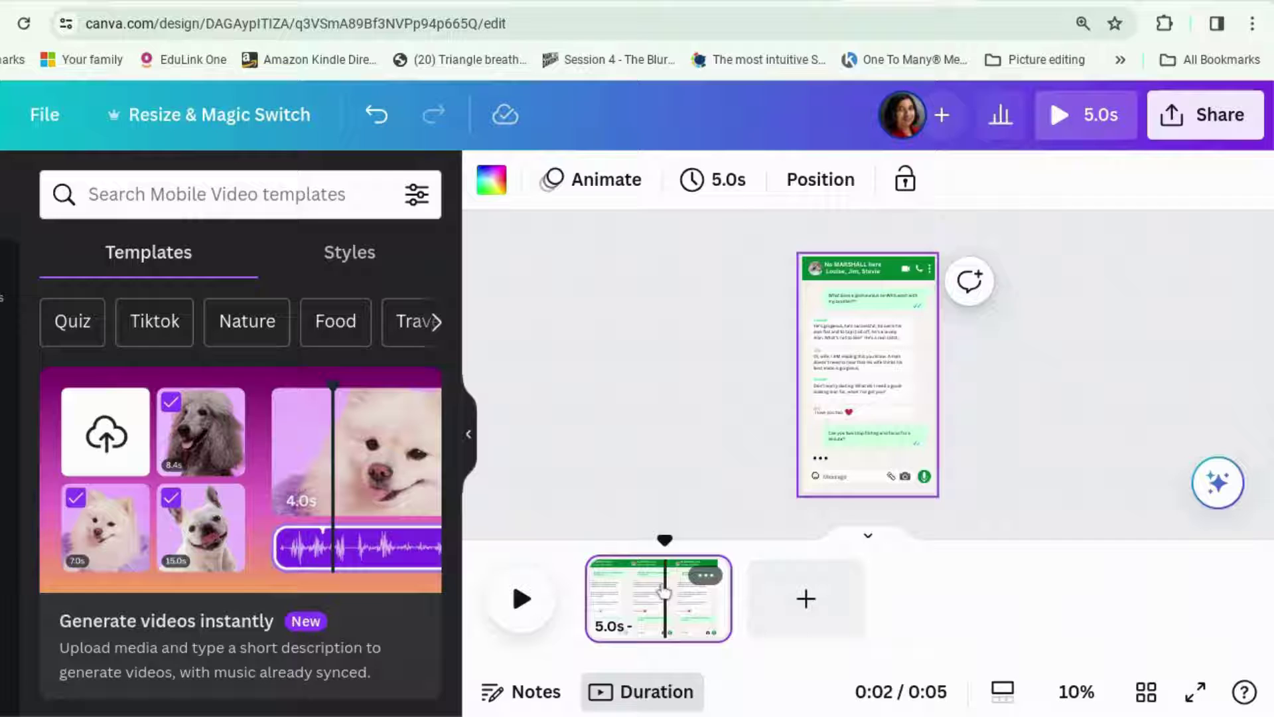
pyautogui.click(724, 180)
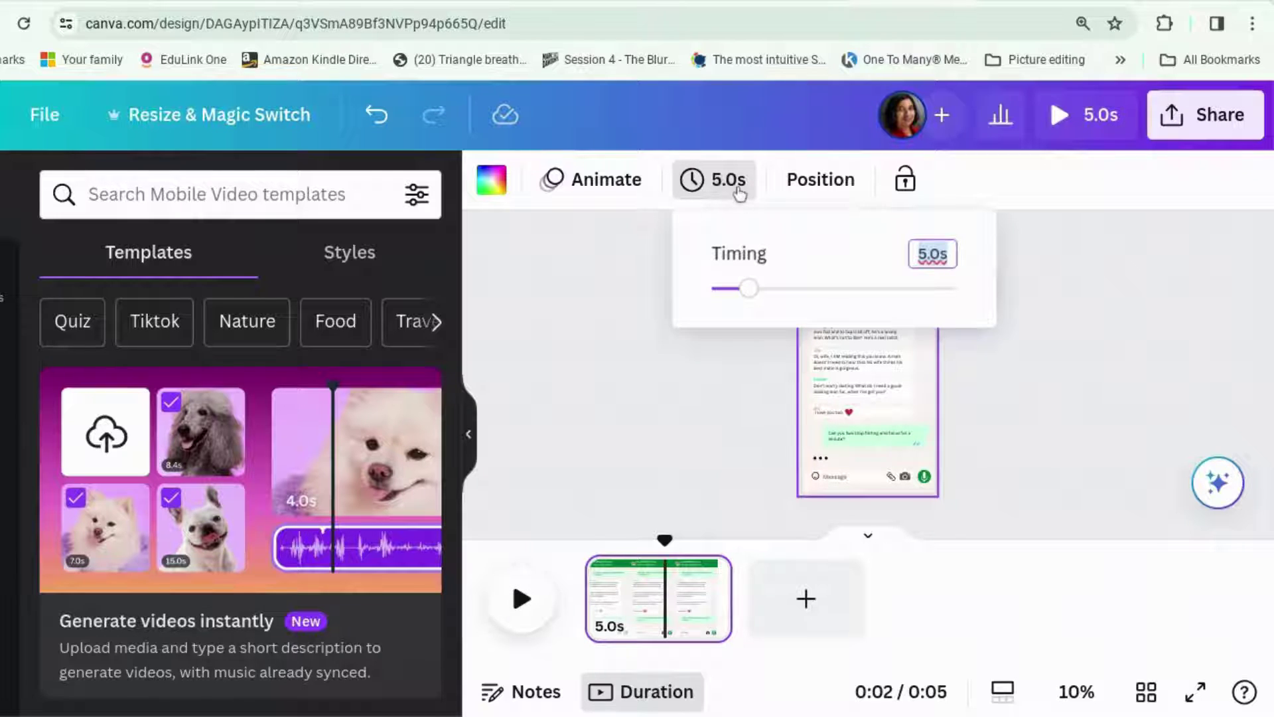
pyautogui.write('2')
pyautogui.press('Return')
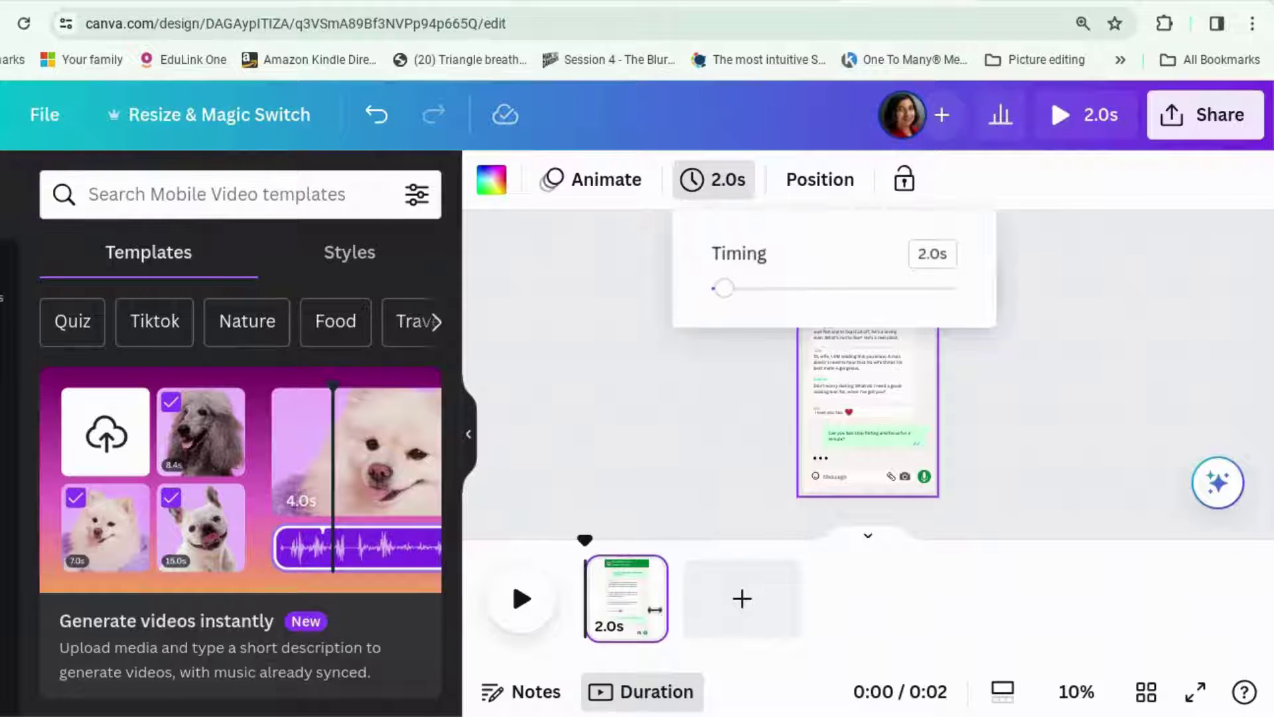
pyautogui.rightClick(638, 609)
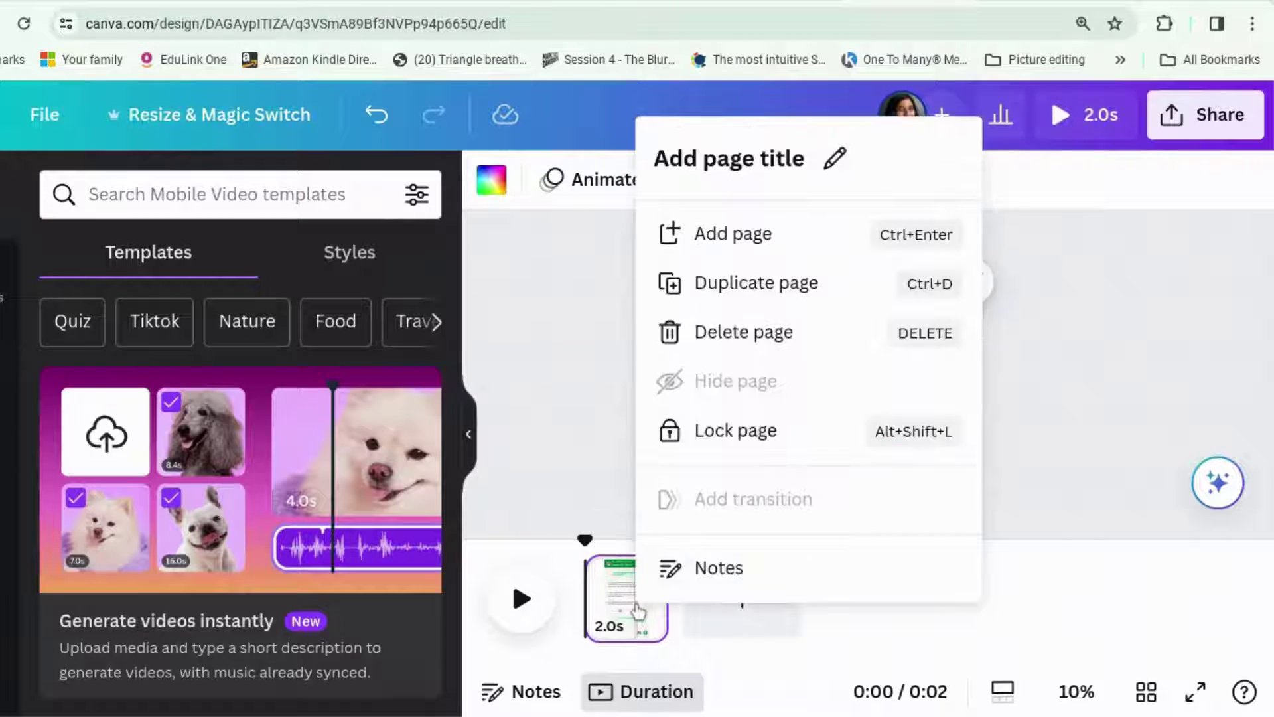
pyautogui.click(741, 284)
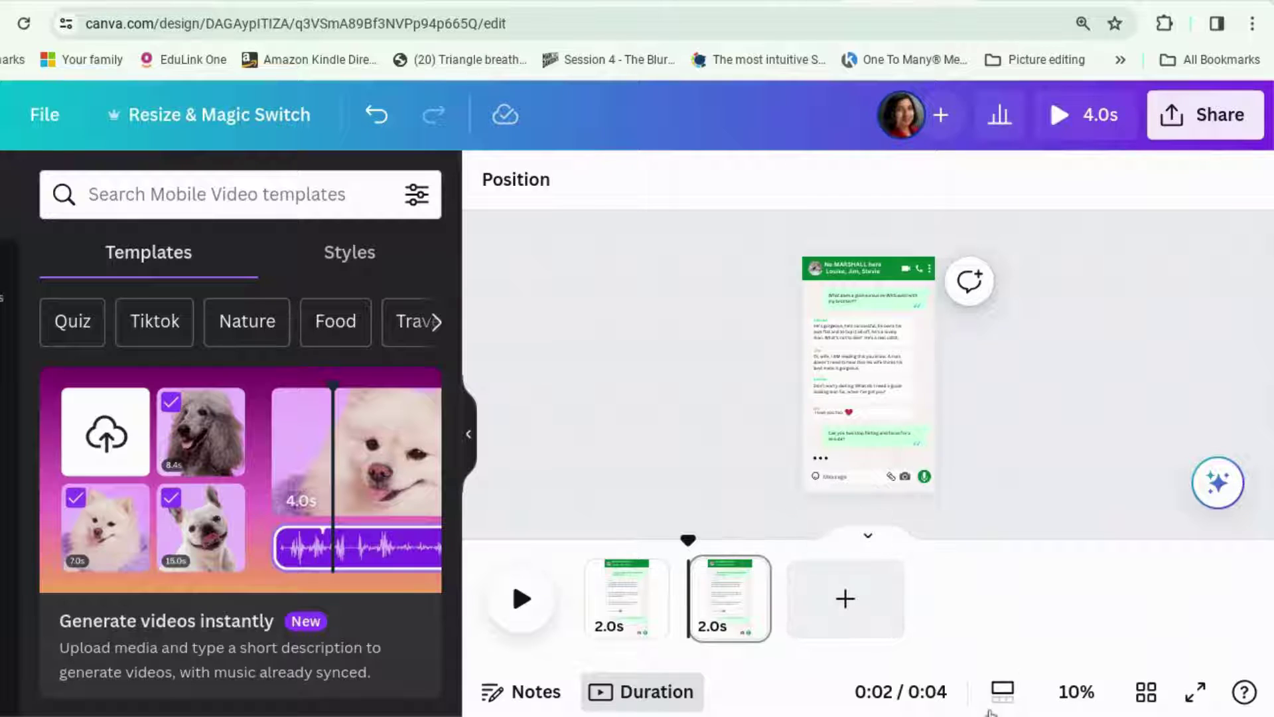
# Apply the Wipe element animation, on enter, to the three typing dots above the message bar on the second page
pyautogui.click(1076, 691)
pyautogui.click(1092, 481)
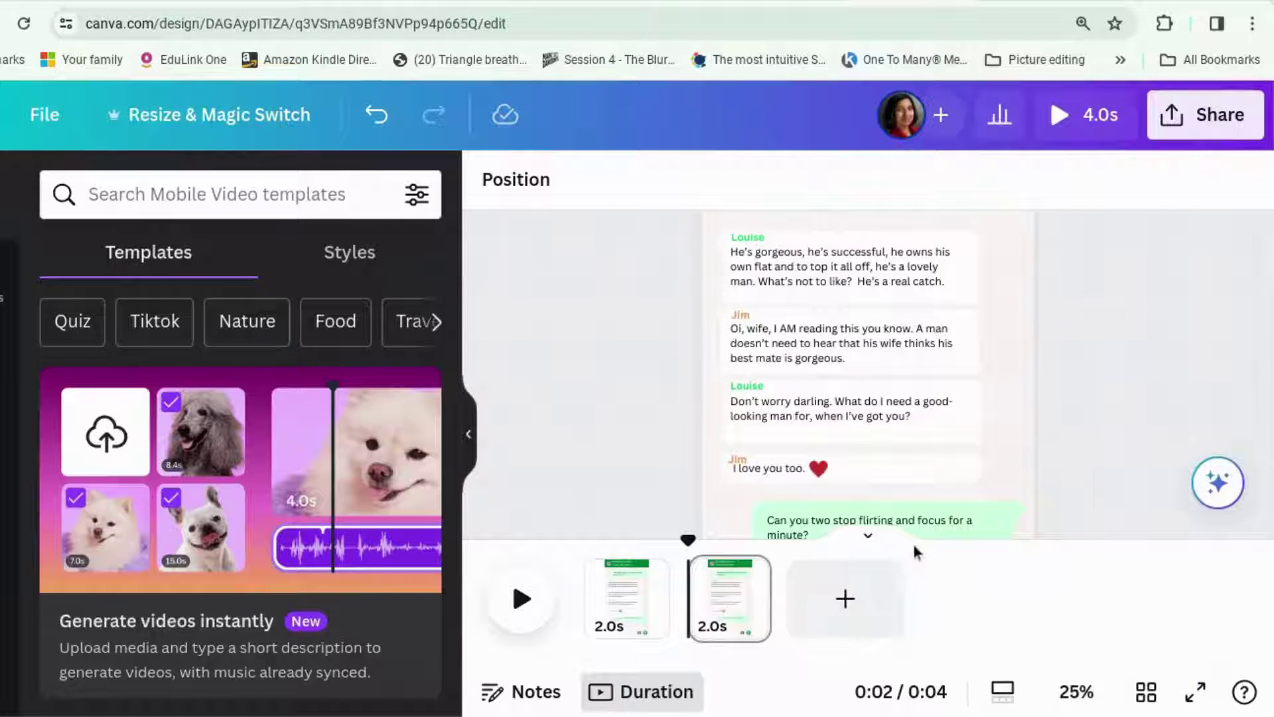
pyautogui.scroll(-3, 913, 541)
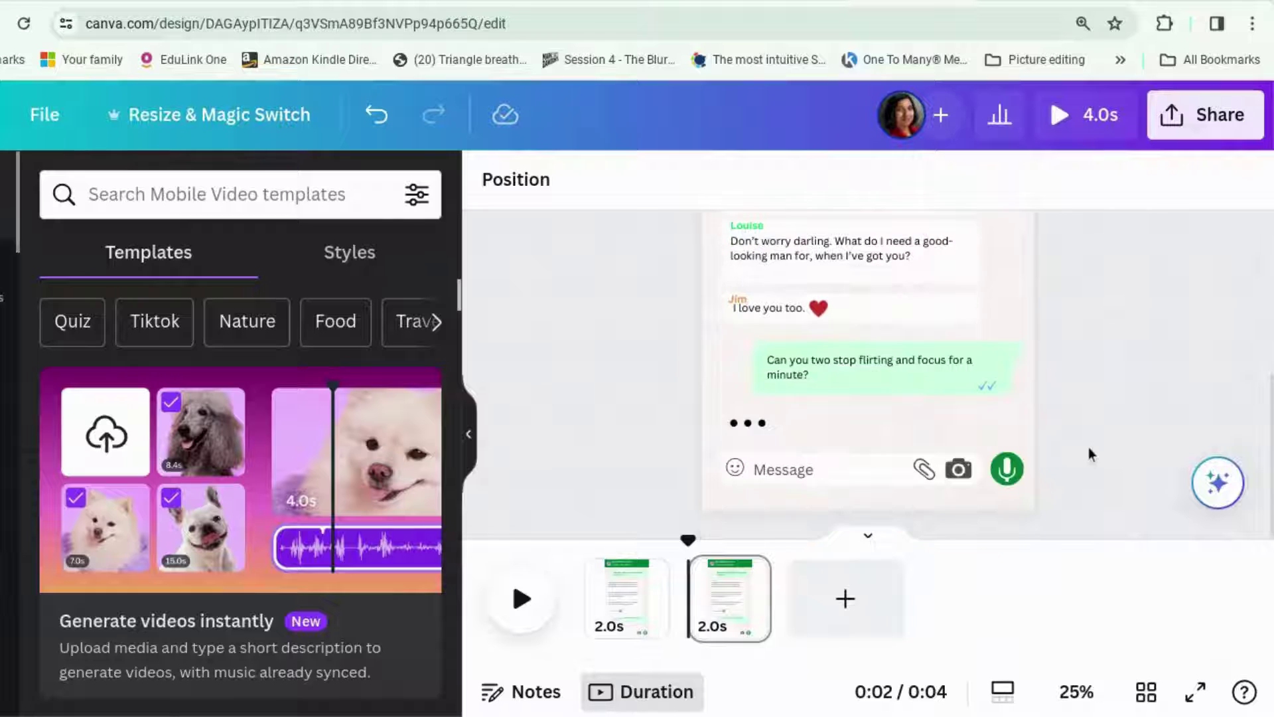
pyautogui.click(761, 425)
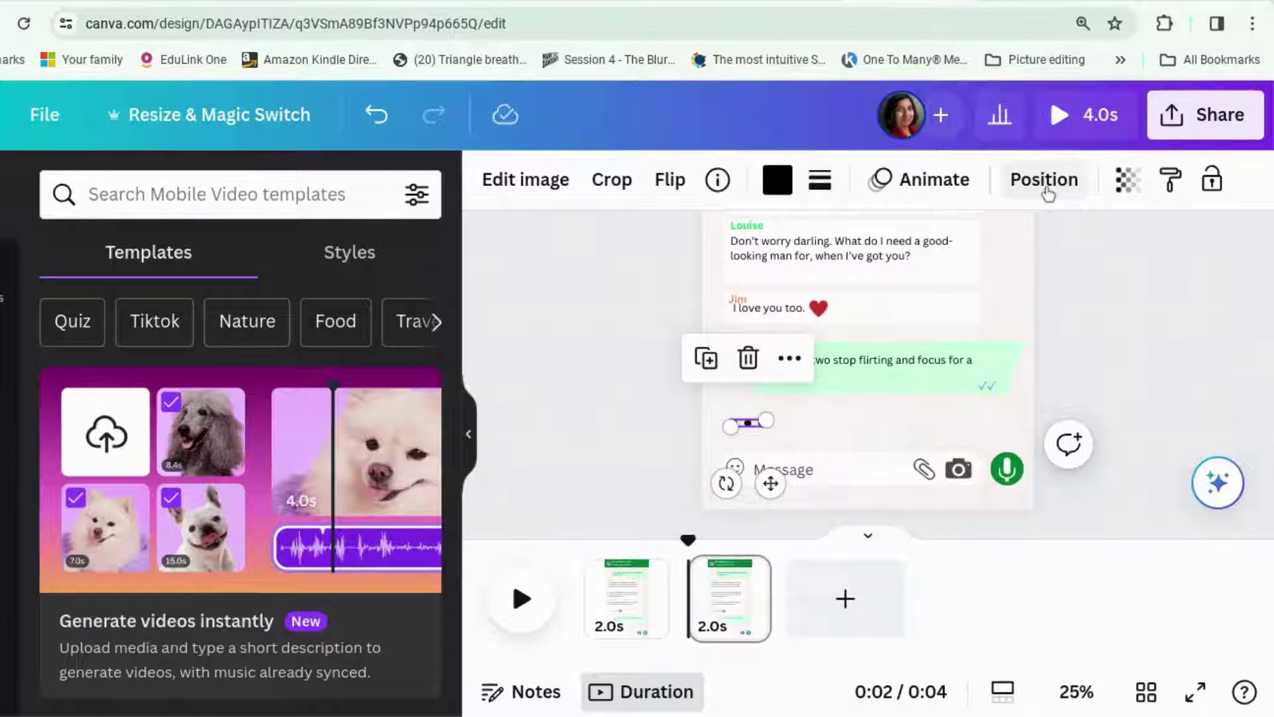
pyautogui.click(961, 189)
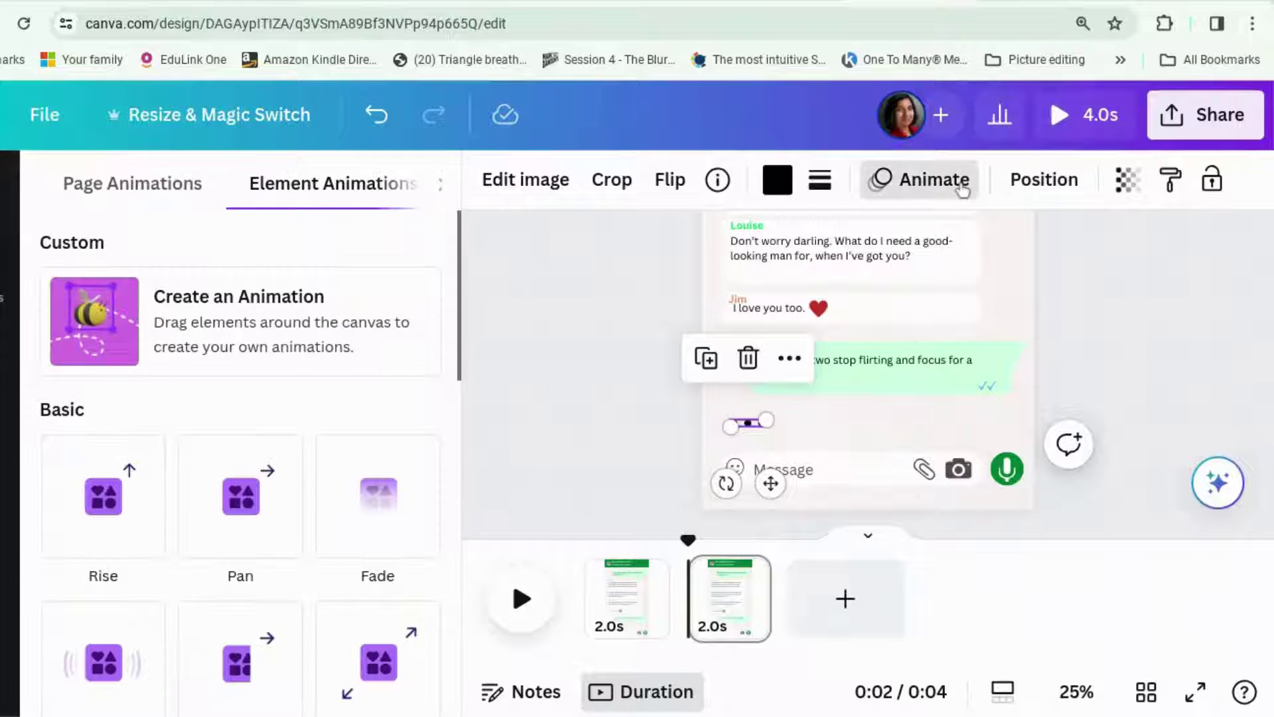
pyautogui.scroll(-1, 388, 383)
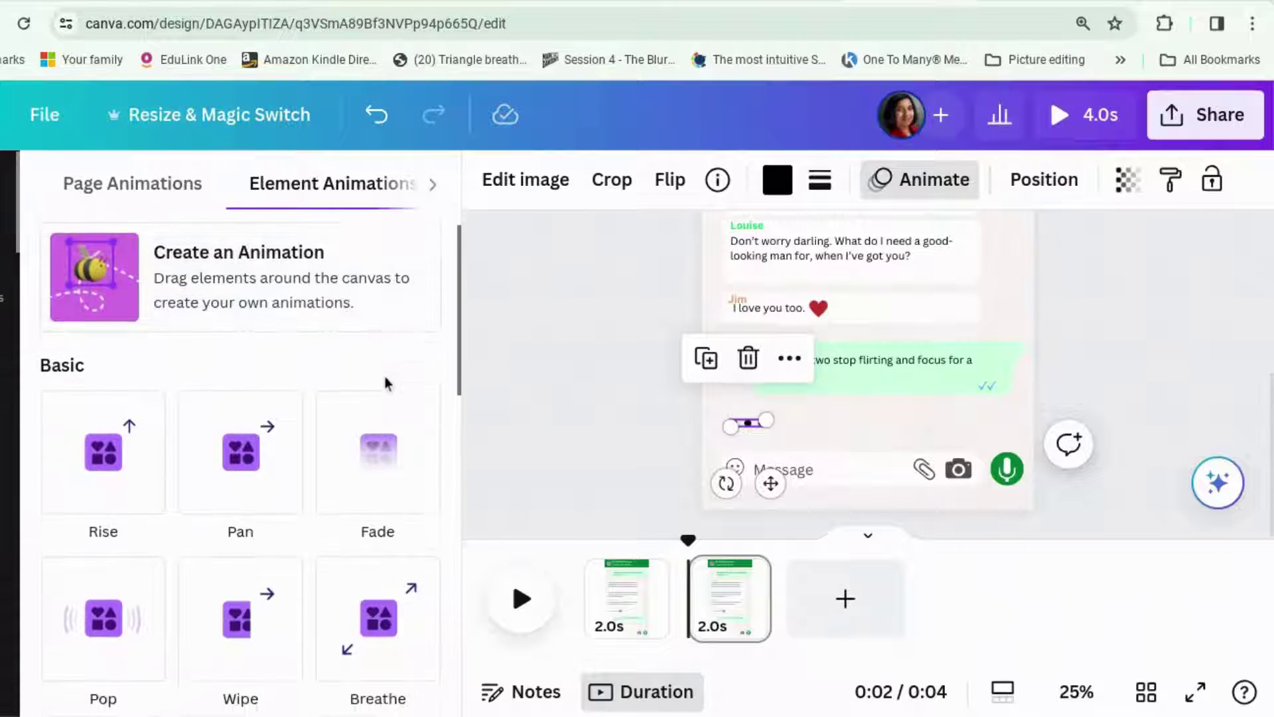
pyautogui.scroll(-3, 388, 384)
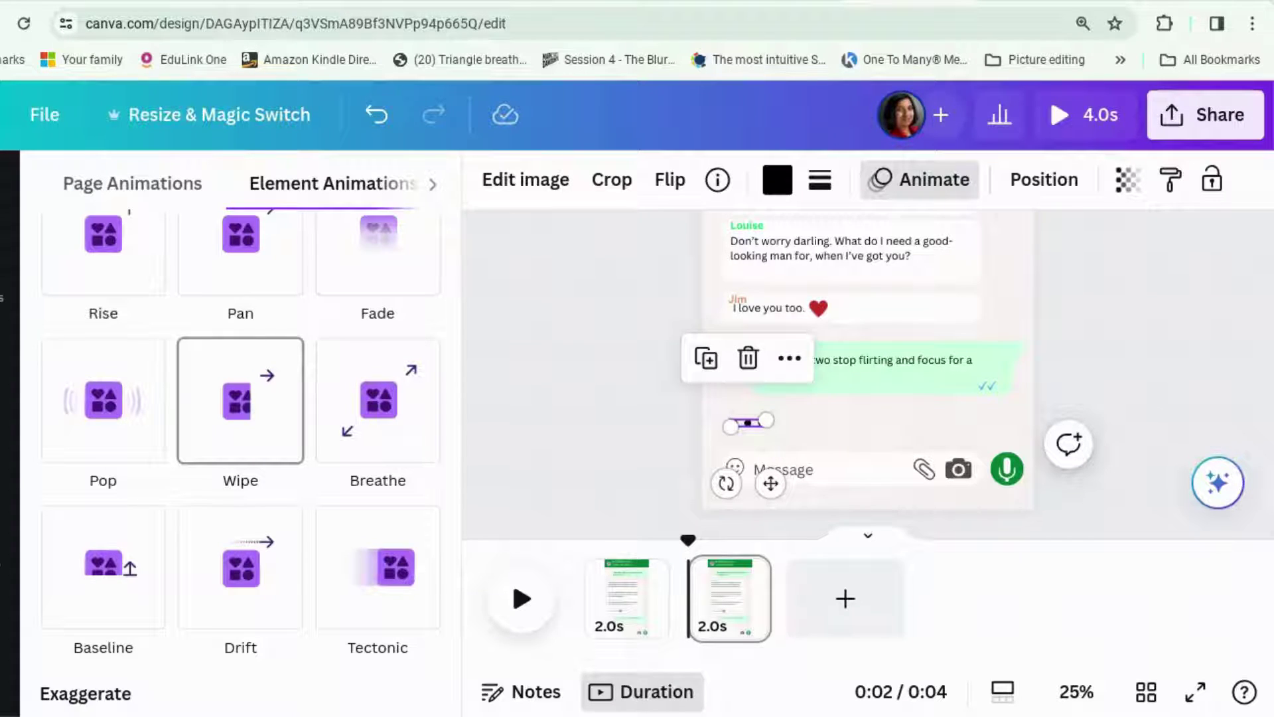
pyautogui.click(255, 417)
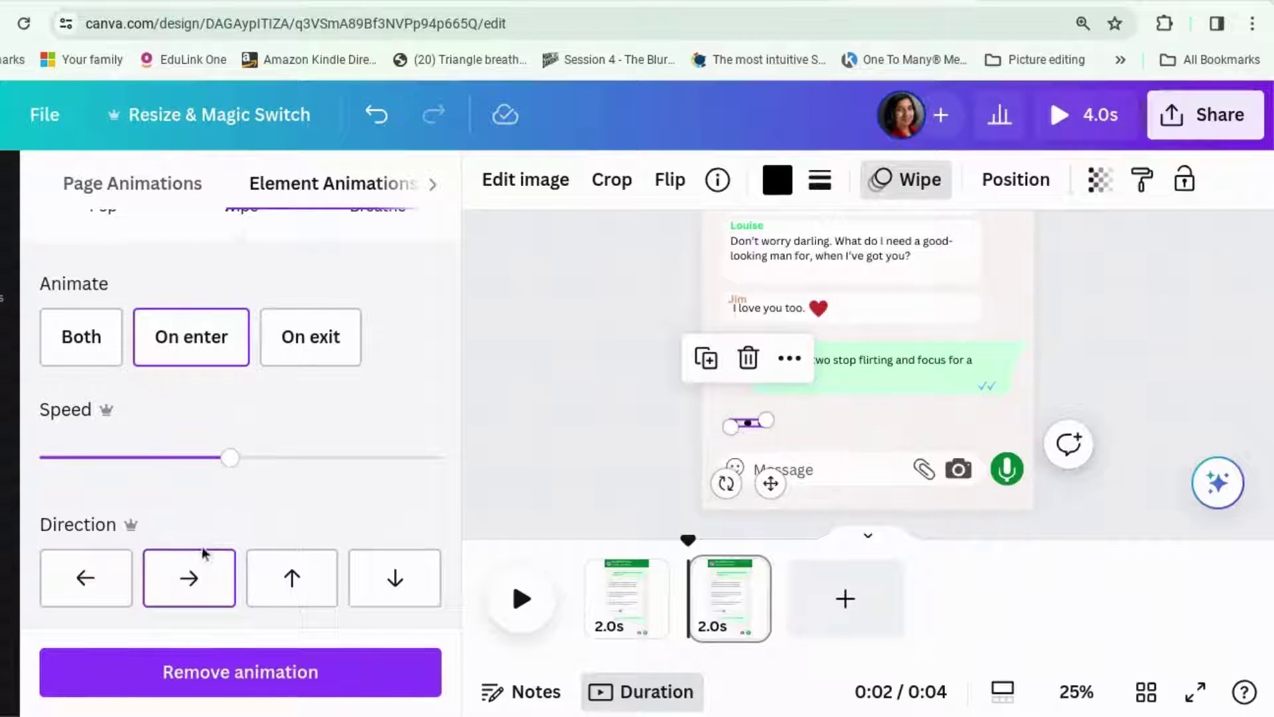
# Add the Pulse motion effect to the three typing dots and lower its intensity to about a quarter of the range
pyautogui.scroll(-8, 213, 500)
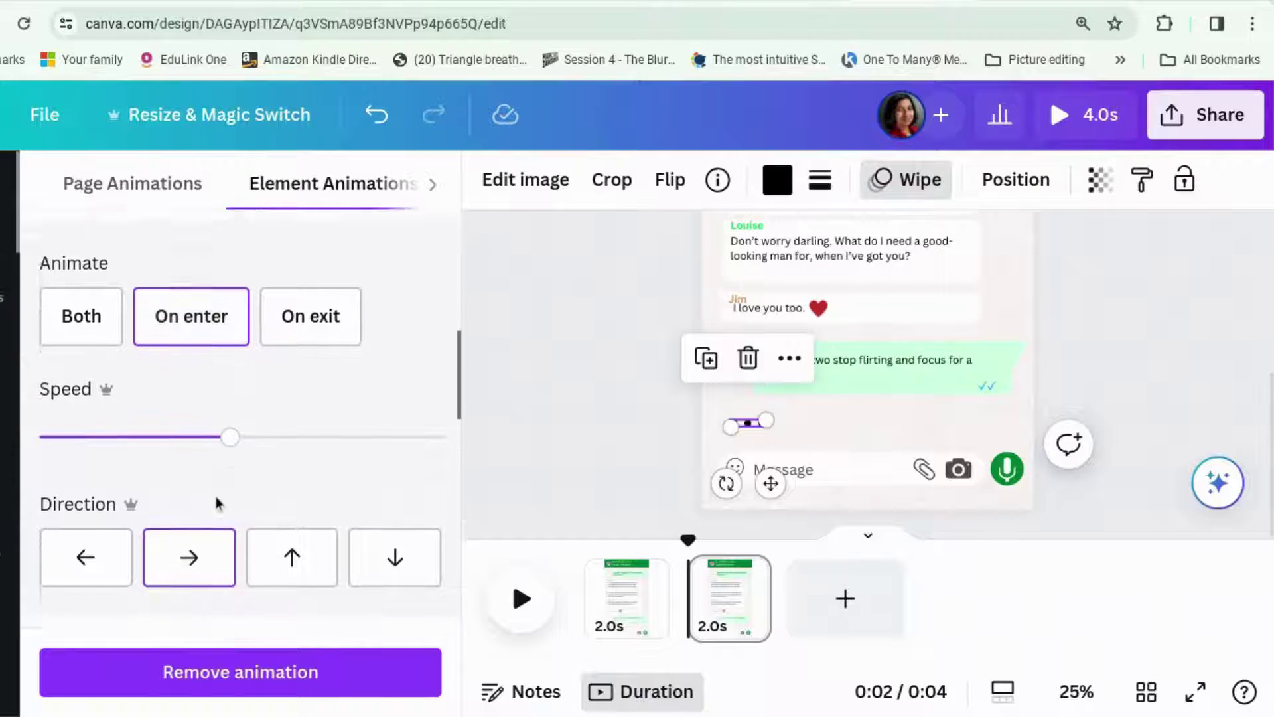
pyautogui.scroll(-4, 213, 515)
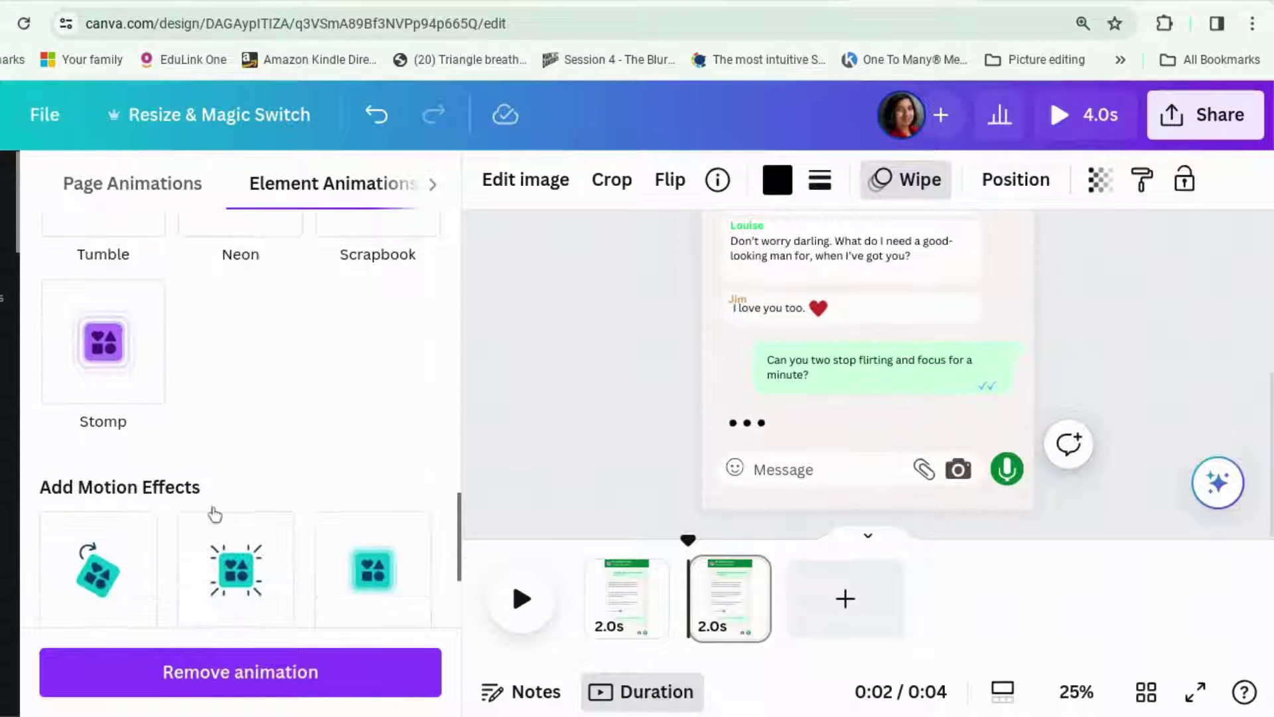
pyautogui.click(371, 404)
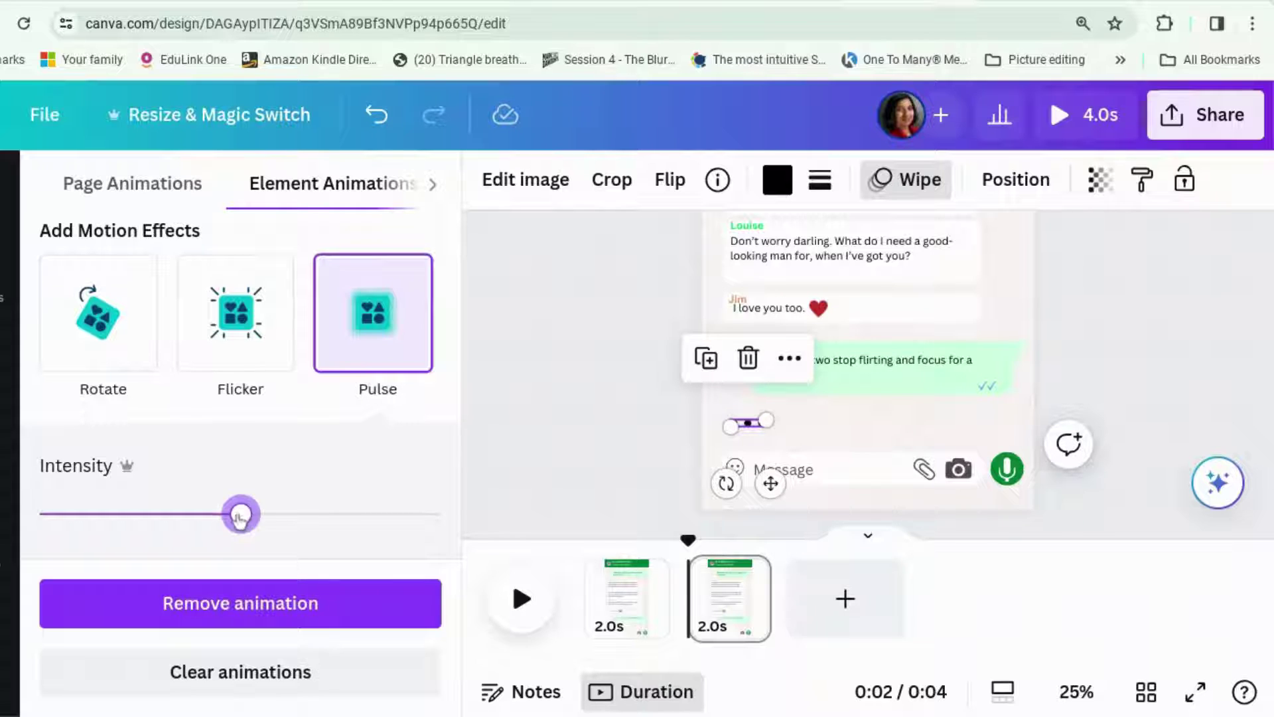
pyautogui.moveTo(240, 513); pyautogui.dragTo(155, 522)
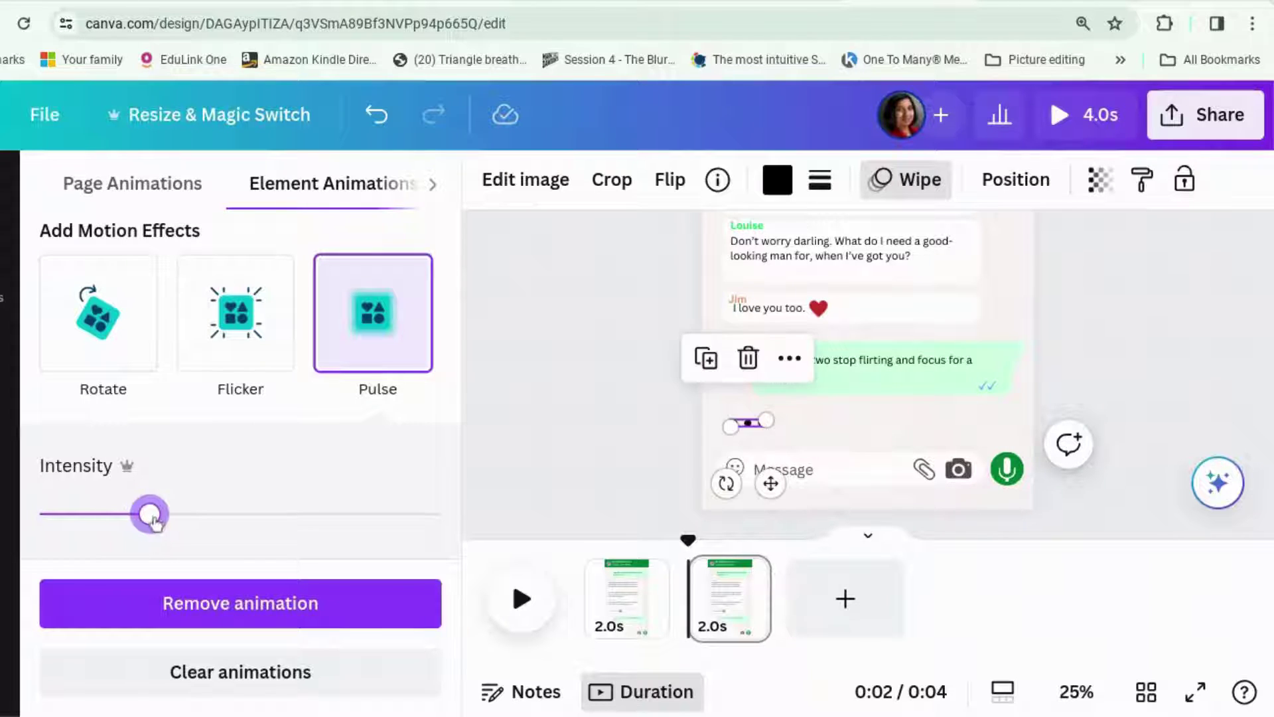
pyautogui.scroll(1, 286, 449)
pyautogui.scroll(-4, 286, 450)
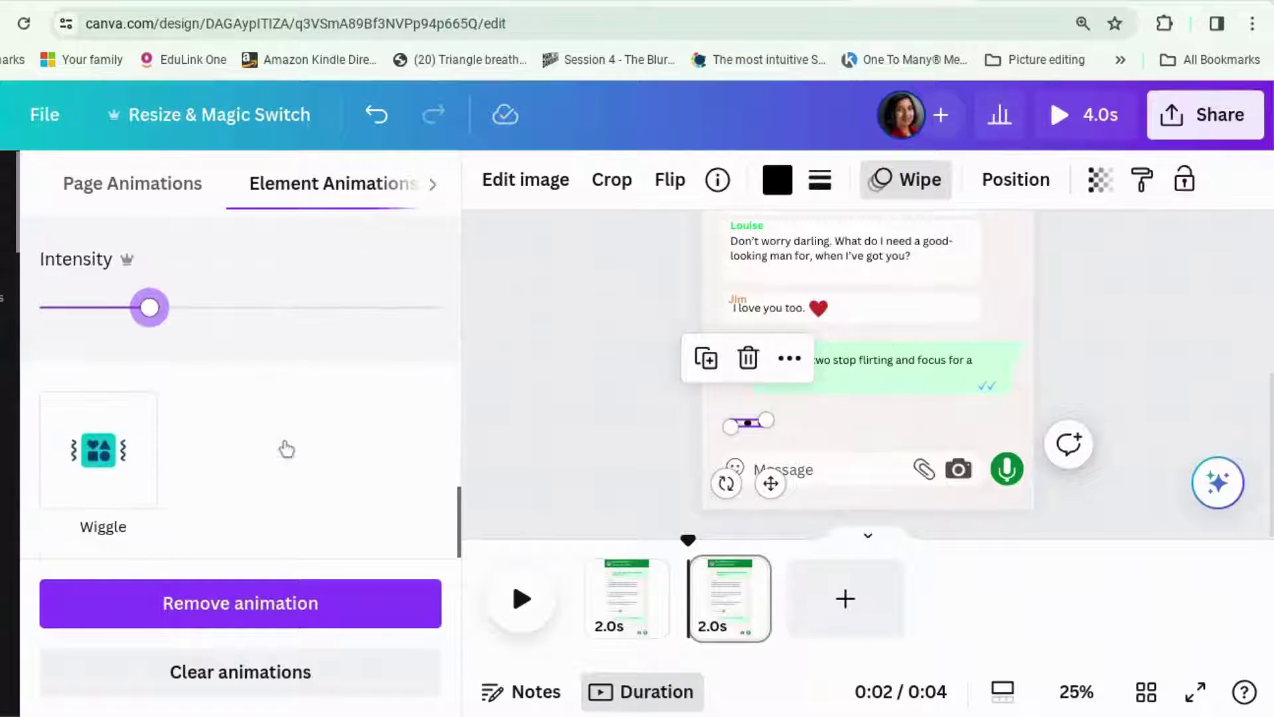
pyautogui.click(555, 463)
pyautogui.click(1156, 394)
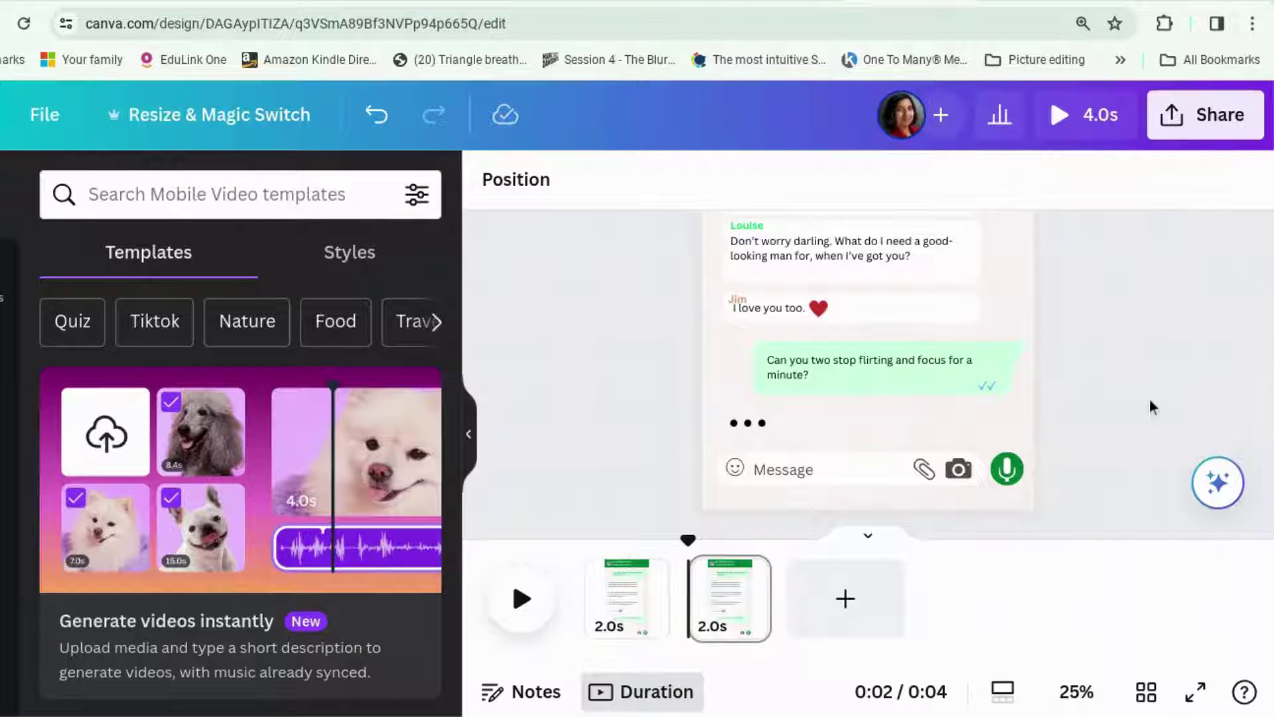
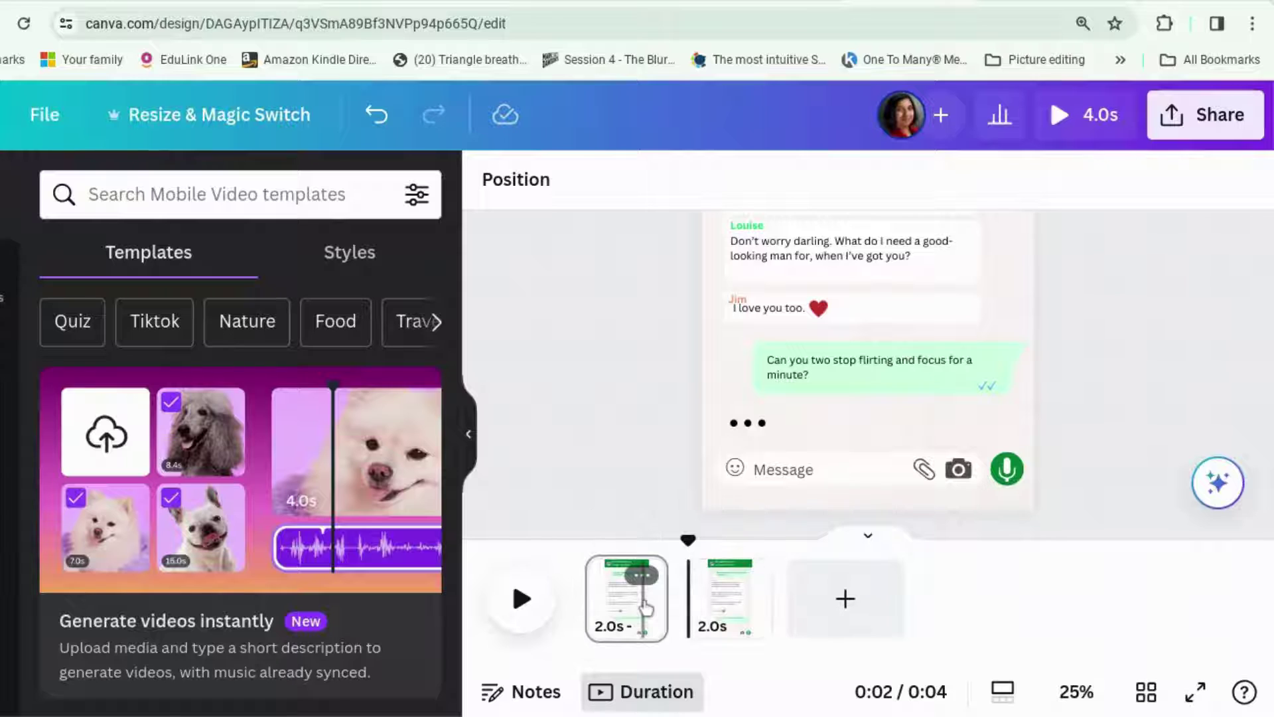
# Duplicate the first chat page and make the copy, the second page, the current one
pyautogui.rightClick(646, 607)
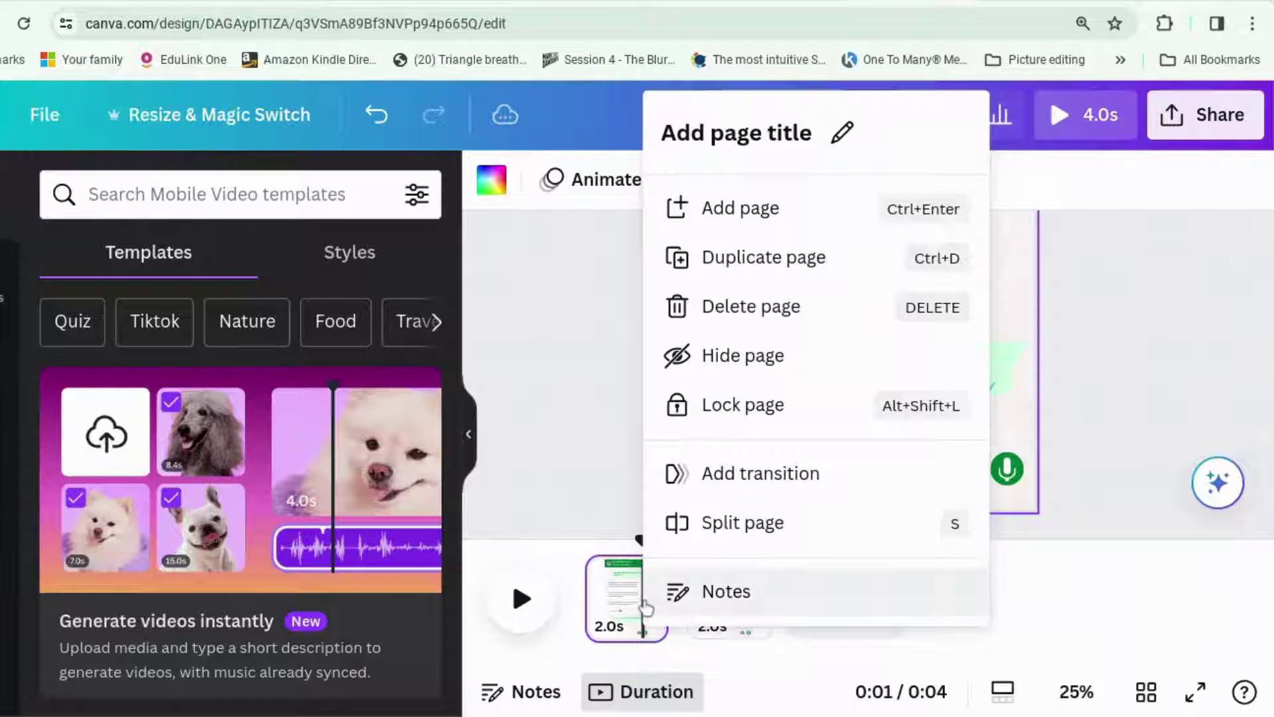
pyautogui.click(790, 259)
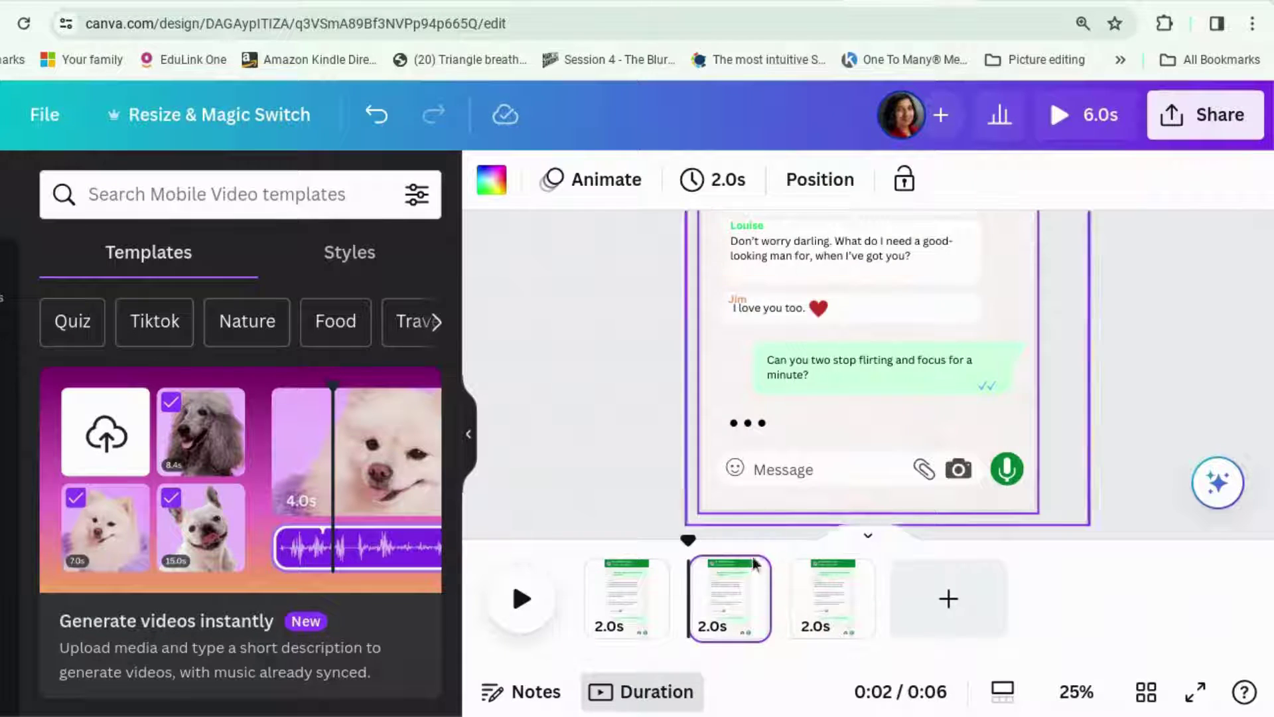
pyautogui.click(735, 624)
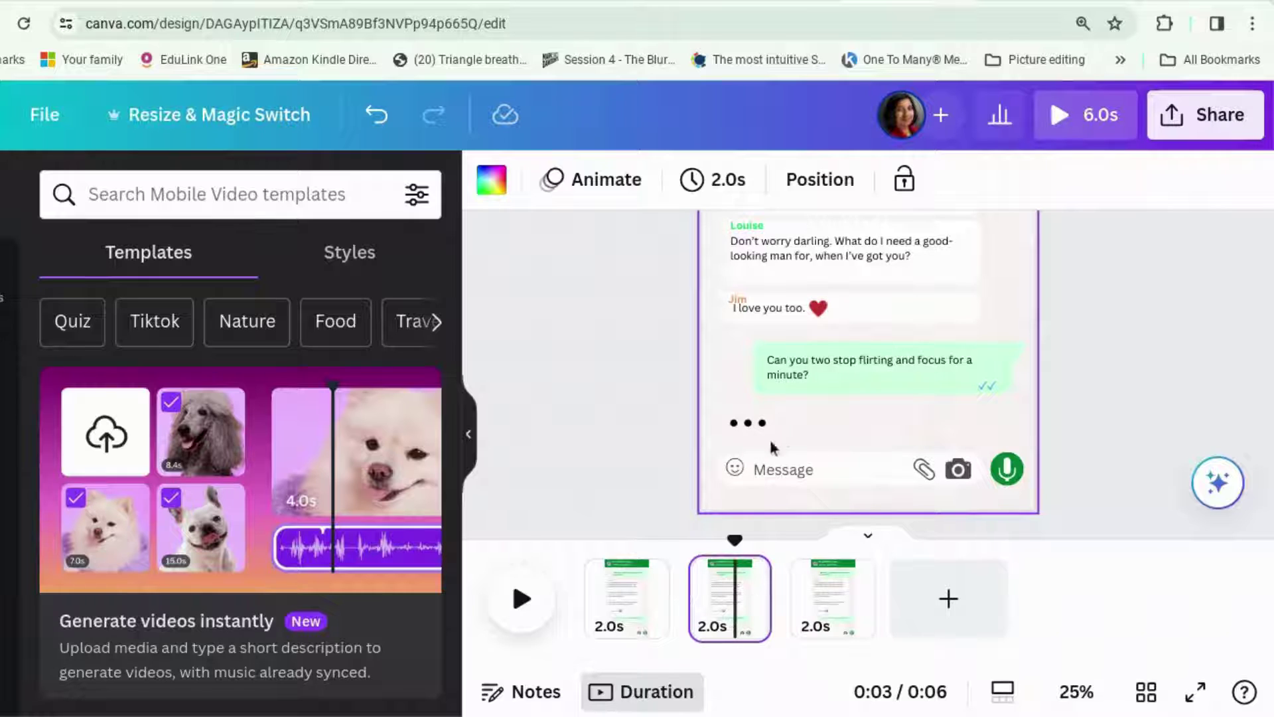
pyautogui.click(782, 428)
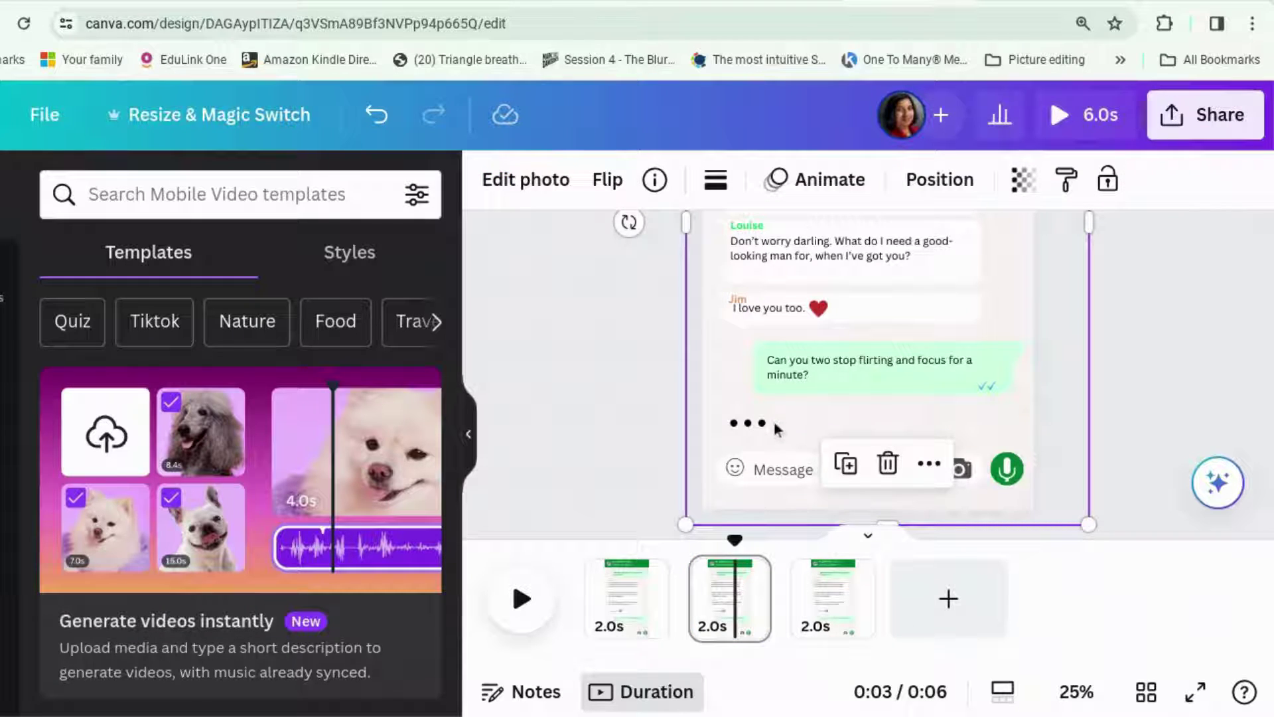
pyautogui.doubleClick(1044, 292)
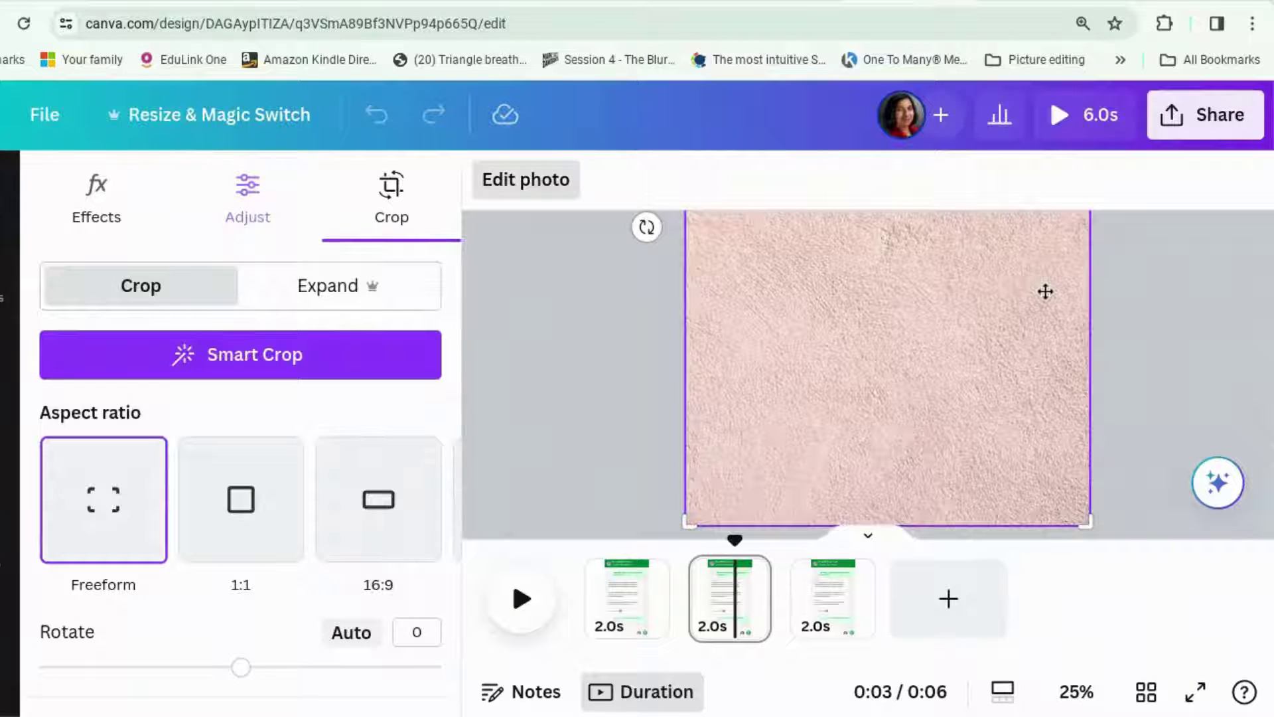
pyautogui.rightClick(1045, 292)
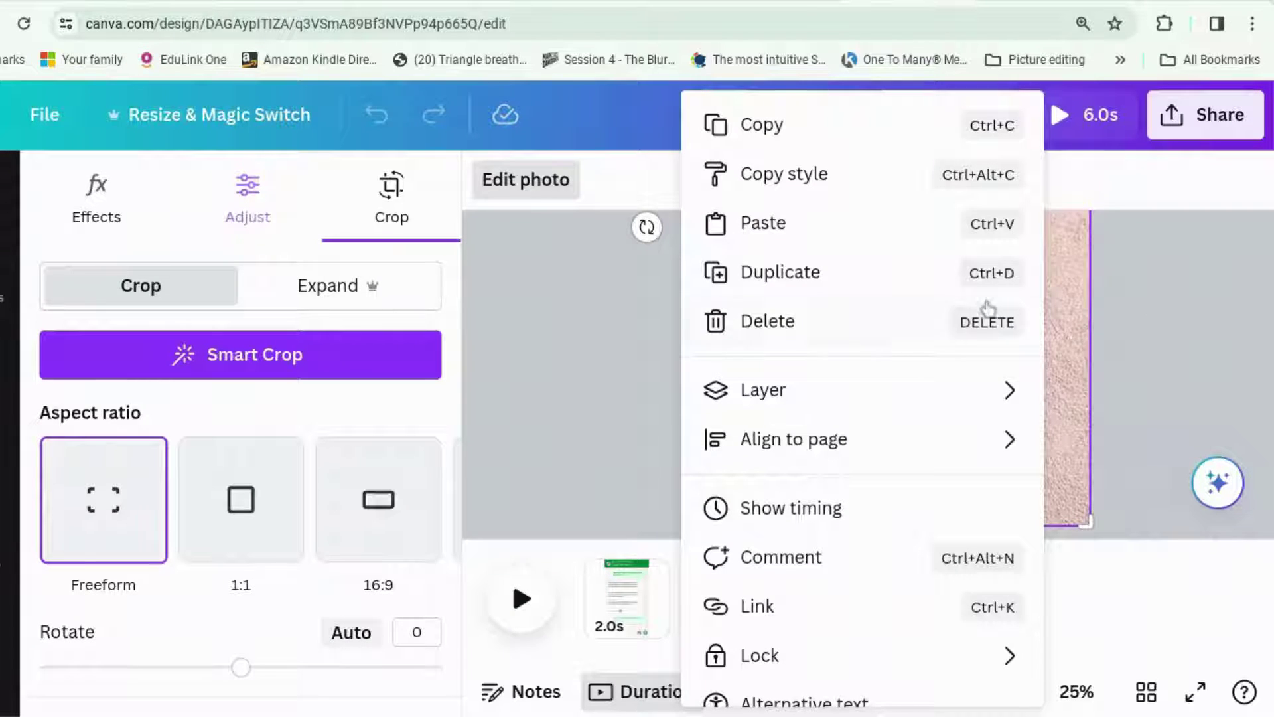
pyautogui.click(1211, 345)
pyautogui.click(1210, 345)
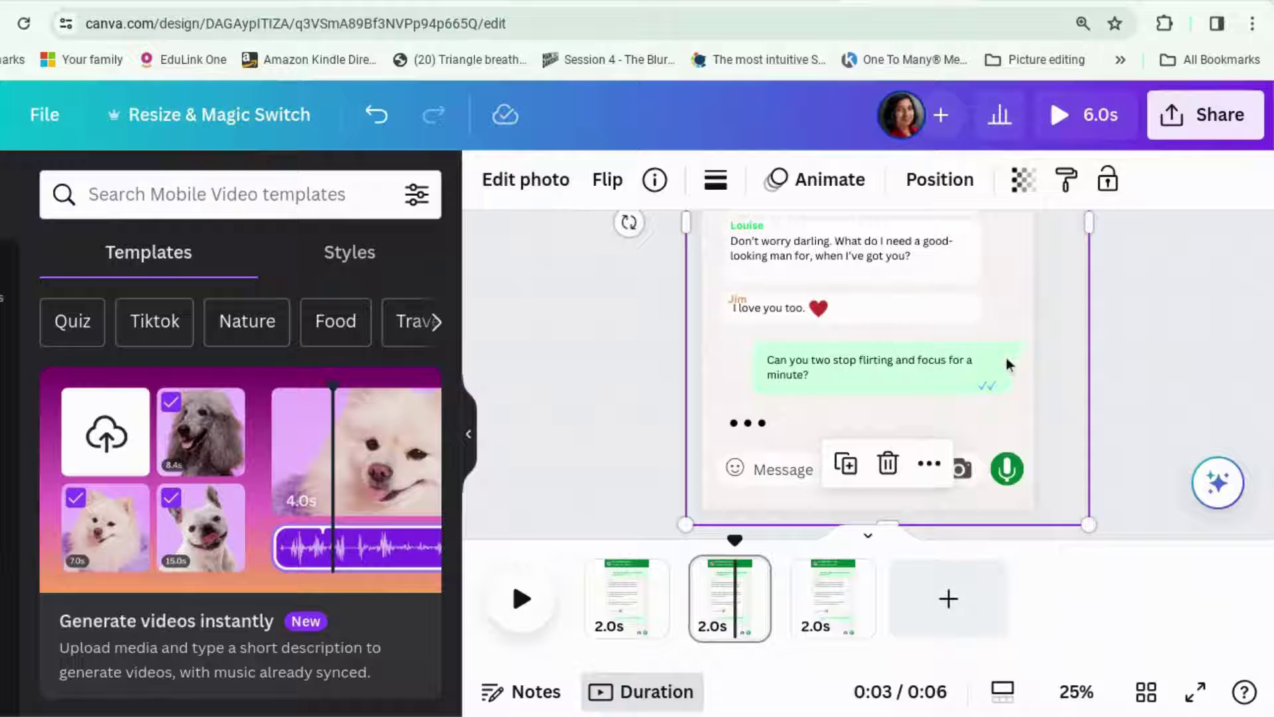
pyautogui.rightClick(1042, 344)
pyautogui.click(935, 333)
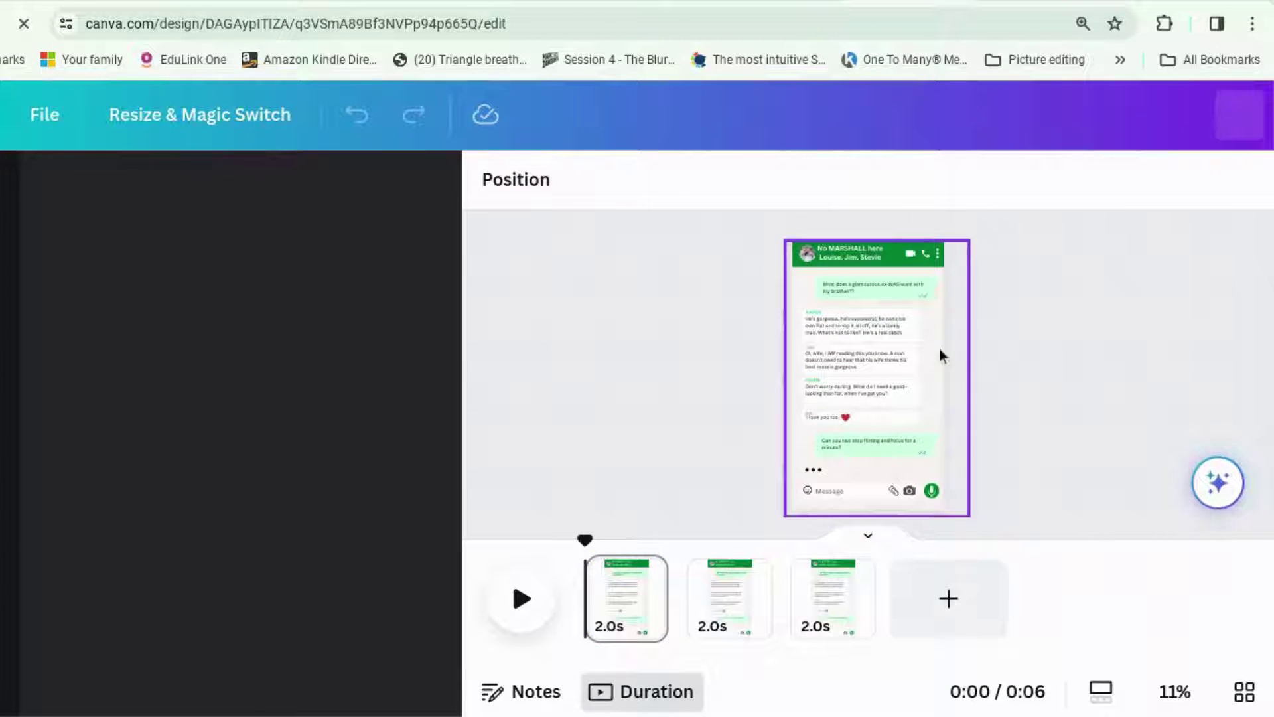
# Lock the background photo behind the chat on the first page
pyautogui.click(939, 348)
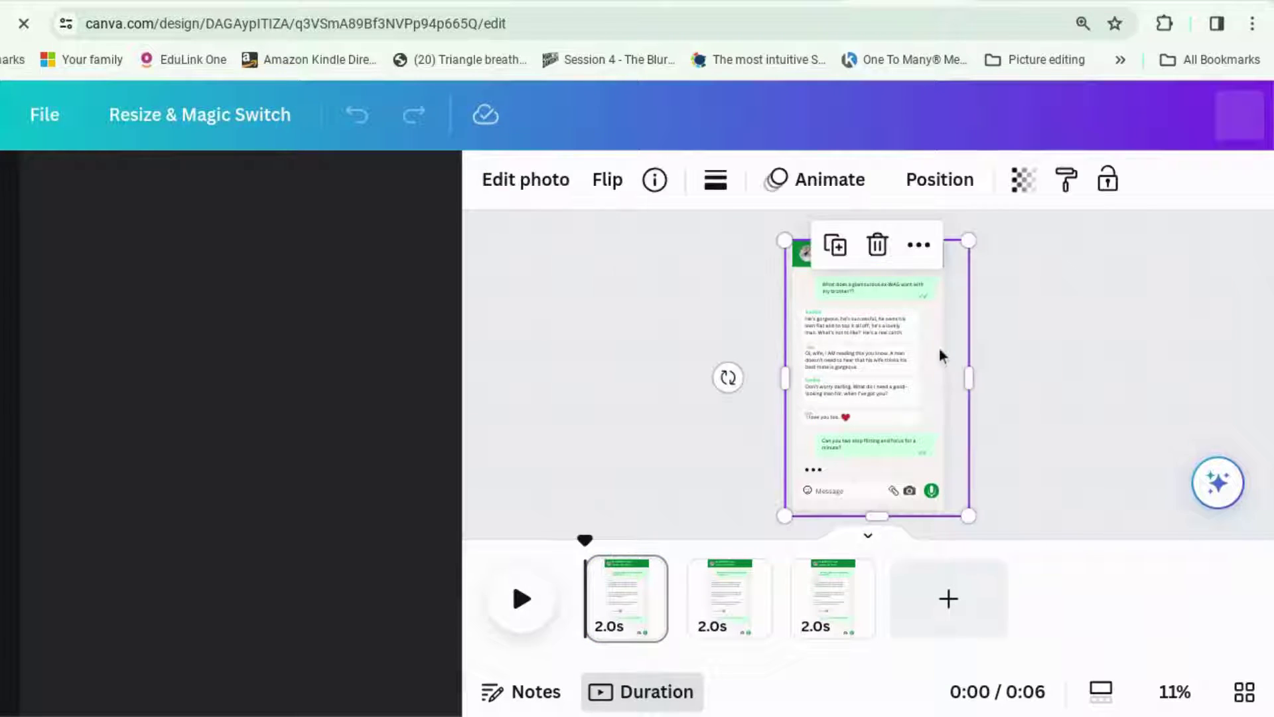
pyautogui.click(1107, 189)
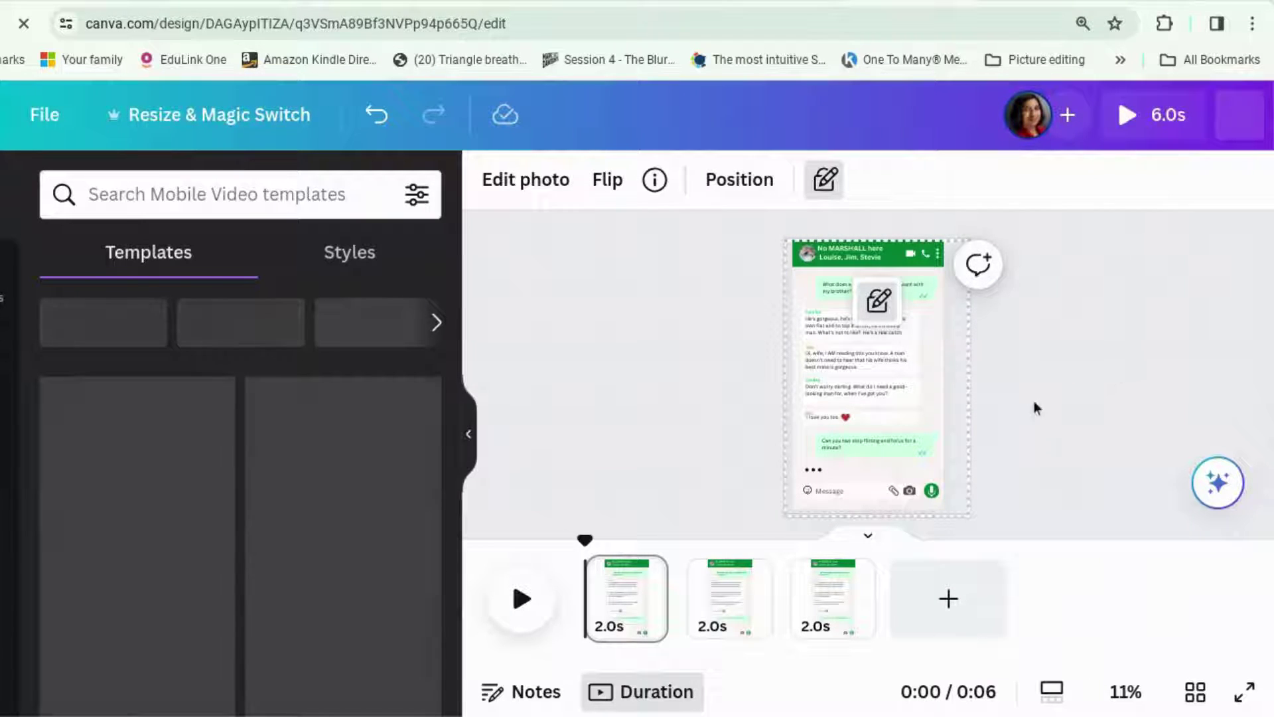
pyautogui.click(929, 517)
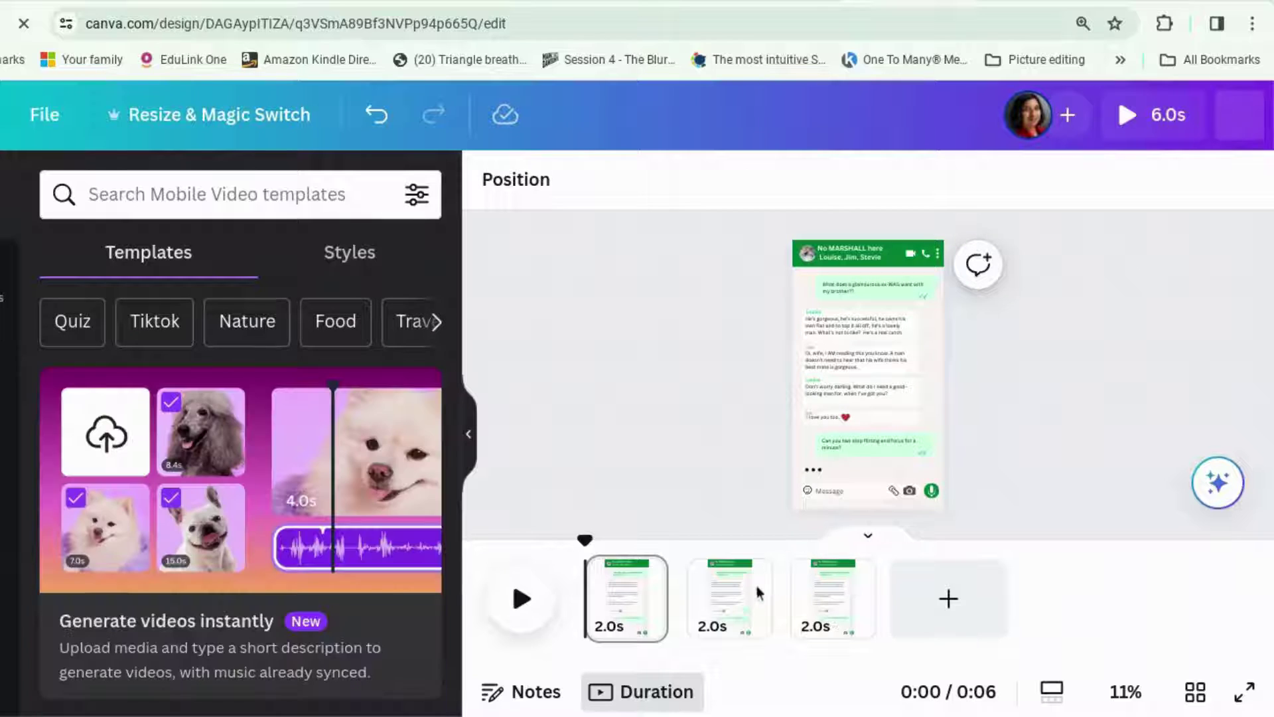
# Lock the background photo behind the chat on the second page
pyautogui.click(757, 592)
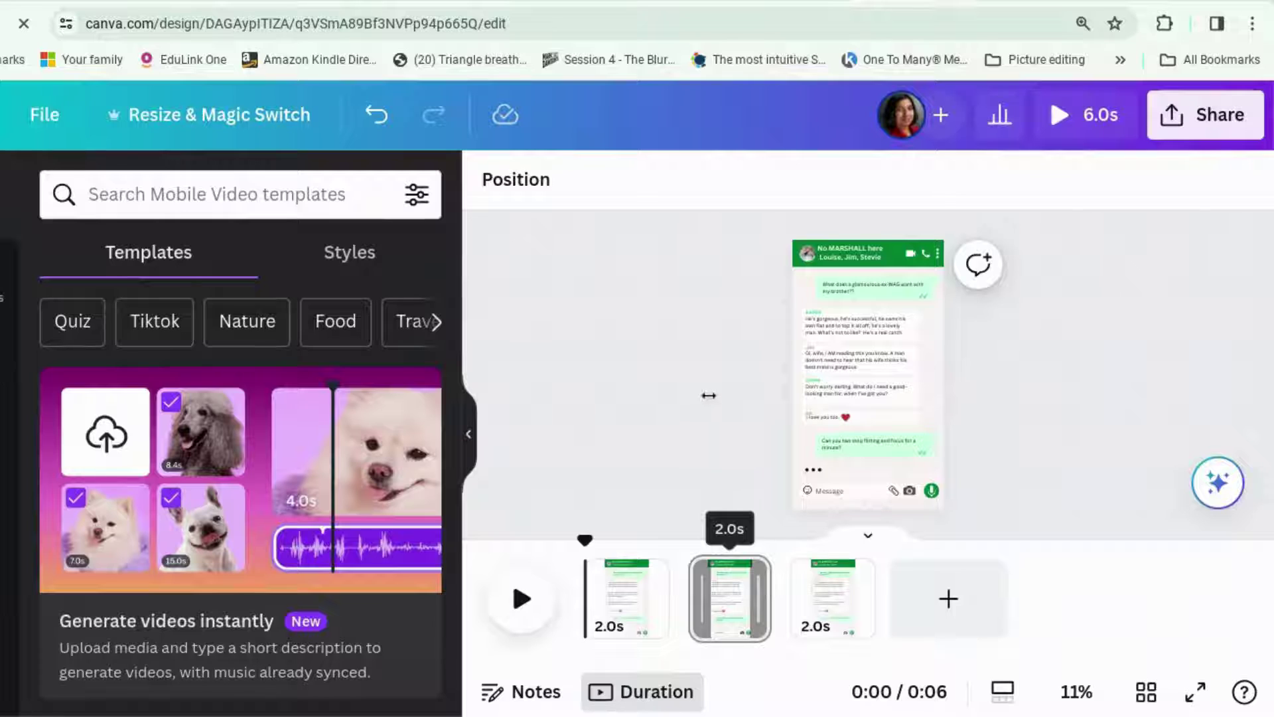
pyautogui.click(934, 332)
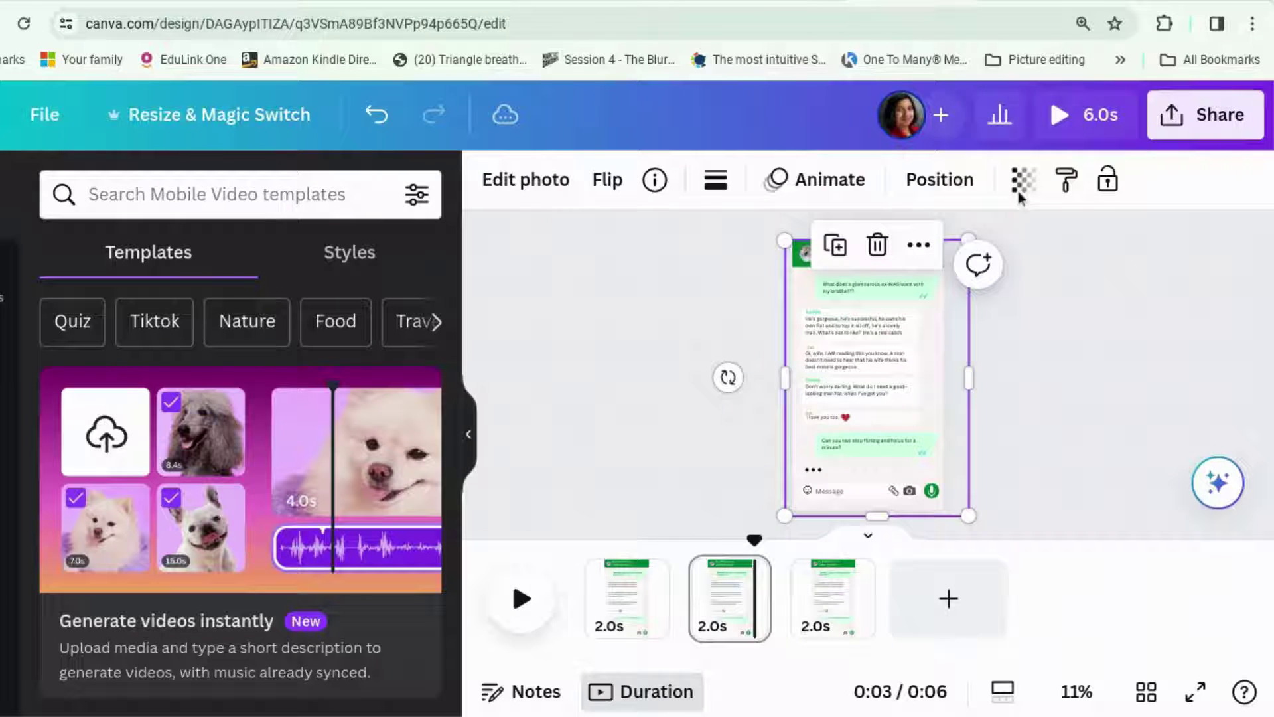
pyautogui.click(1106, 183)
pyautogui.click(1085, 338)
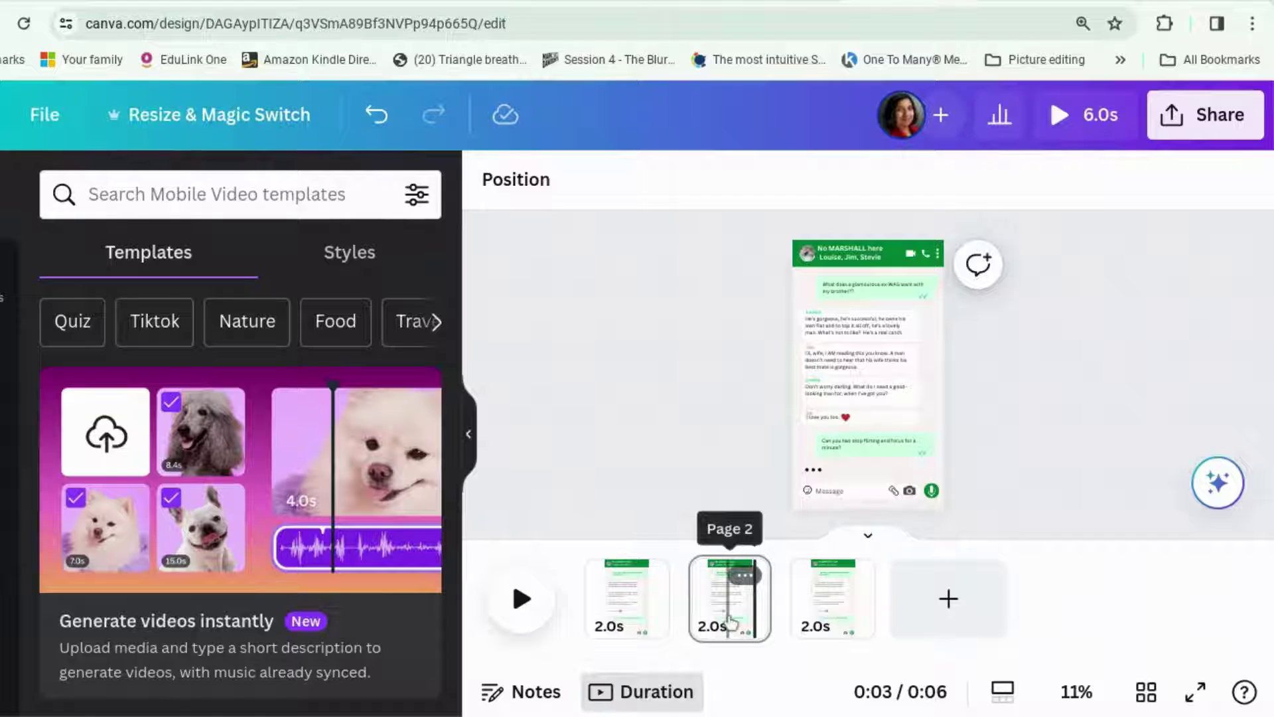
# Delete the three typing dots above the message bar on the second page, working at 25% zoom
pyautogui.click(1076, 692)
pyautogui.click(1076, 462)
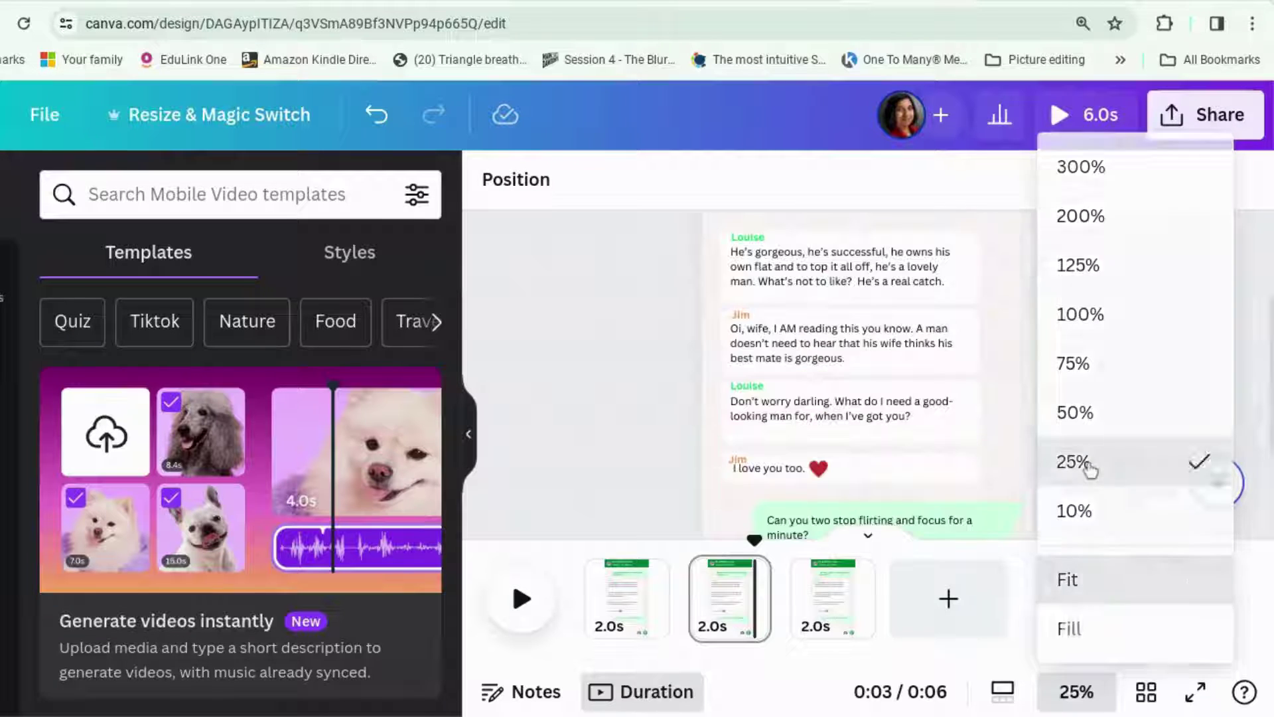
pyautogui.scroll(-1, 961, 470)
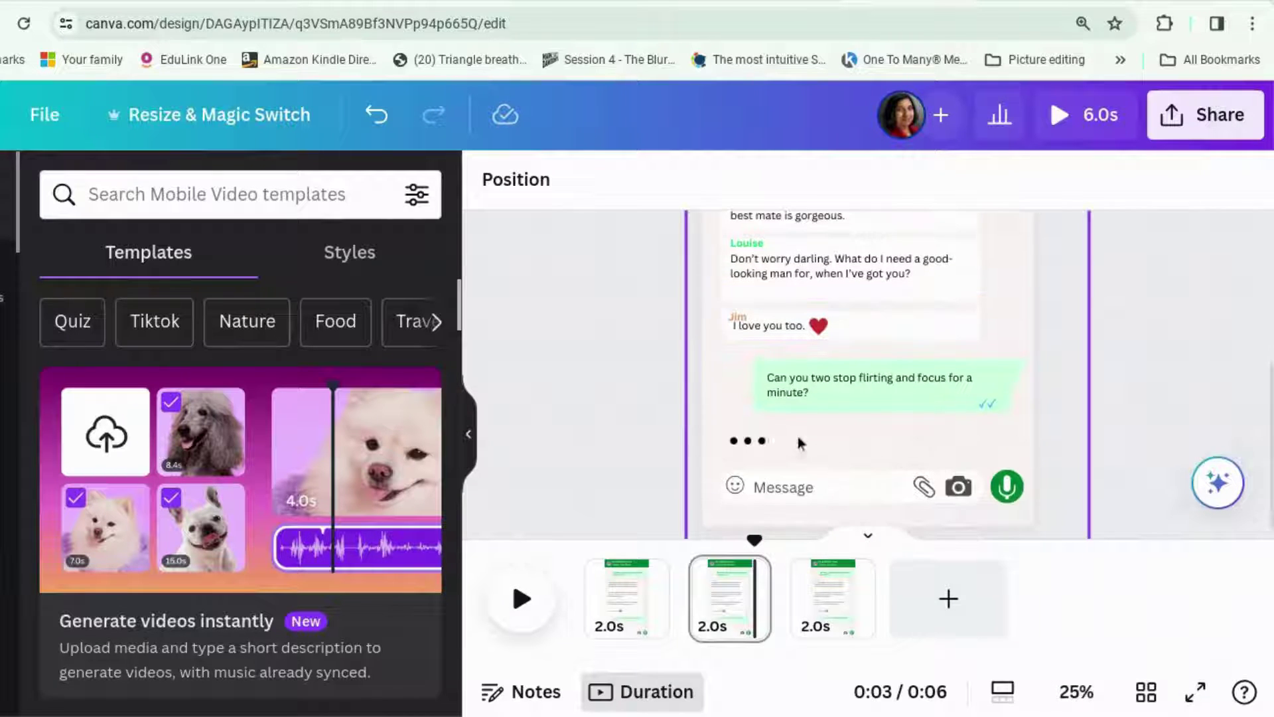
pyautogui.click(752, 441)
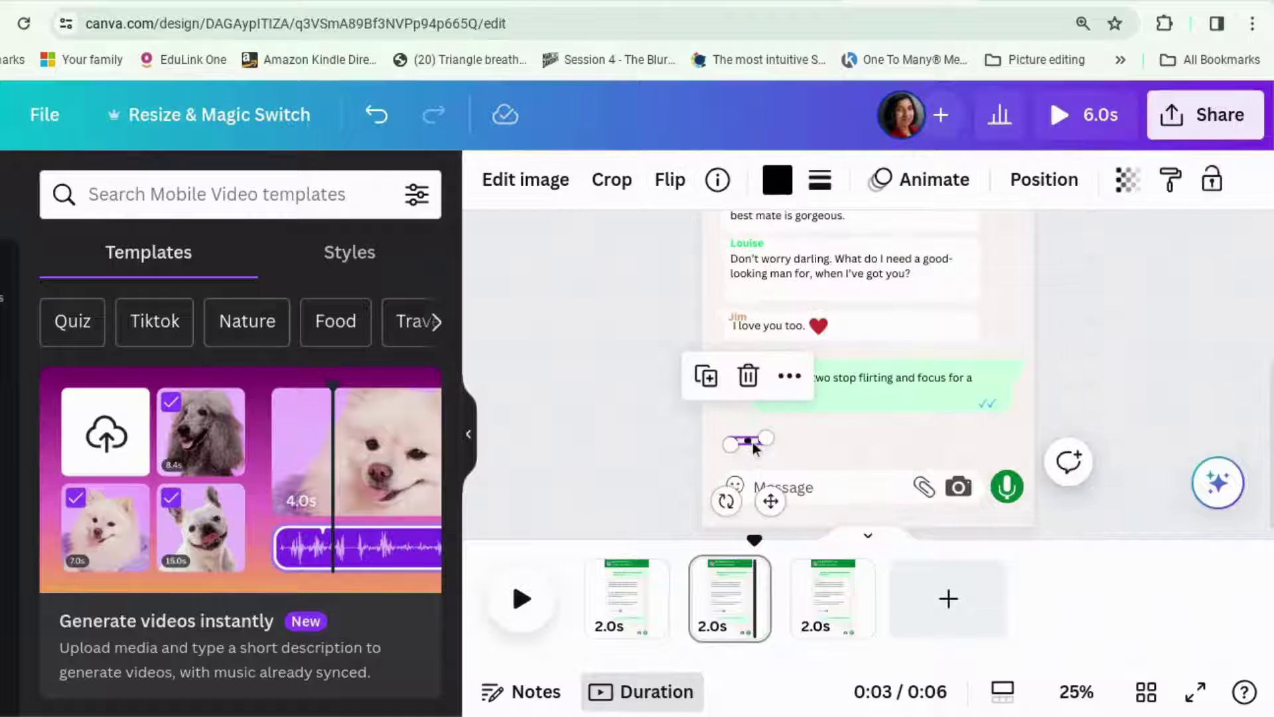
pyautogui.click(751, 374)
# Apply the Pop text animation, on enter, to the message "Can you two stop flirting and focus for a minute?" on the second page
pyautogui.click(876, 408)
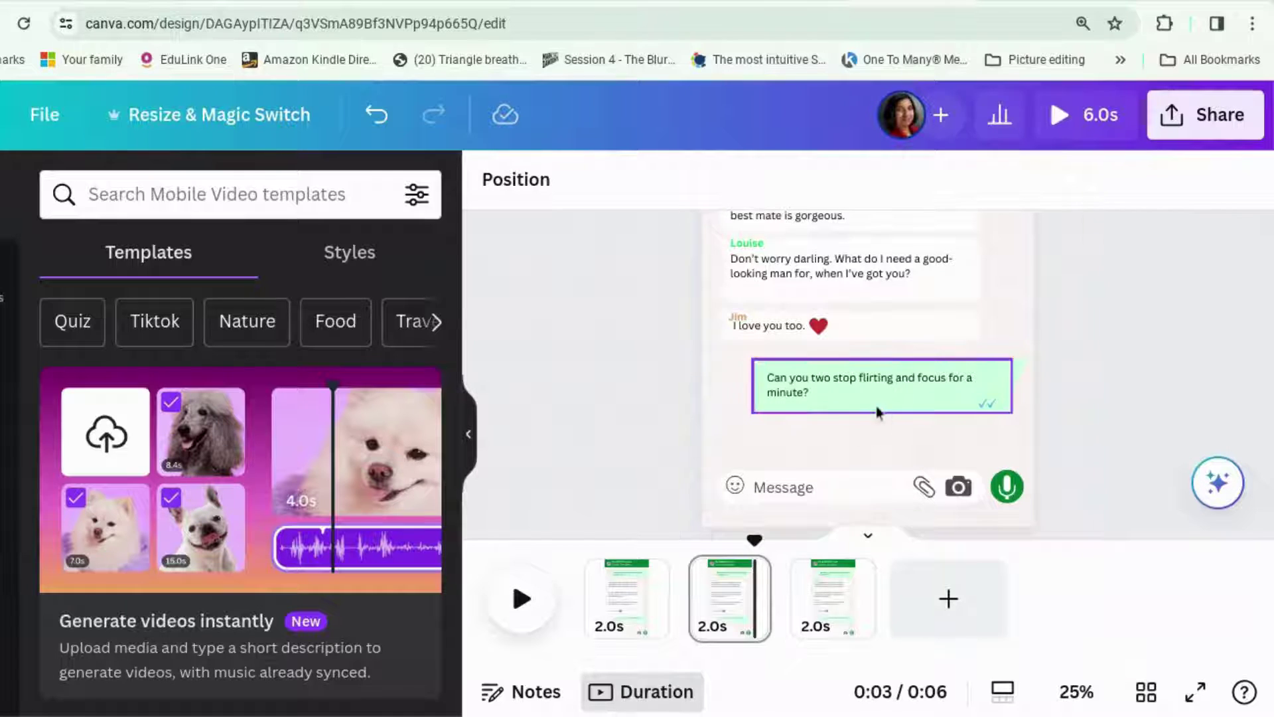
pyautogui.click(876, 396)
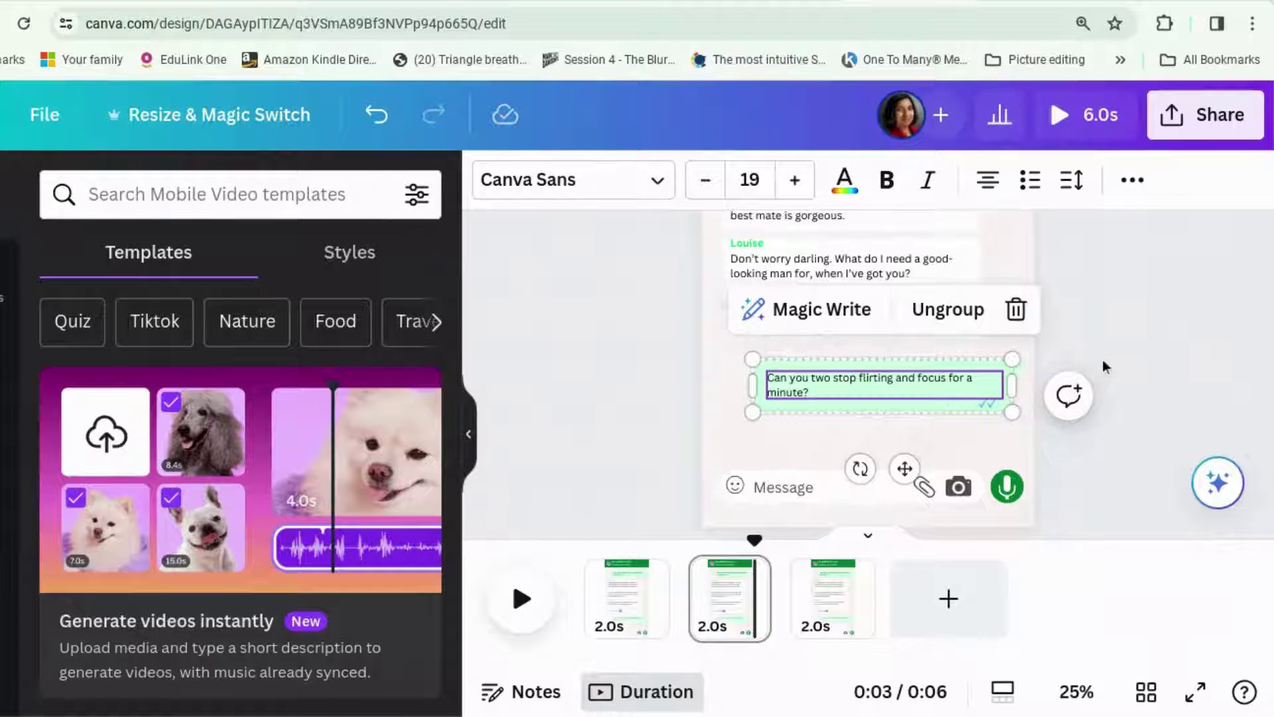
pyautogui.click(1122, 183)
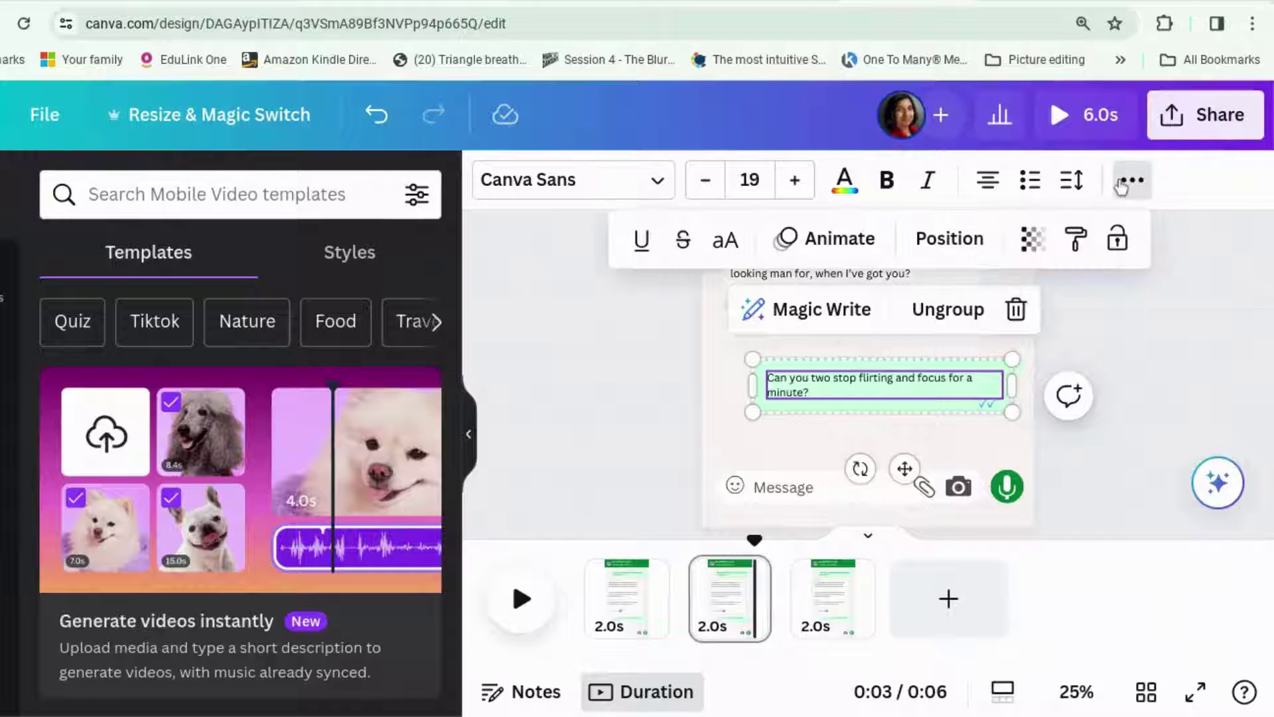
pyautogui.click(840, 239)
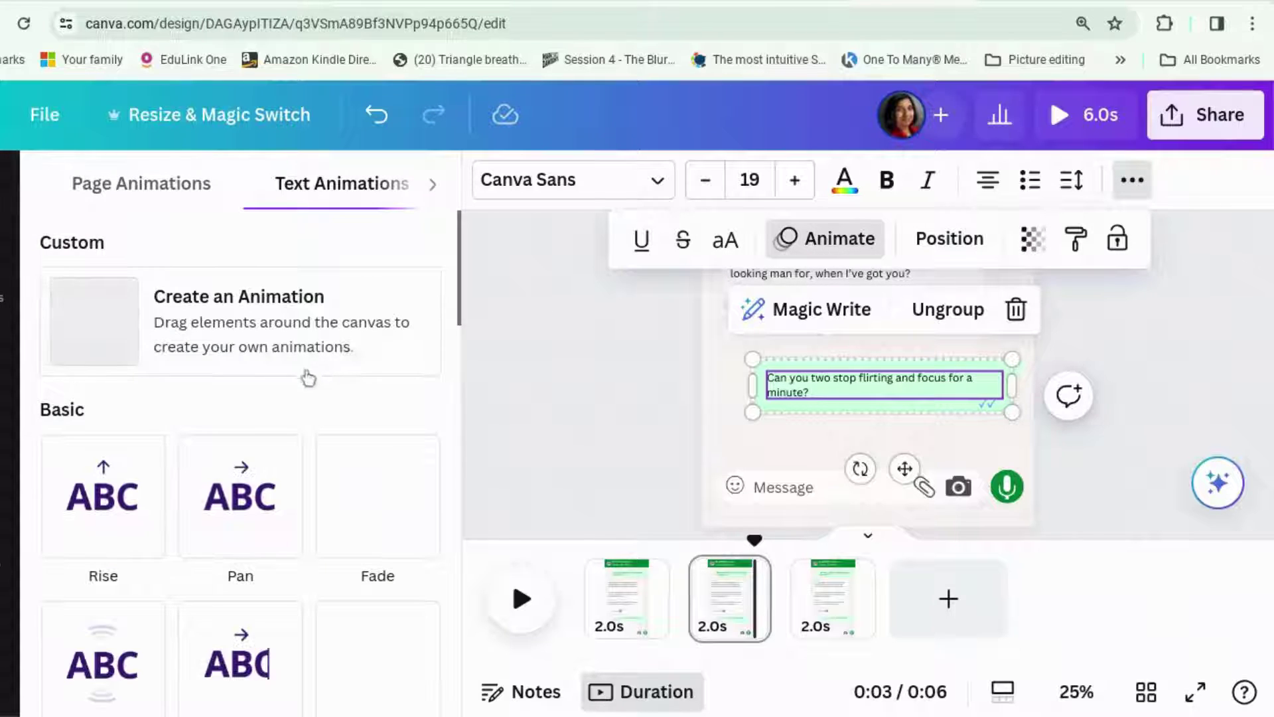
pyautogui.scroll(-4, 266, 404)
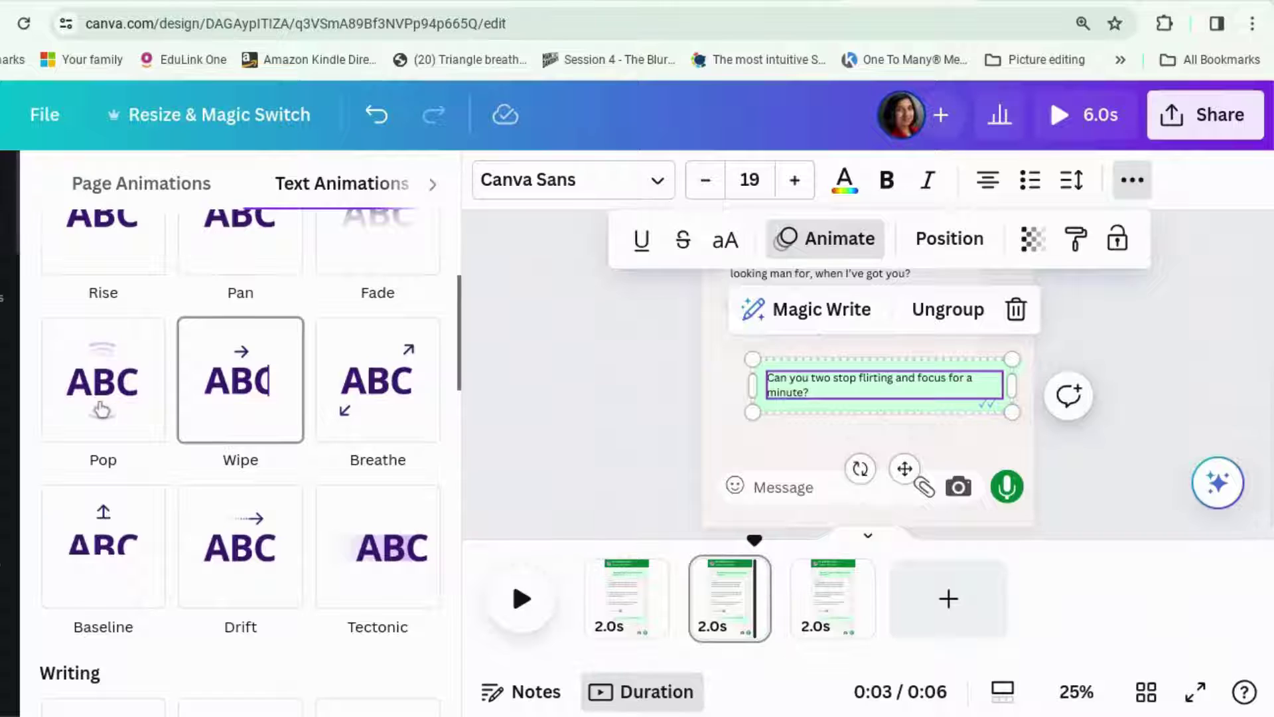
pyautogui.click(102, 409)
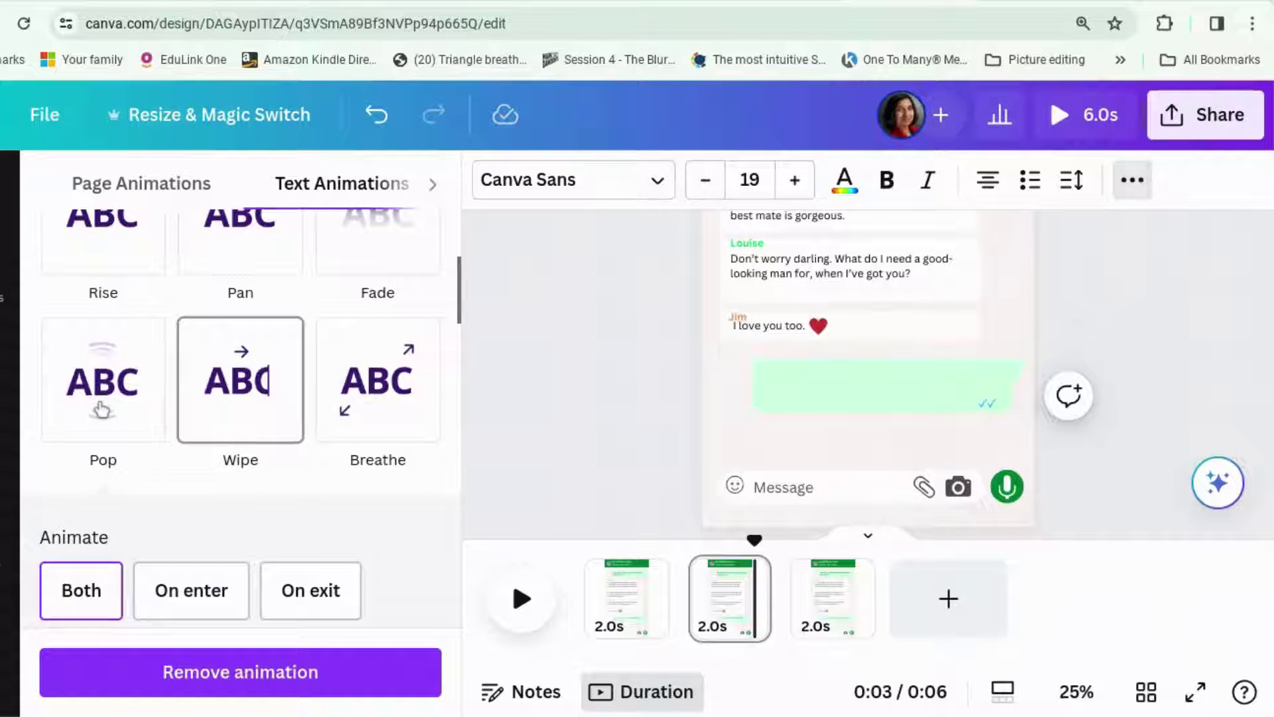
pyautogui.click(163, 590)
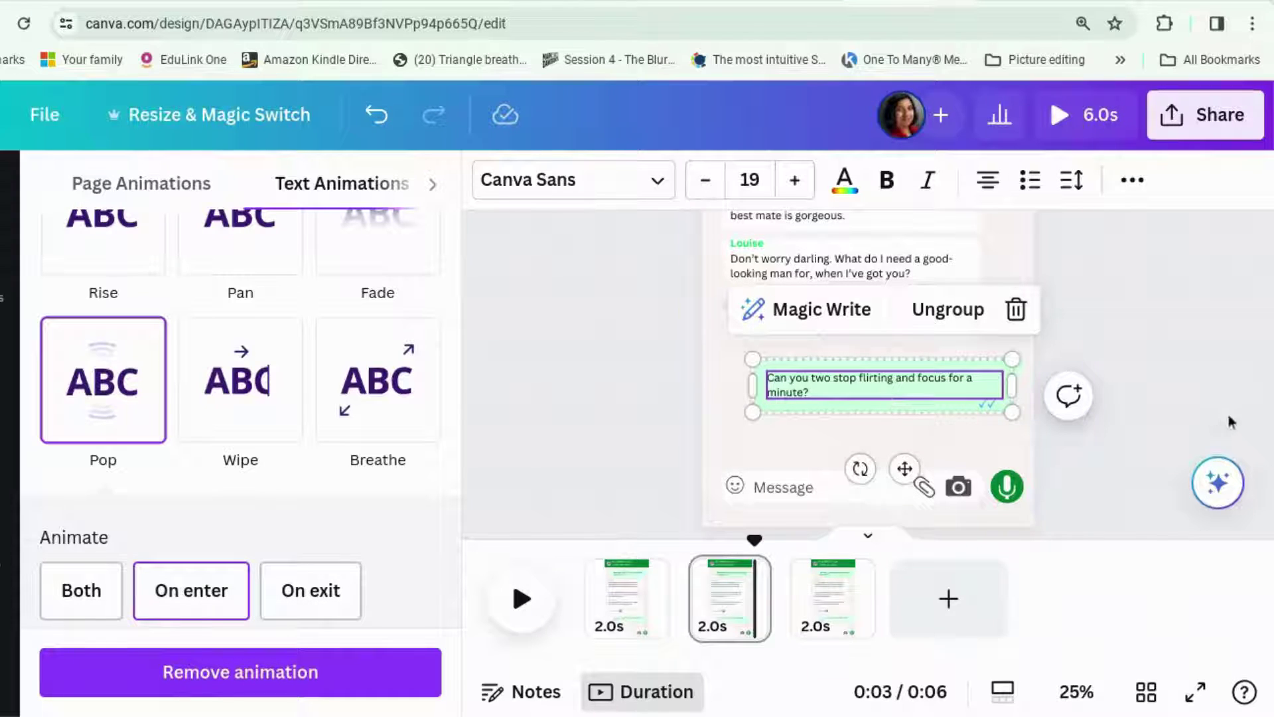
# Apply the Pop element animation, on enter, to the blue double ticks in the green message bubble
pyautogui.click(989, 407)
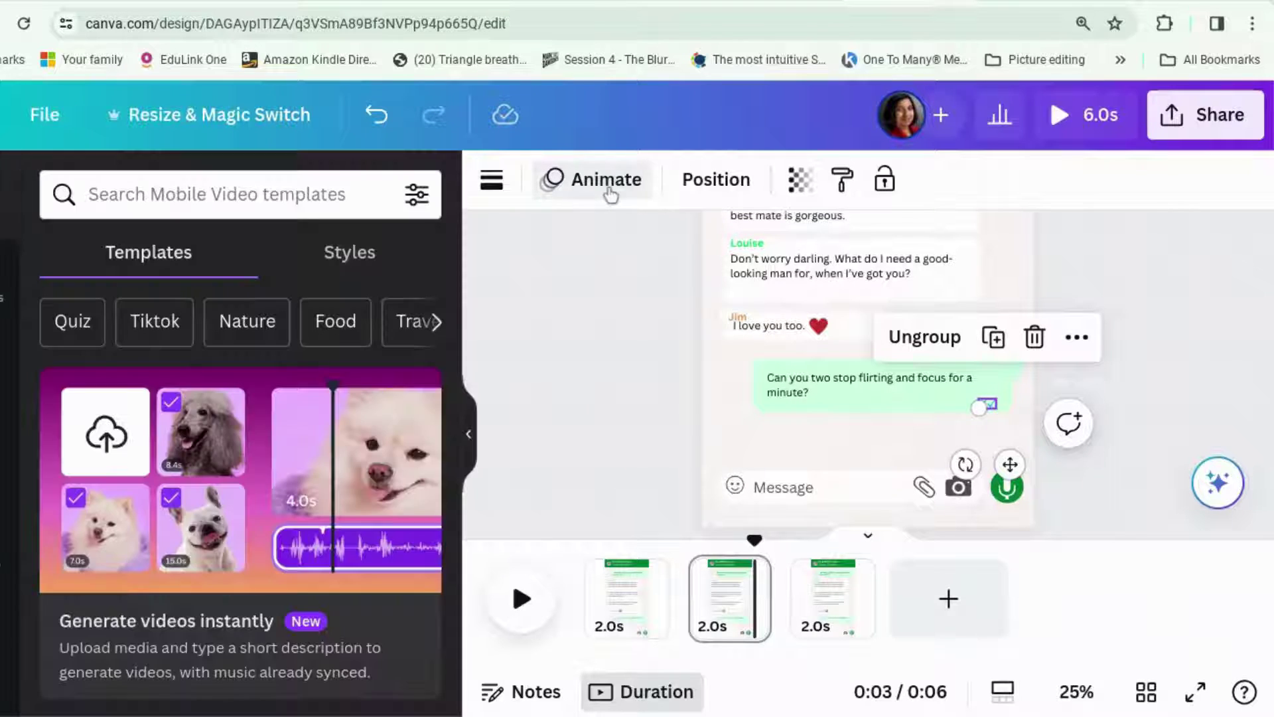
pyautogui.click(611, 193)
pyautogui.scroll(-3, 239, 507)
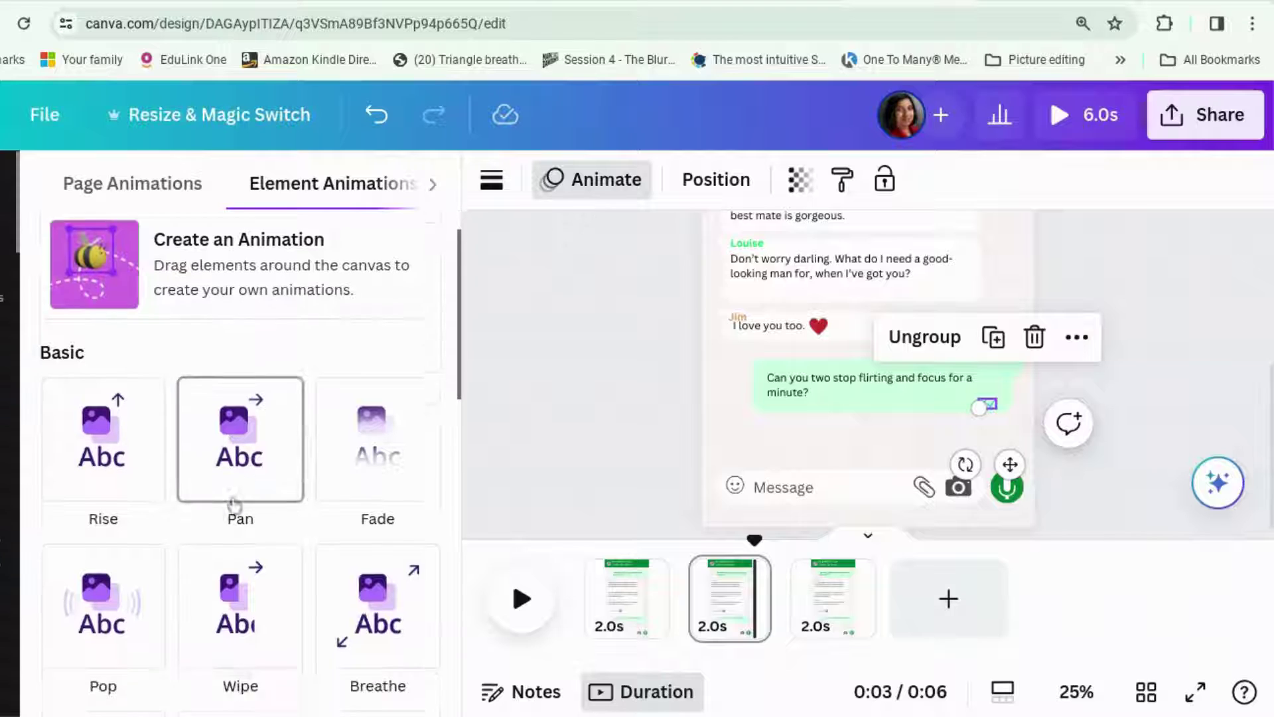
pyautogui.click(99, 512)
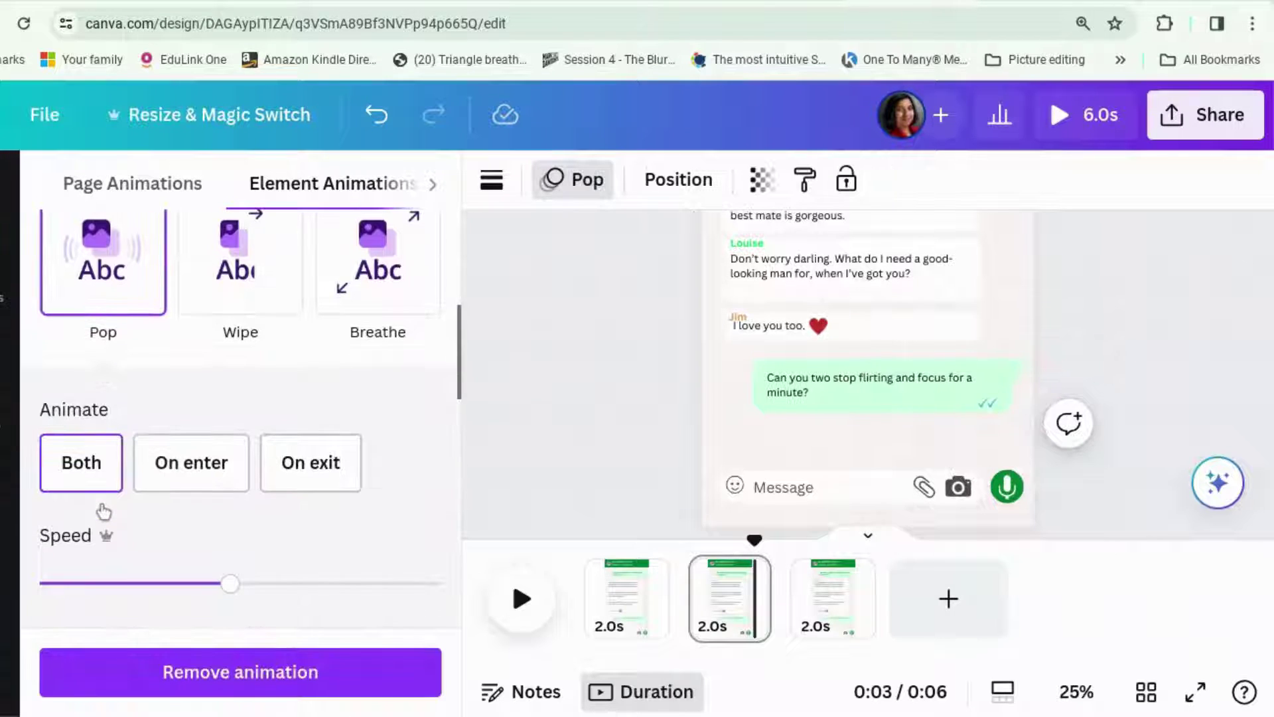
pyautogui.click(191, 463)
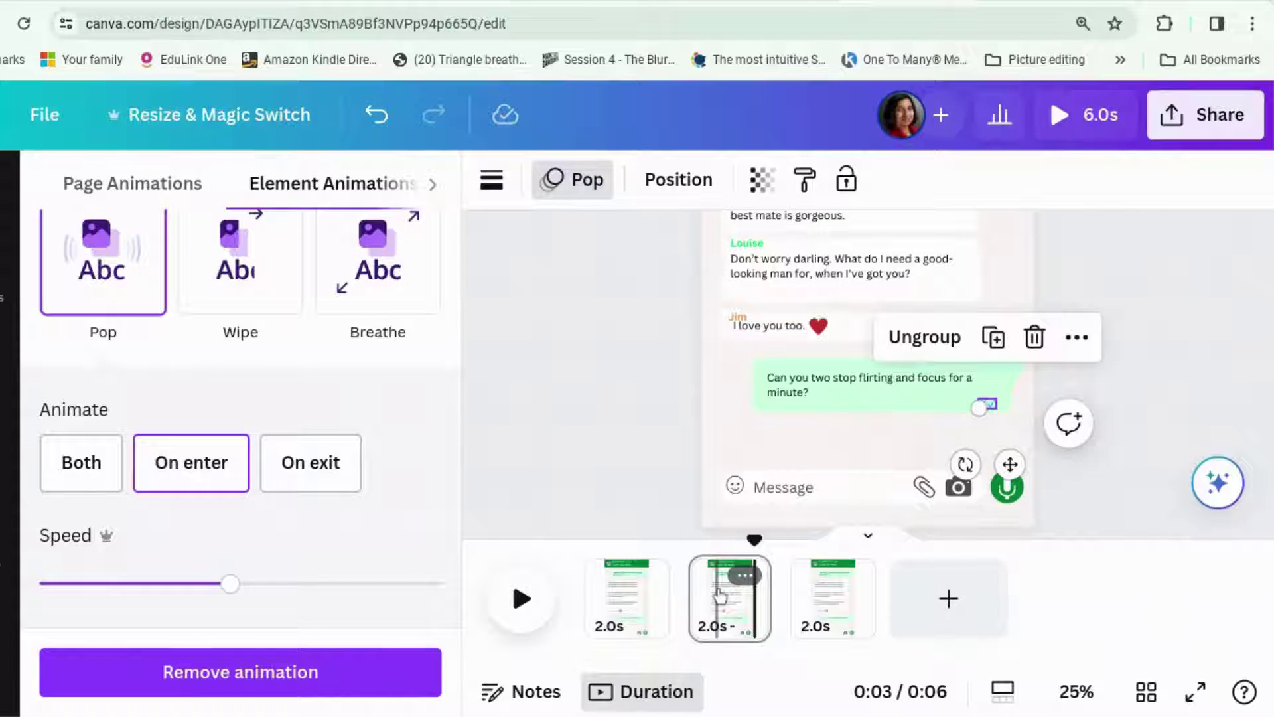
pyautogui.press('Escape')
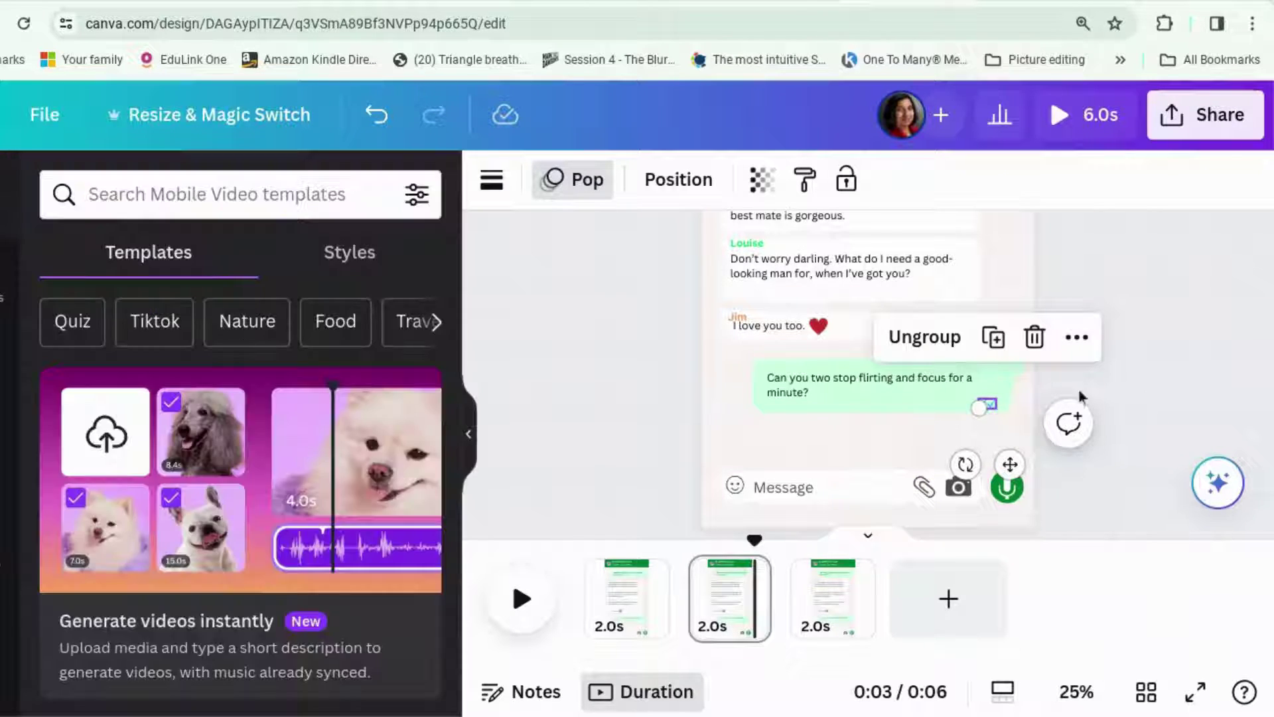
# Show the timing of the blue double ticks and trim its start so they appear for the last 1.3 seconds of the page
pyautogui.rightClick(993, 402)
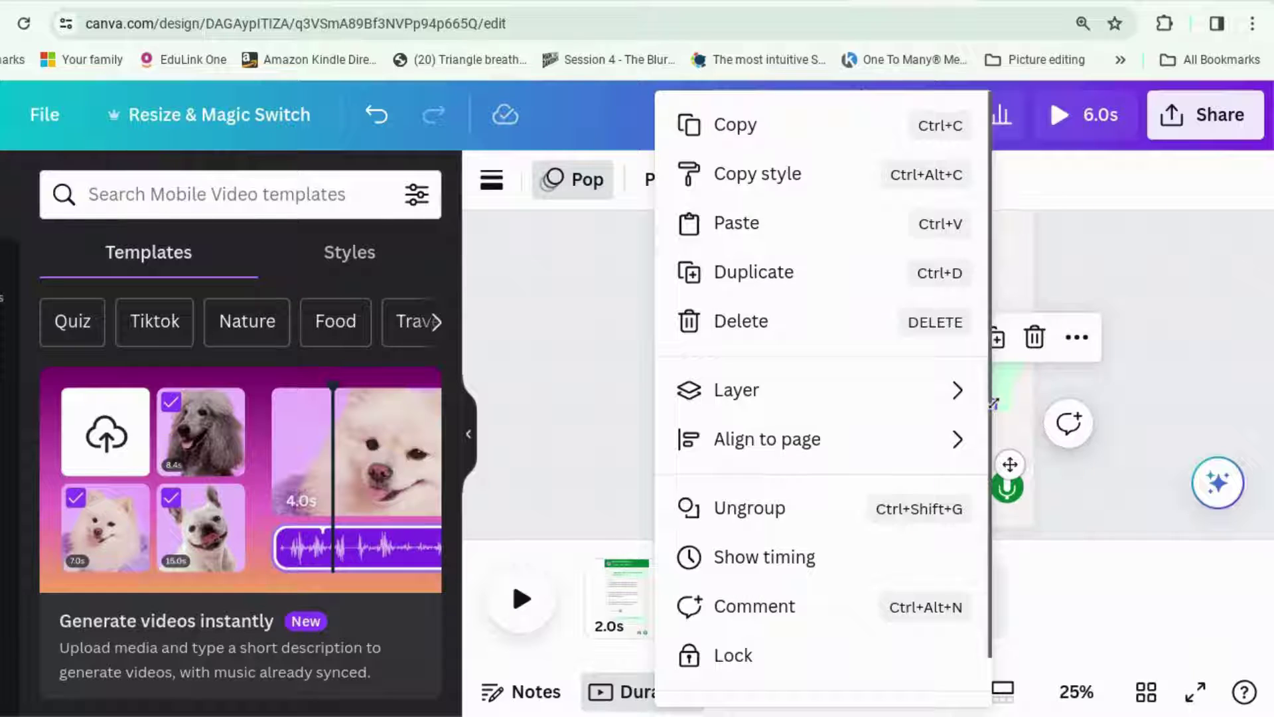
pyautogui.click(821, 566)
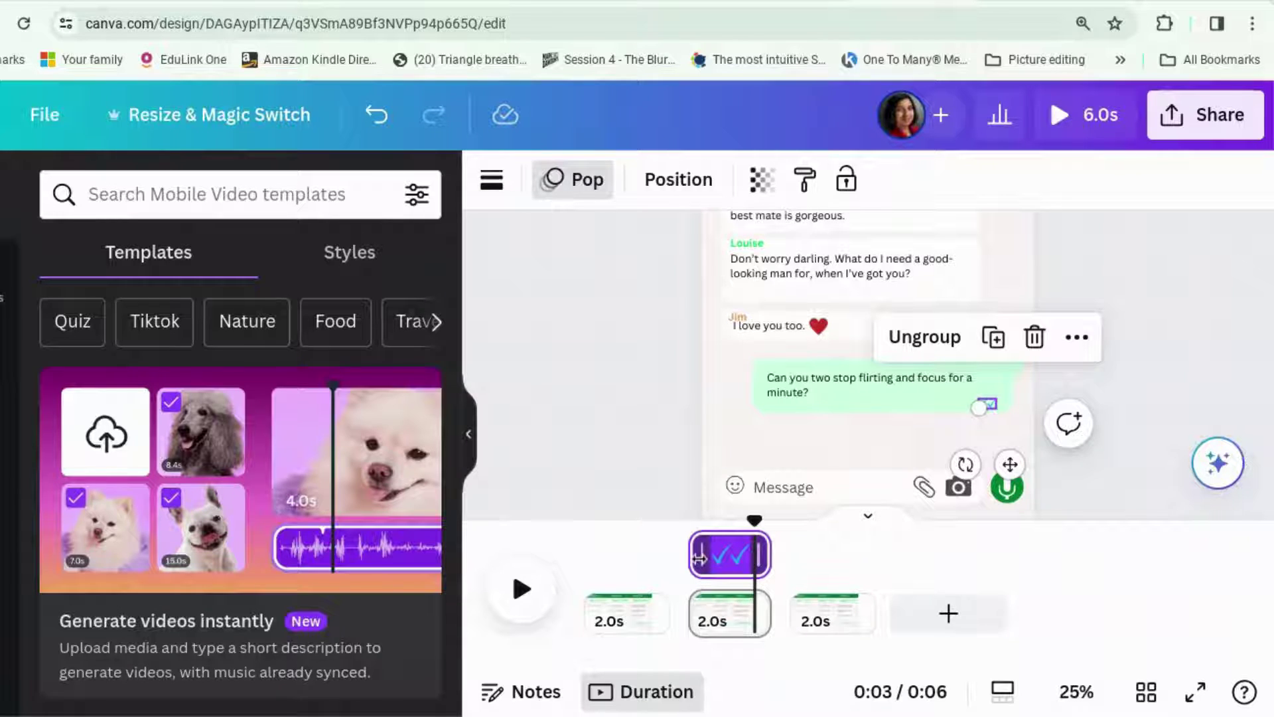
pyautogui.moveTo(699, 558); pyautogui.dragTo(720, 558)
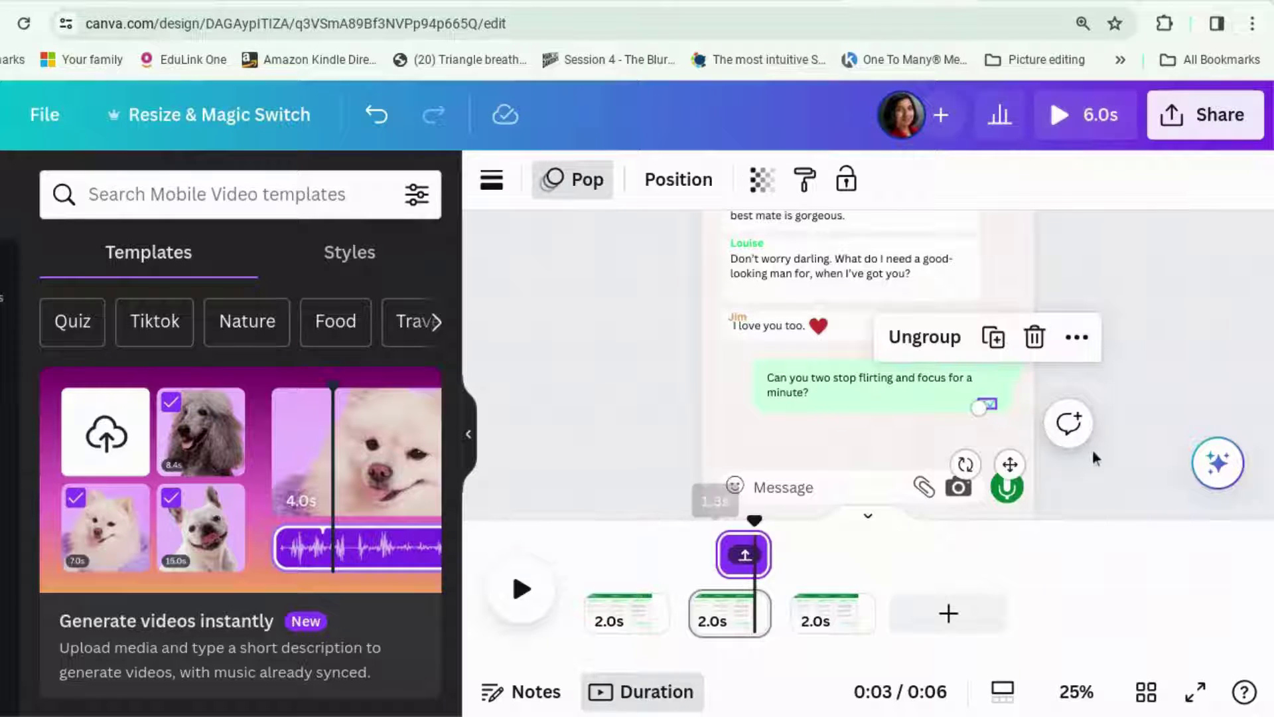
pyautogui.click(1194, 398)
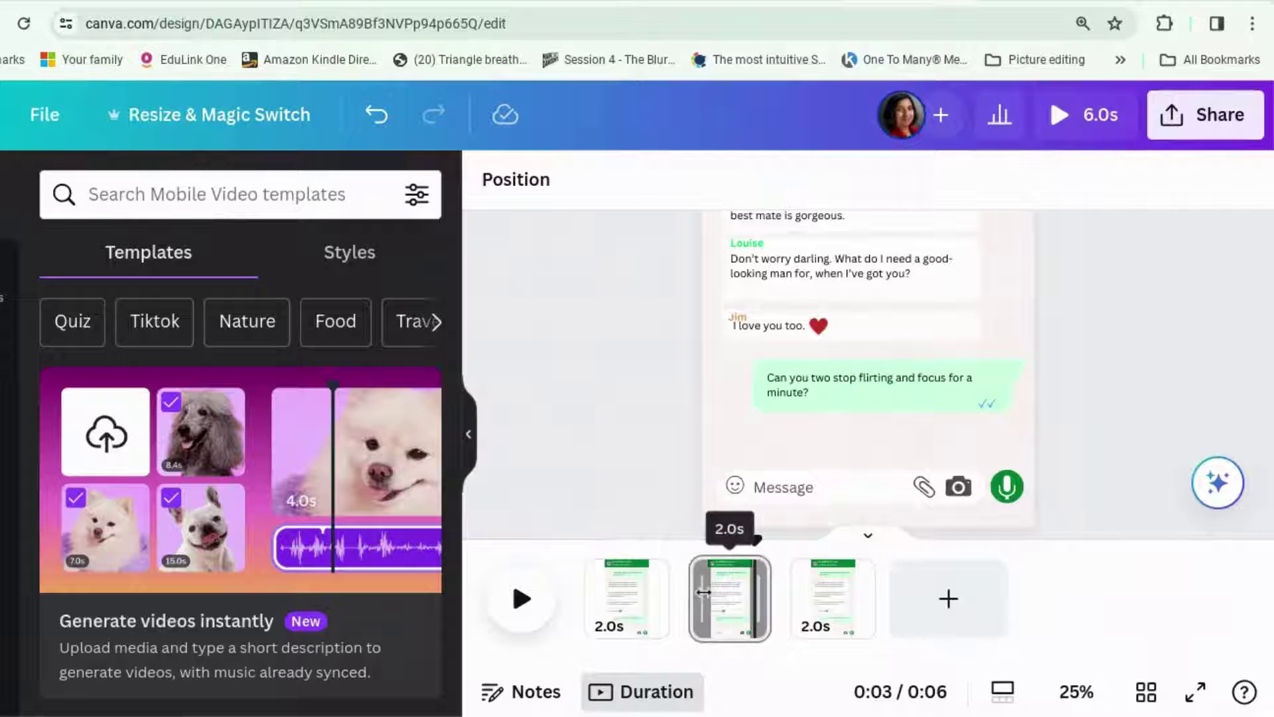
# Duplicate the second page, the one with the animated message and ticks
pyautogui.rightClick(723, 591)
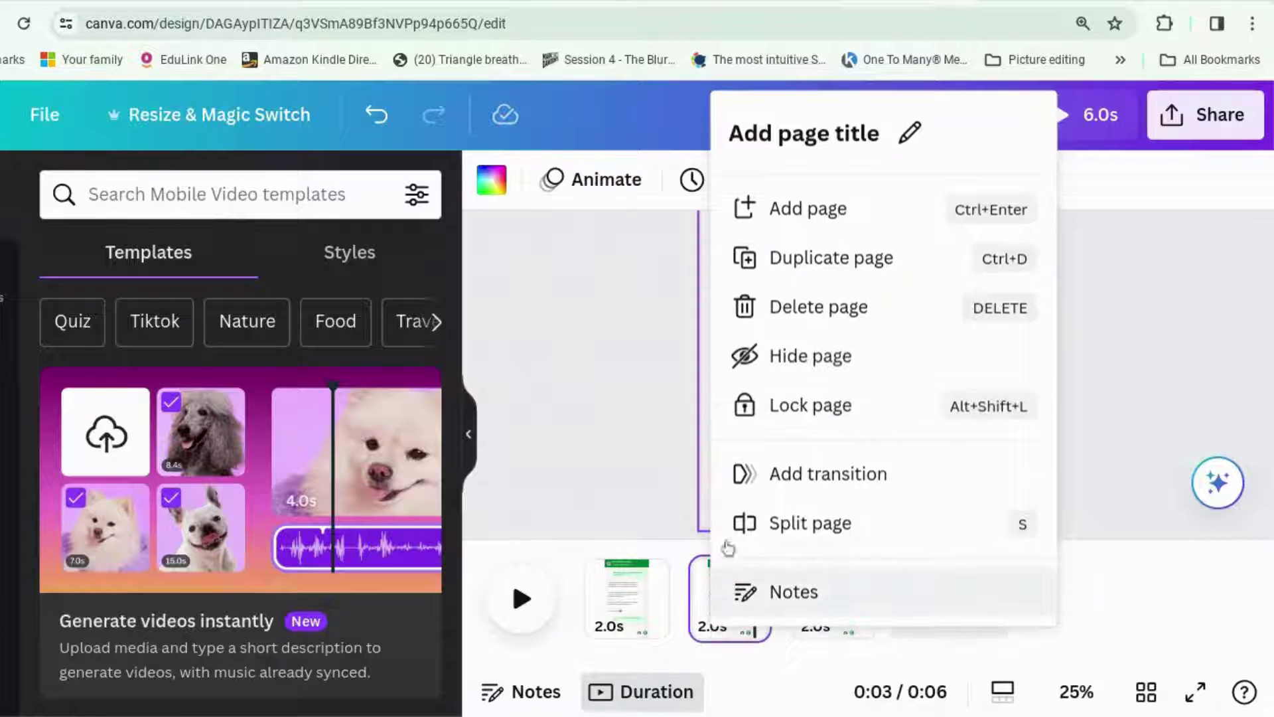
pyautogui.click(799, 259)
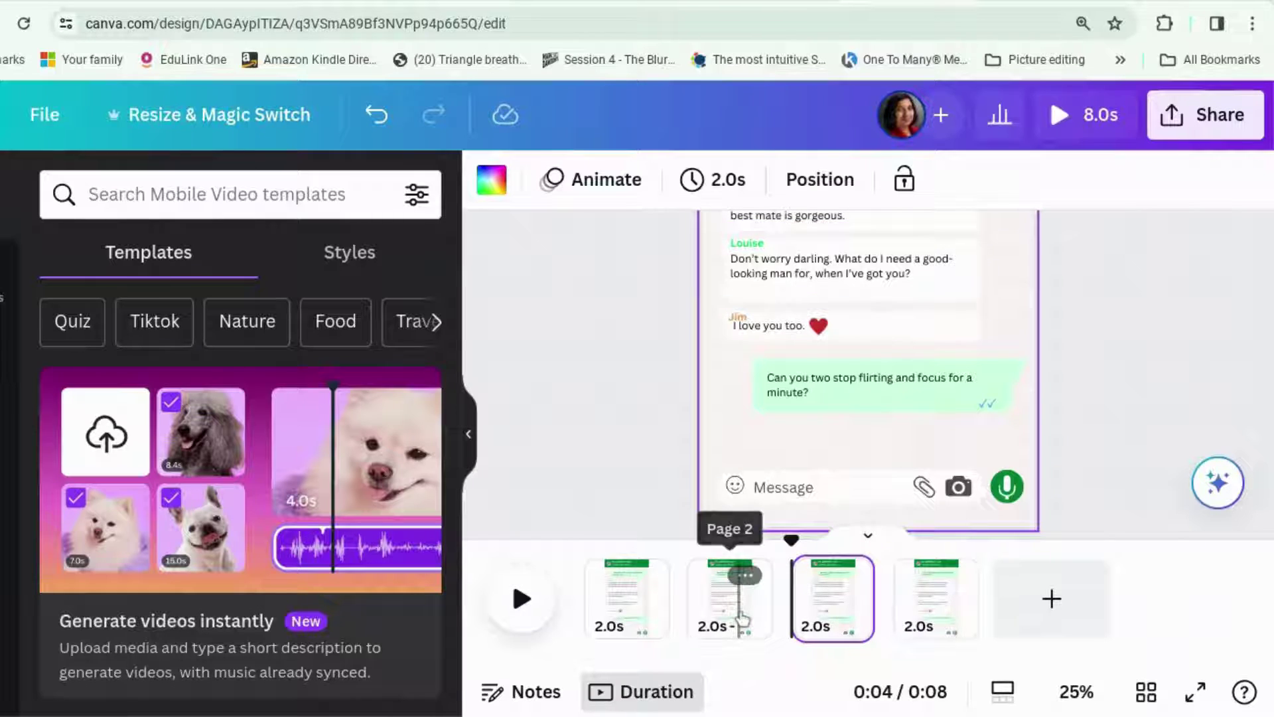
# On the second page, delete the green message bubble "Can you two stop flirting and focus for a minute?" with its ticks
pyautogui.click(834, 422)
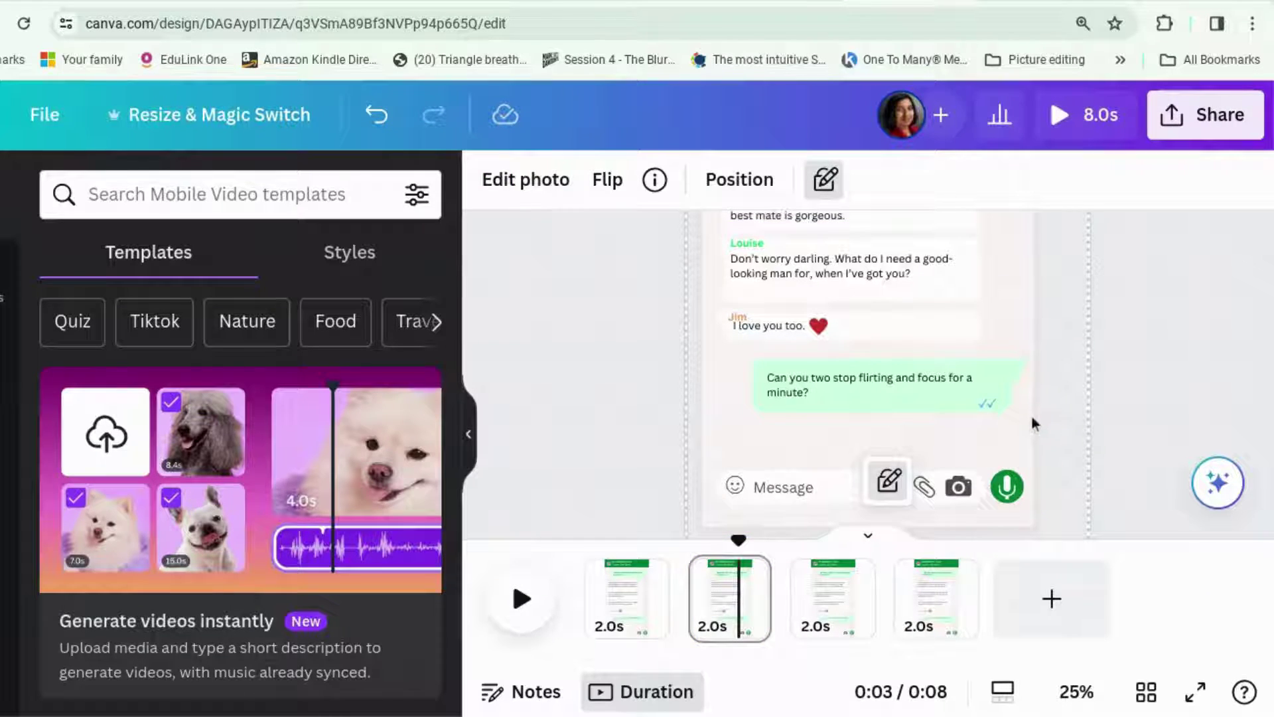
pyautogui.moveTo(1031, 416); pyautogui.dragTo(730, 356)
pyautogui.press('Delete')
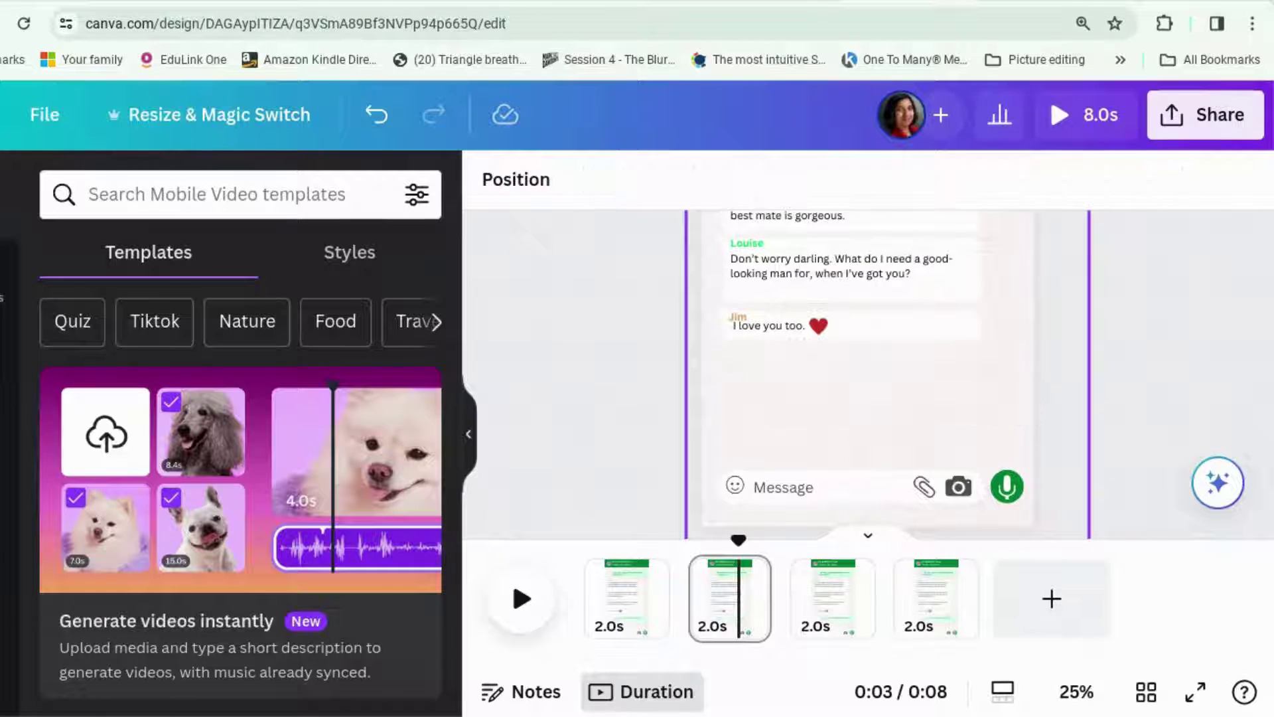
# Apply the Pop element animation, on enter, to the white bubble behind "I love you too." on the second page
pyautogui.click(927, 323)
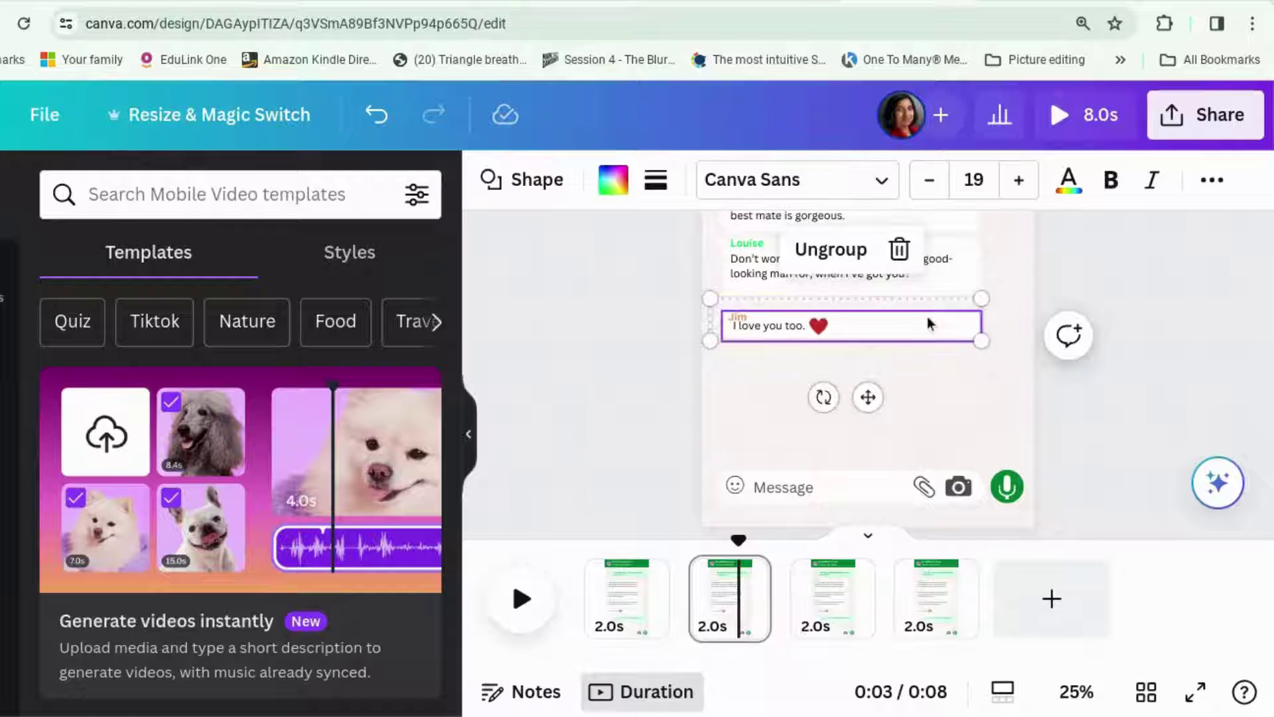
pyautogui.click(1212, 192)
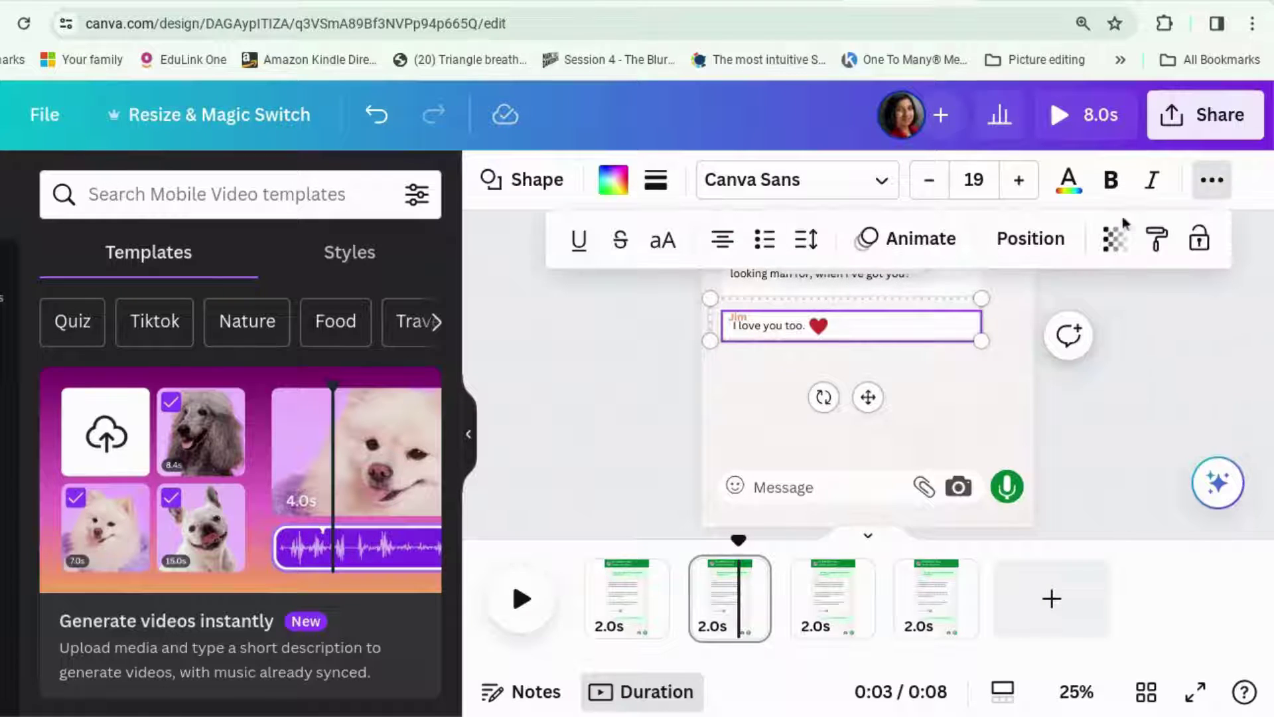
pyautogui.click(910, 238)
pyautogui.scroll(-3, 266, 460)
pyautogui.scroll(-3, 265, 460)
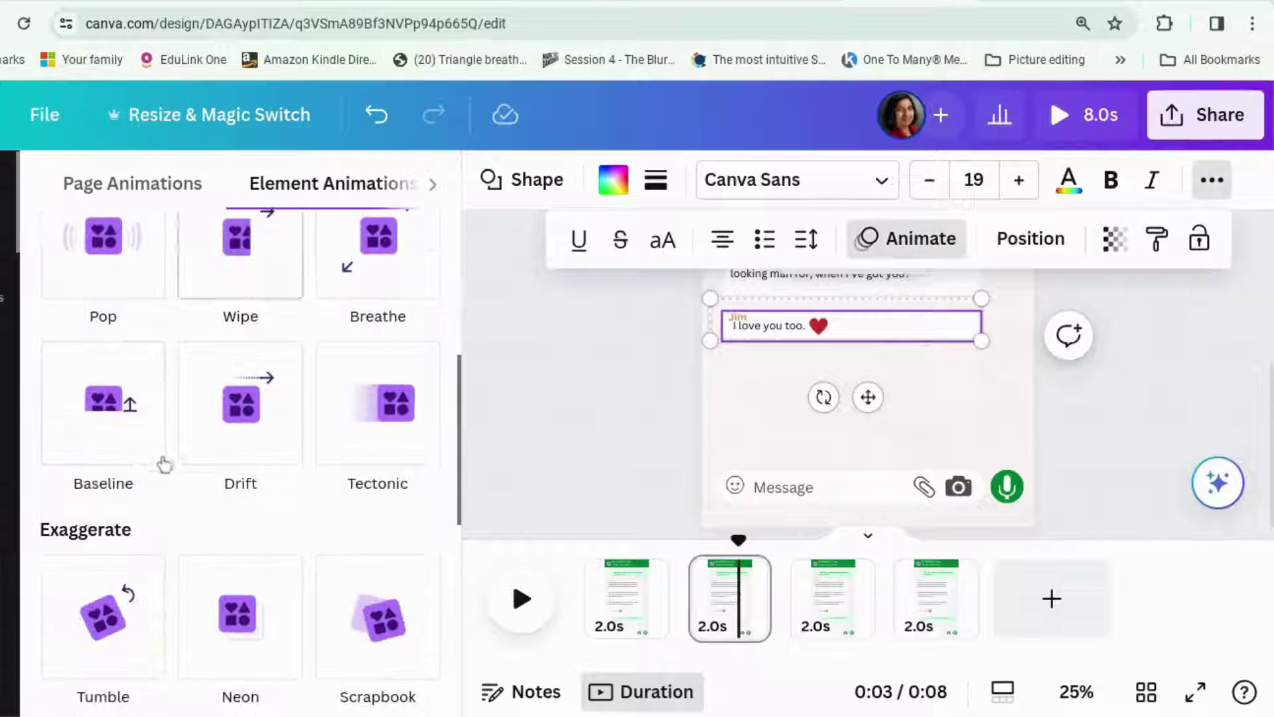
pyautogui.click(130, 284)
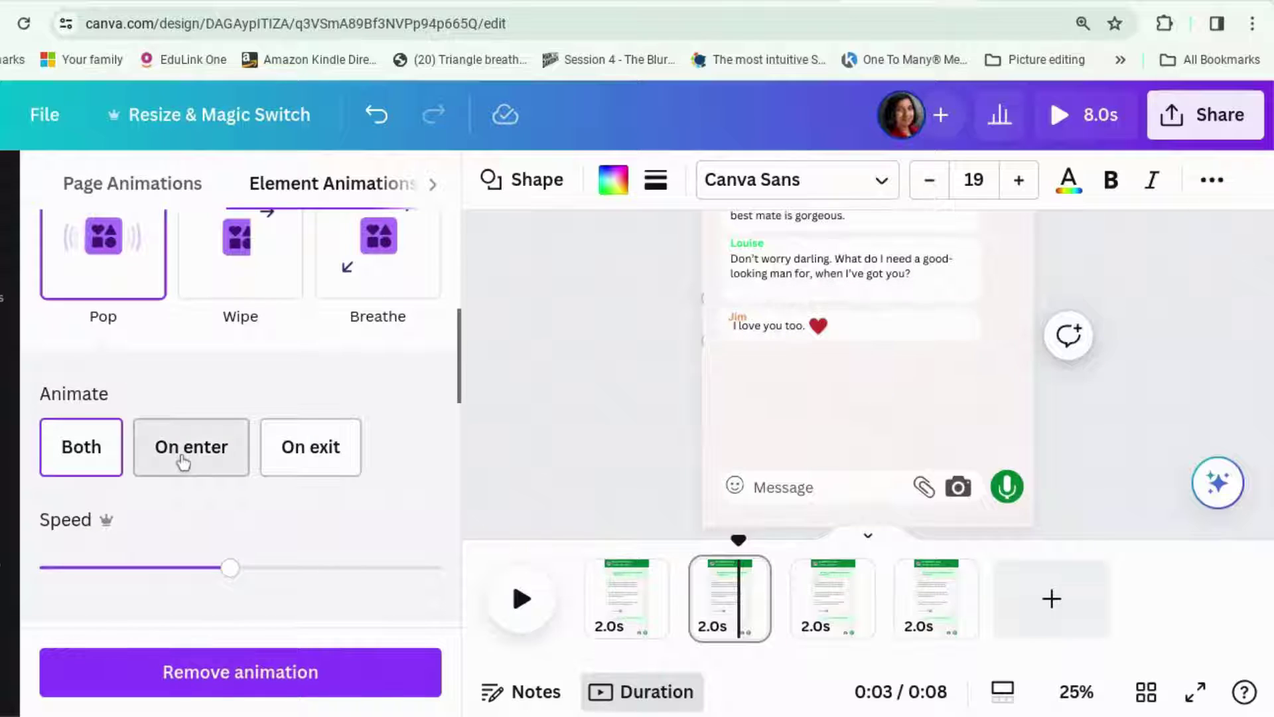
pyautogui.click(184, 461)
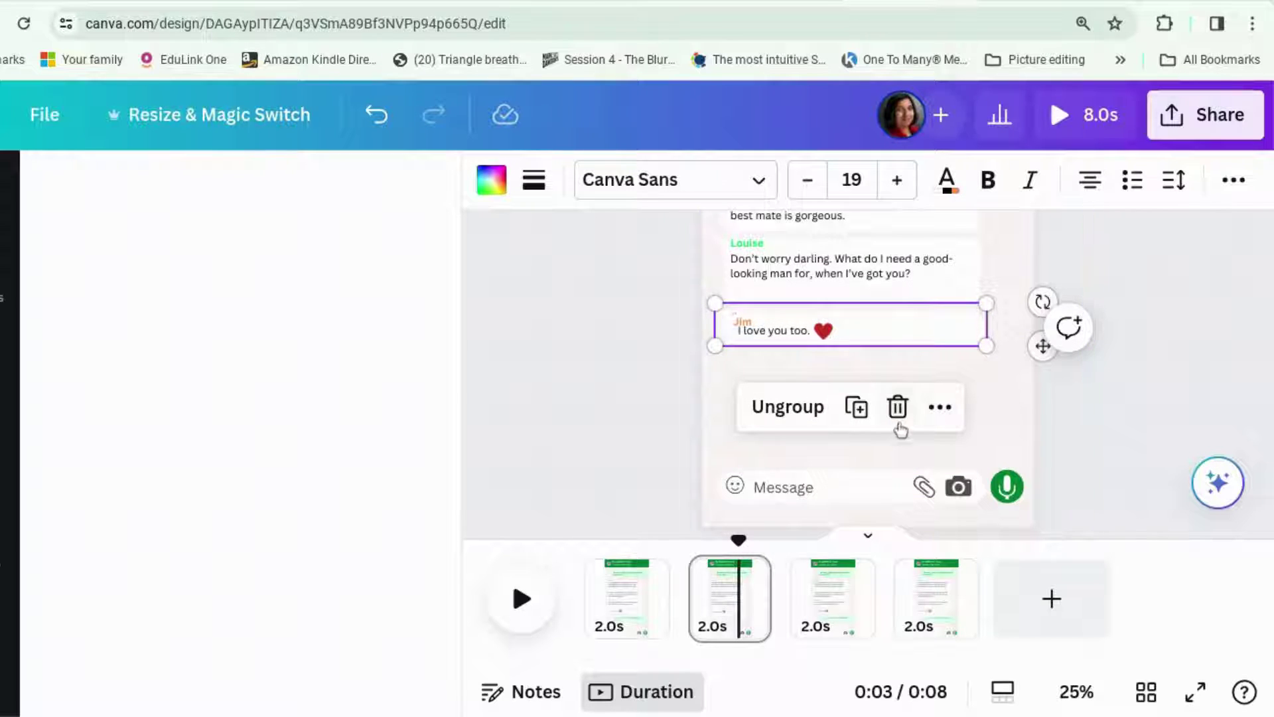
# Delete the "I love you too." message and its white bubble from the second page
pyautogui.click(899, 425)
pyautogui.click(967, 321)
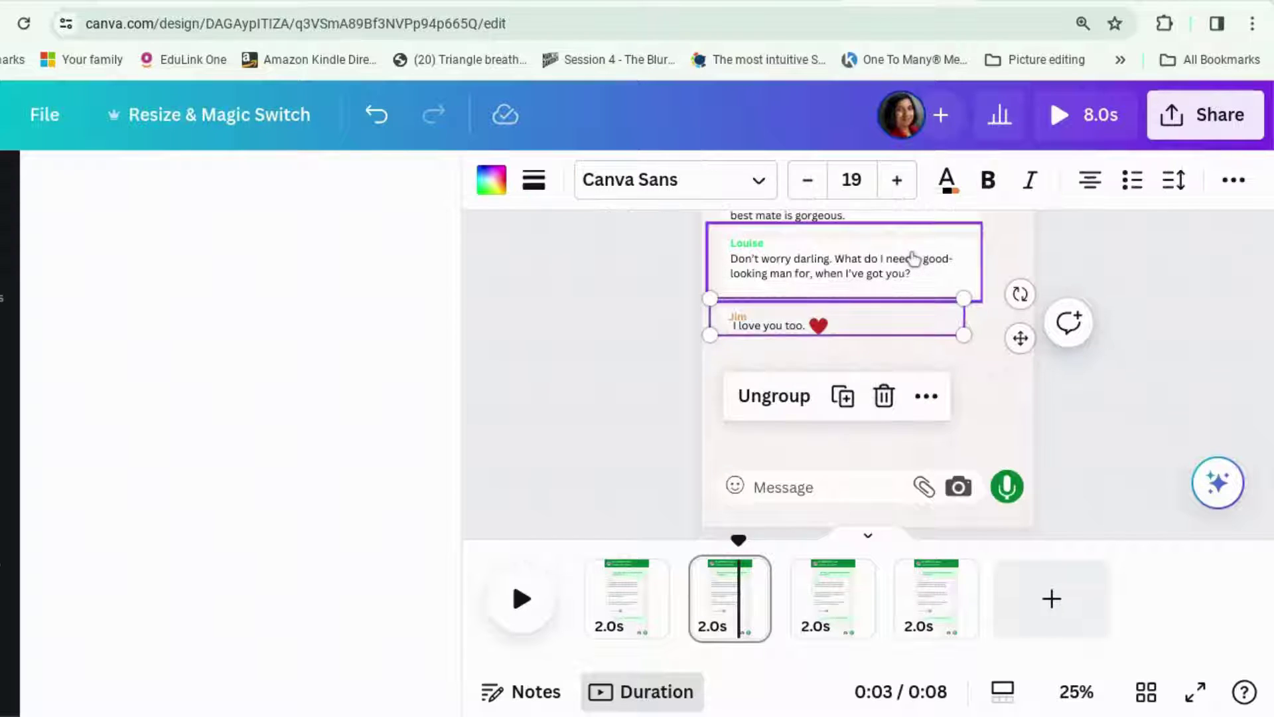
pyautogui.click(884, 364)
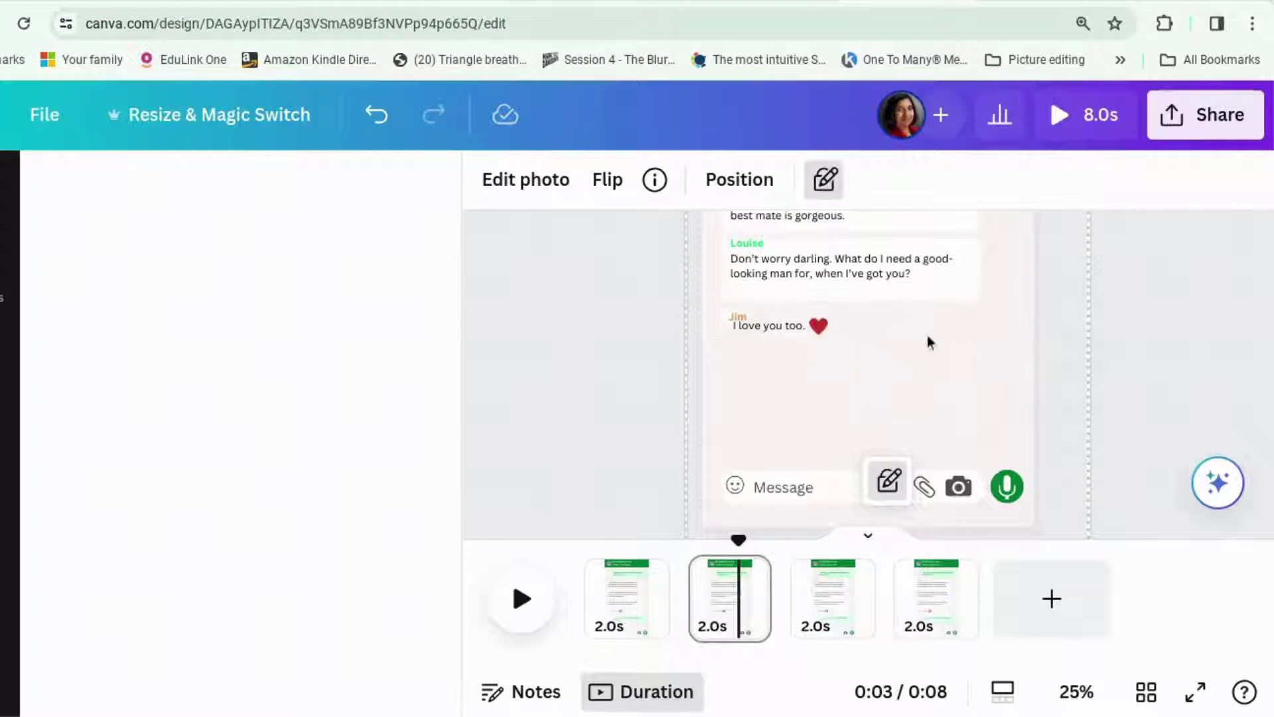
pyautogui.click(709, 313)
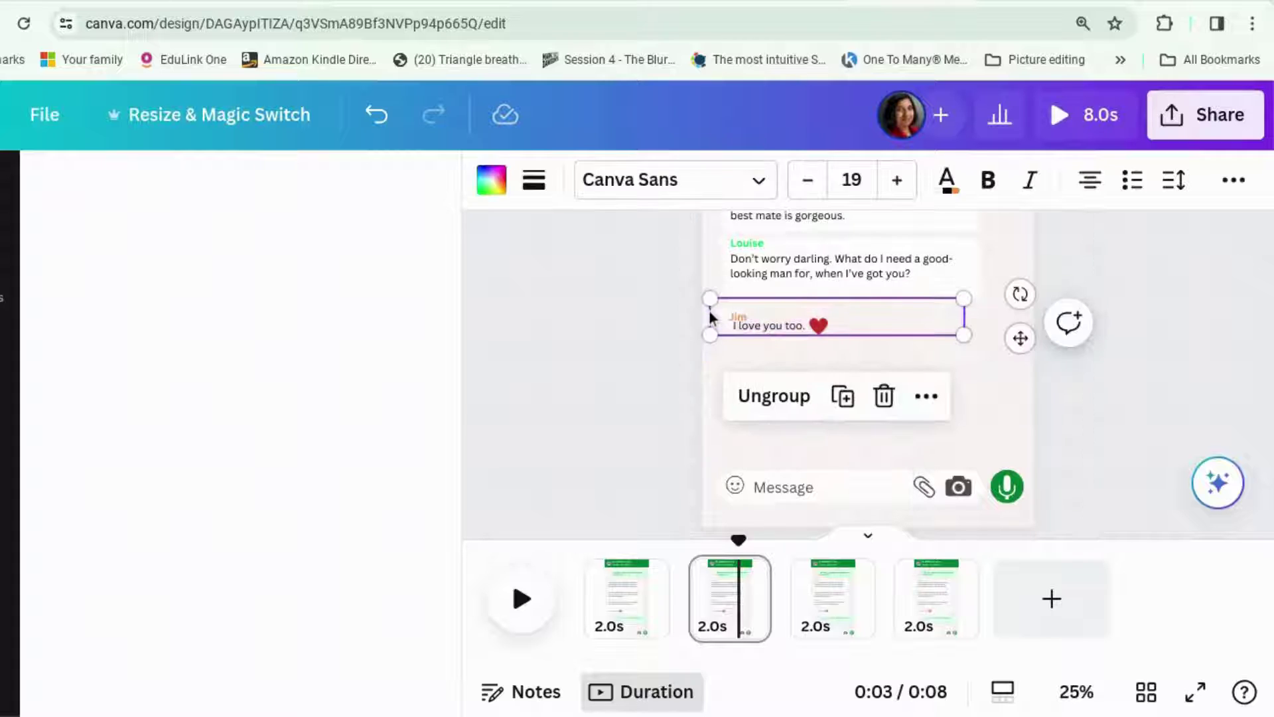
pyautogui.press('Delete')
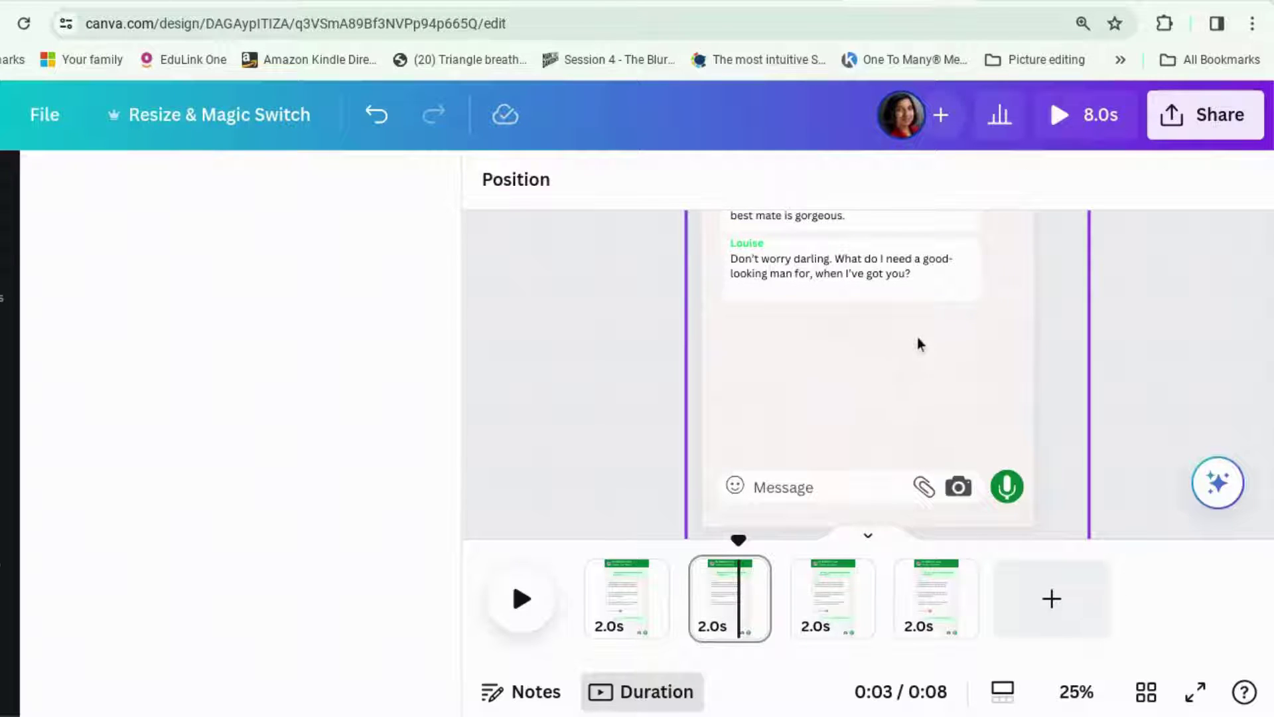
# Apply the Pop element animation, on enter, to the white bubble behind the "Don't worry darling" message on the second page
pyautogui.scroll(1, 919, 345)
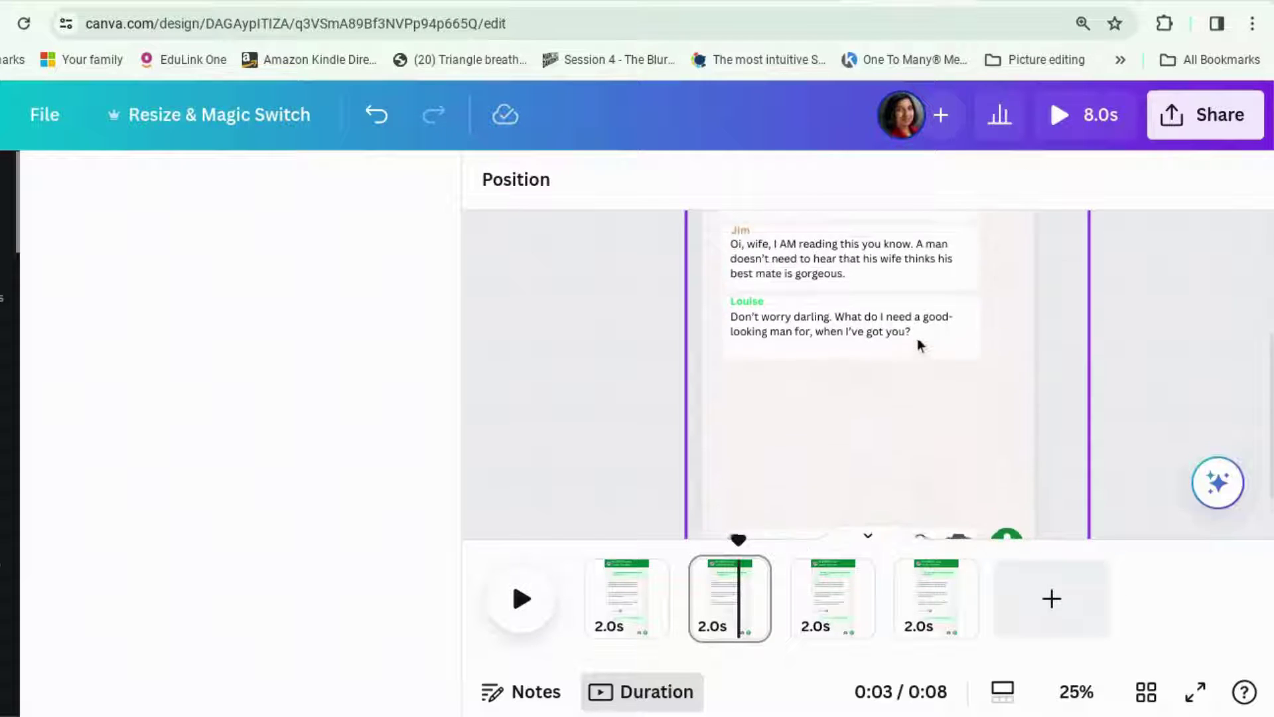
pyautogui.click(976, 359)
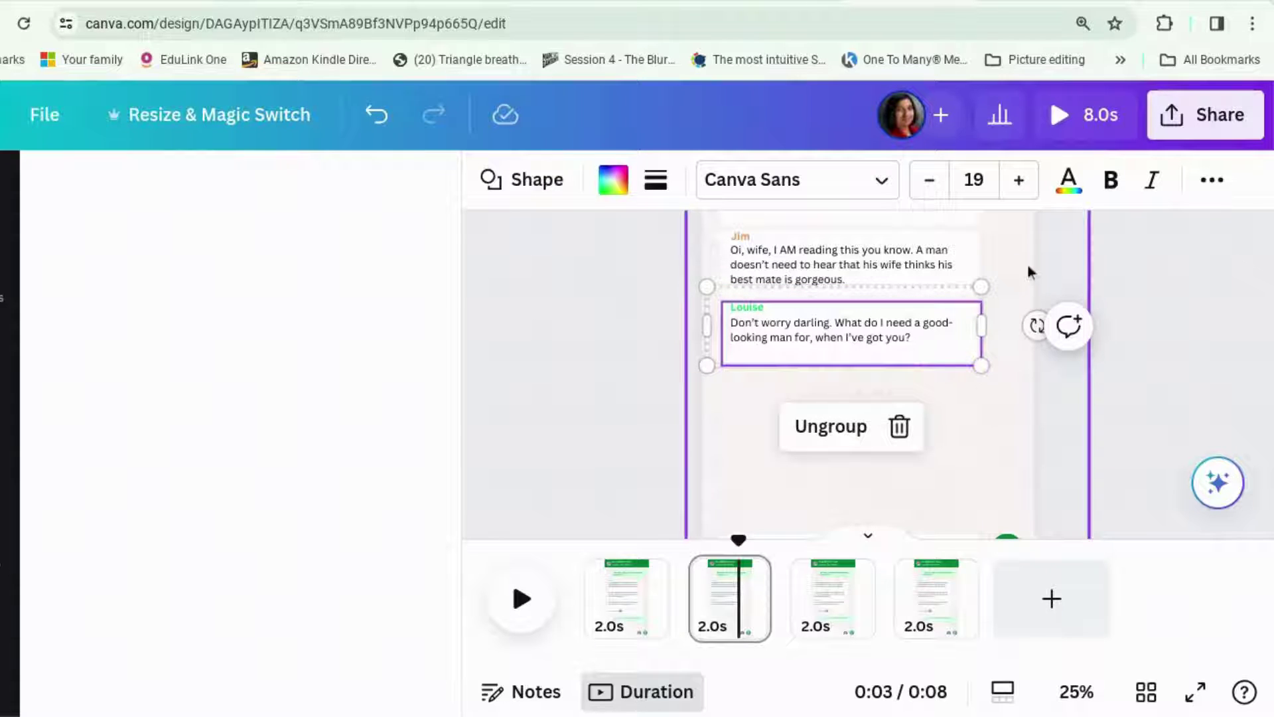
pyautogui.click(1211, 179)
pyautogui.click(907, 239)
pyautogui.scroll(-5, 304, 432)
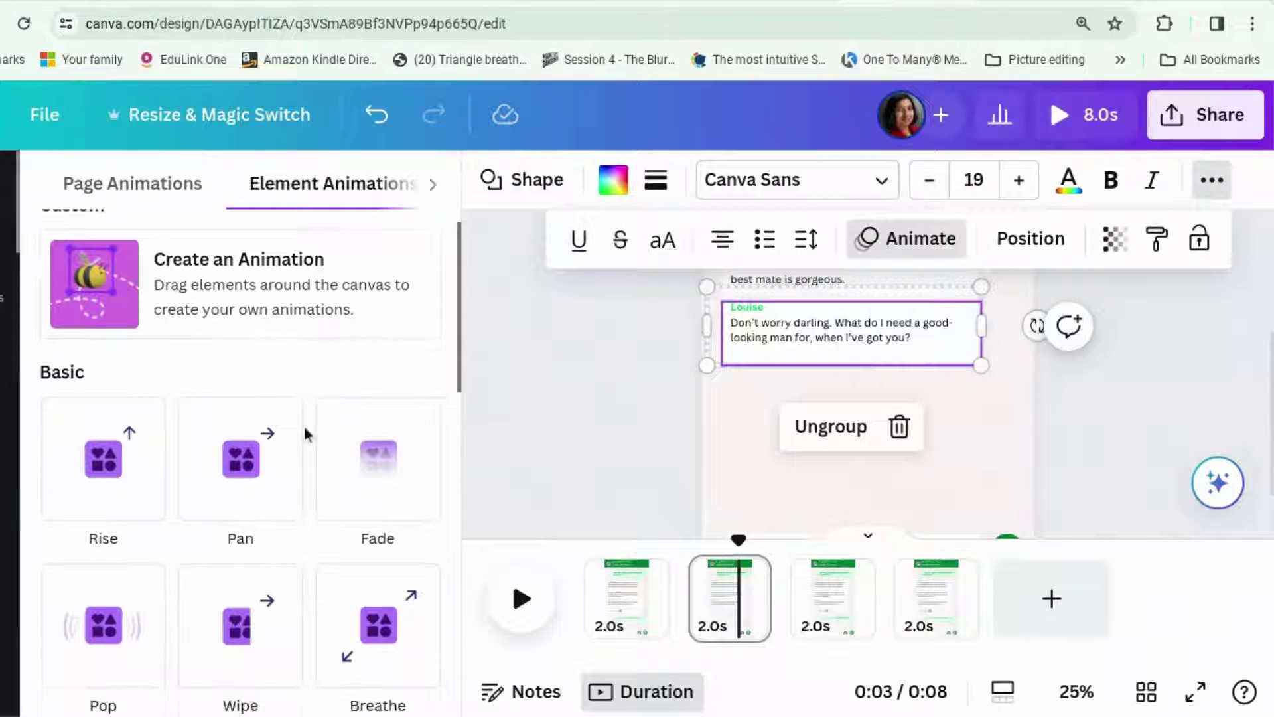
pyautogui.click(149, 446)
pyautogui.scroll(-2, 173, 458)
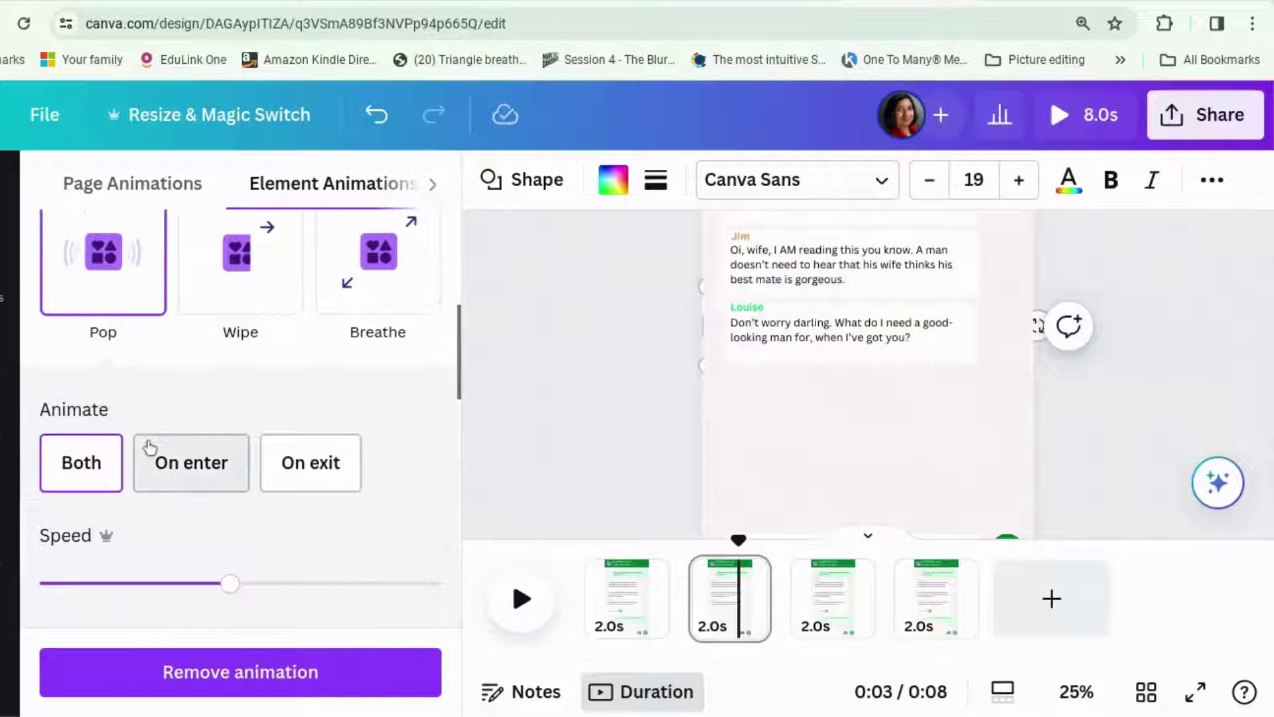
pyautogui.click(188, 482)
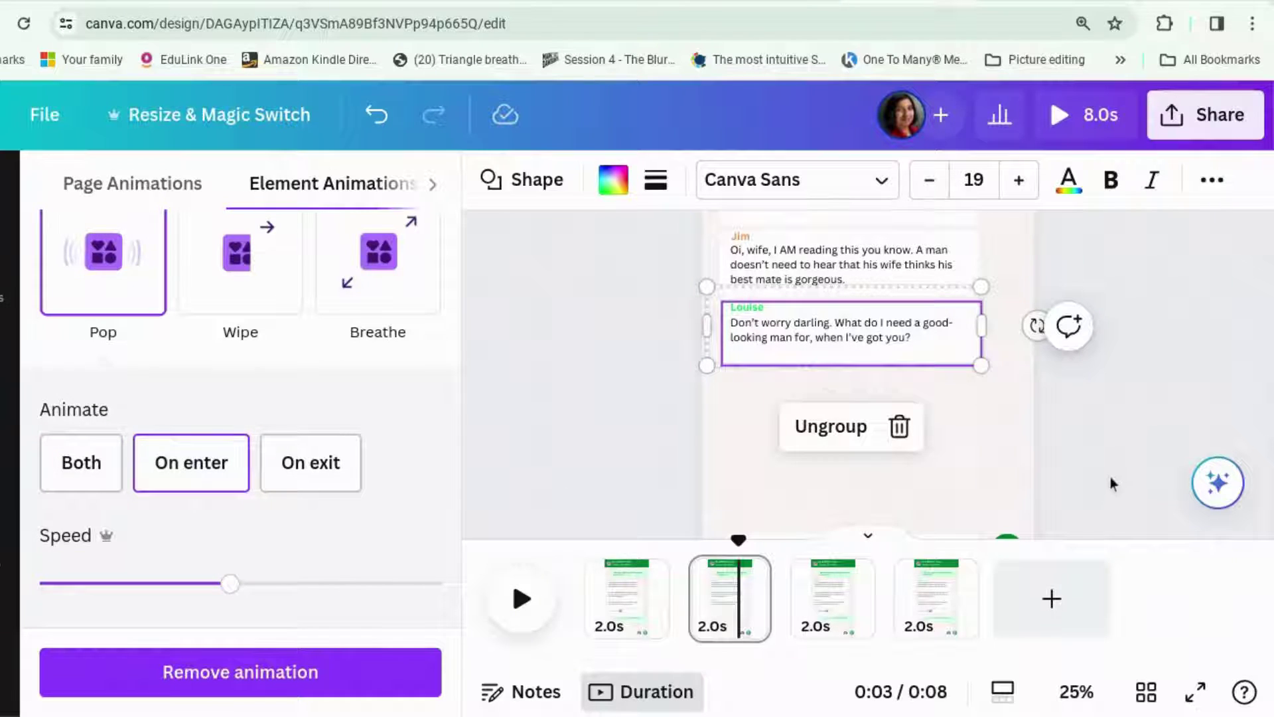
# Duplicate the second page and delete the "Don't worry darling" message and bubble from the earlier of the two copies
pyautogui.click(707, 612)
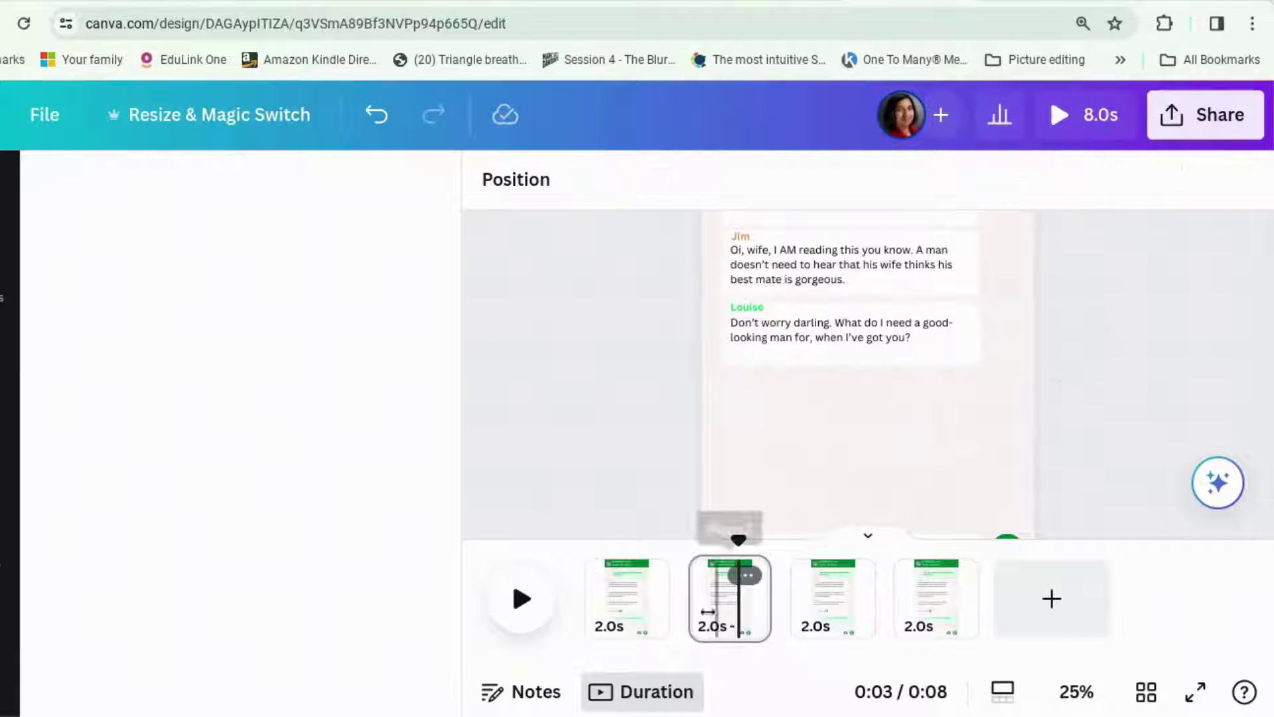
pyautogui.hotkey('ctrl', 'd')
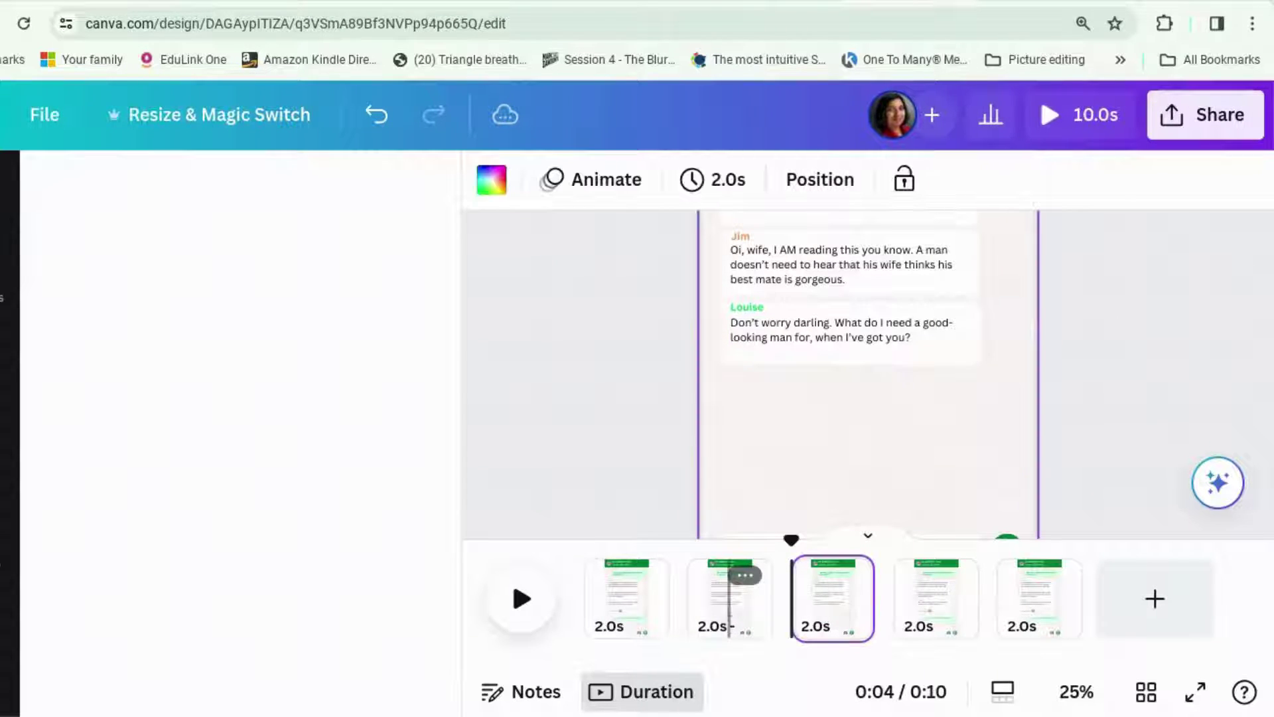
pyautogui.click(736, 624)
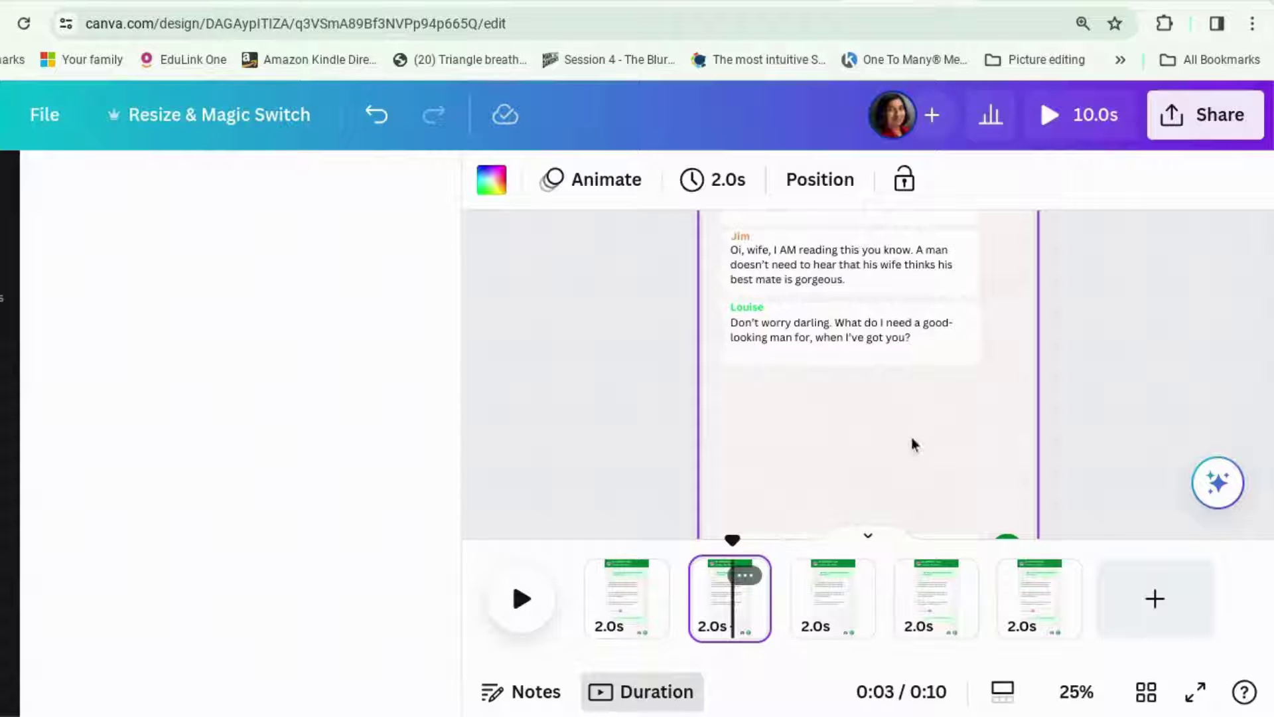
pyautogui.moveTo(1007, 370); pyautogui.dragTo(697, 307)
pyautogui.press('Delete')
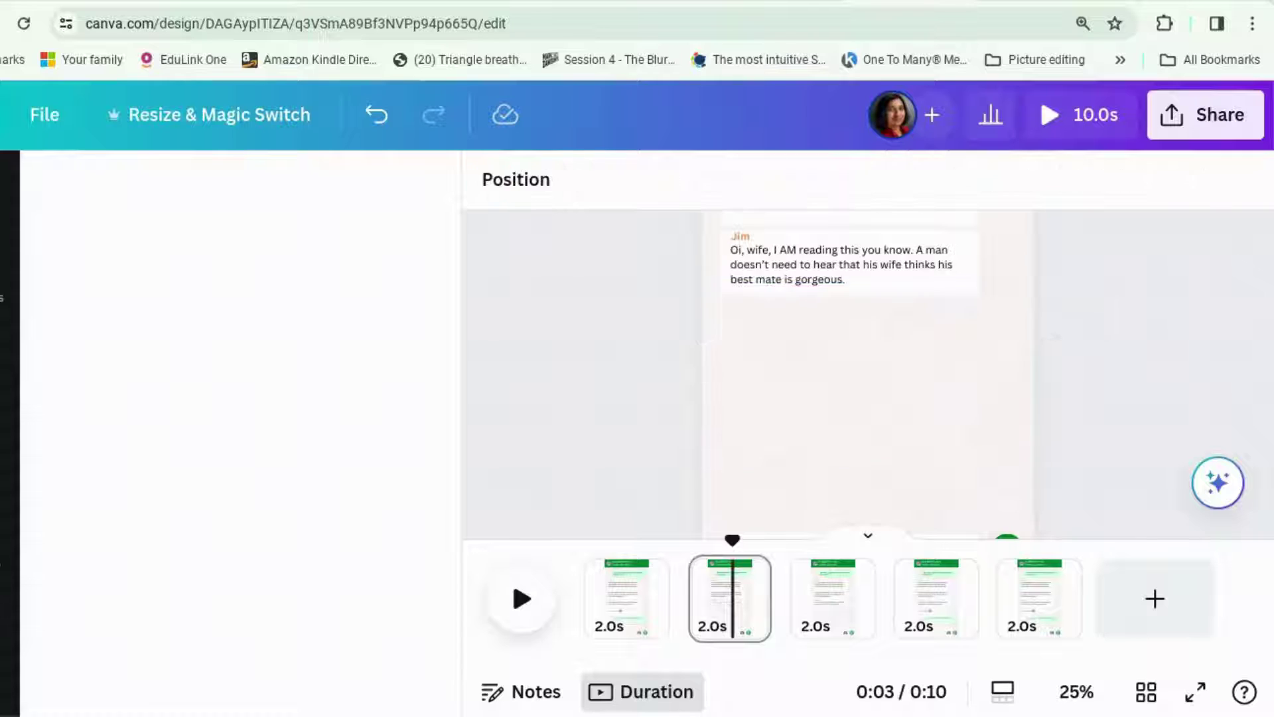
# Apply the Pop text animation, on enter, to the message "Oi, wife, I AM reading this you know" on the second page
pyautogui.click(838, 262)
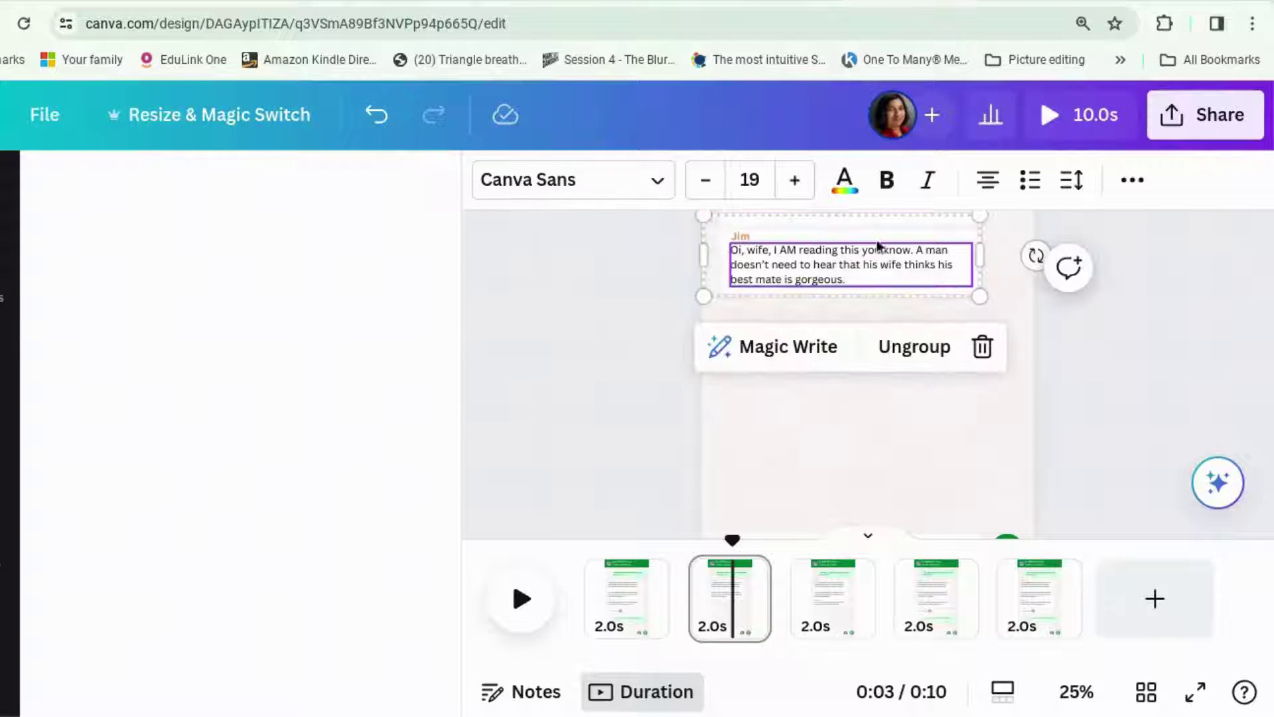
pyautogui.click(1128, 180)
pyautogui.click(865, 246)
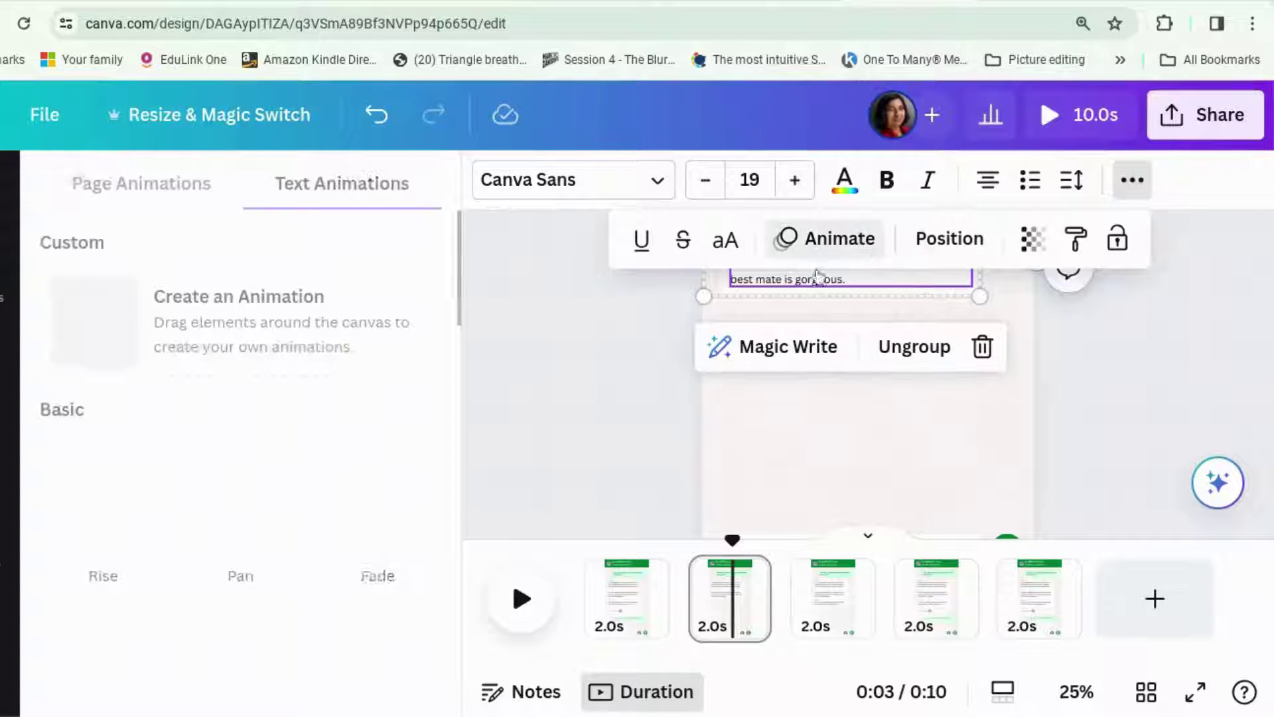
pyautogui.scroll(-3, 128, 474)
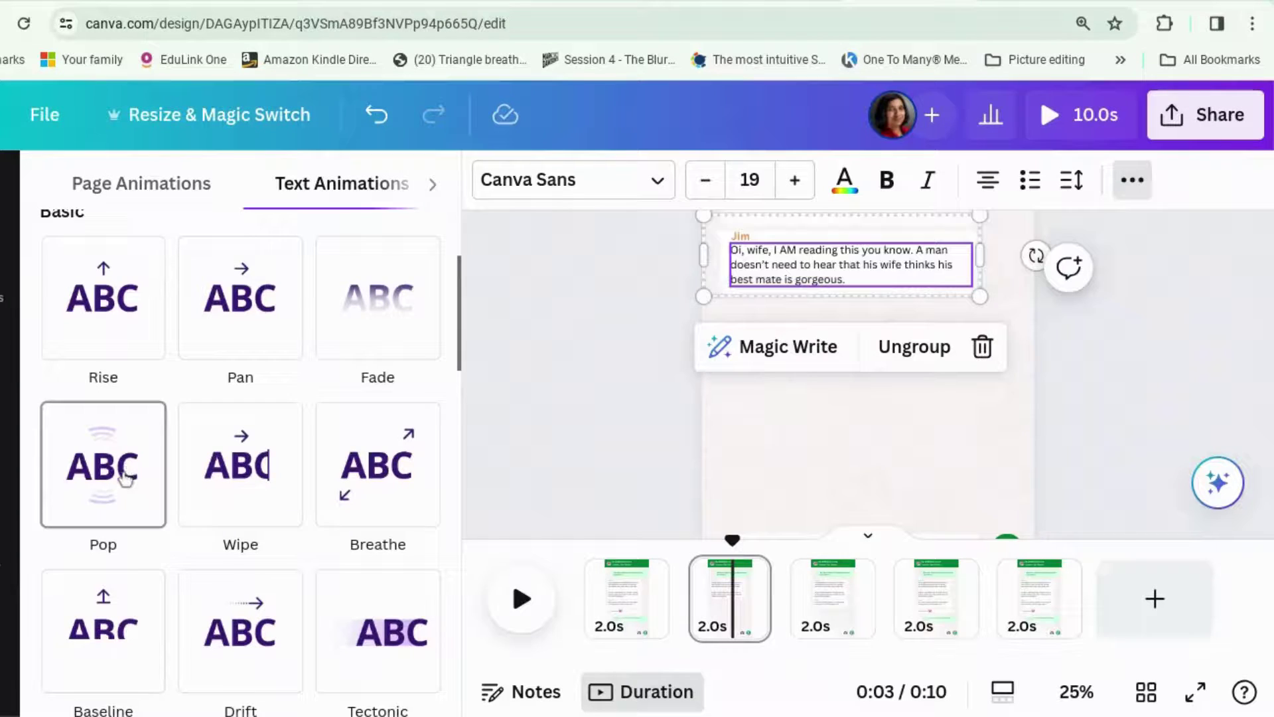
pyautogui.click(127, 476)
pyautogui.click(183, 464)
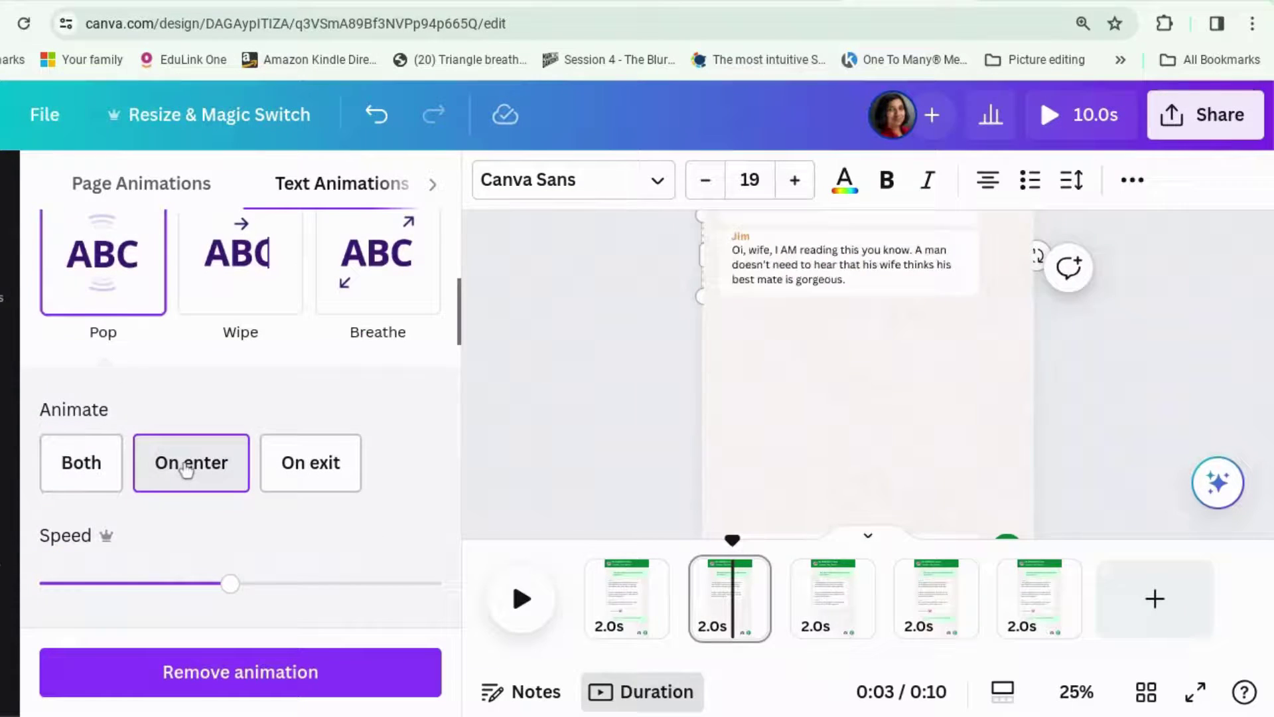
pyautogui.click(519, 462)
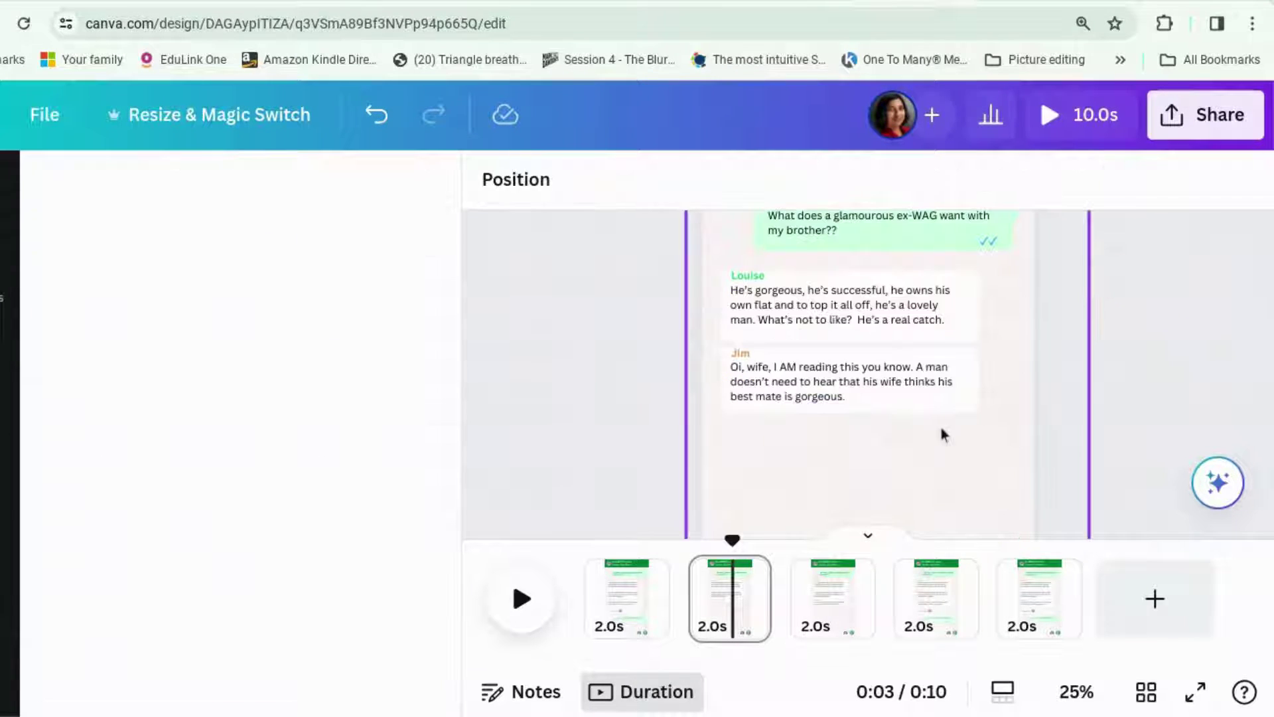
# Duplicate the second page and delete the "Oi, wife, I AM reading this you know" message and bubble from the new copy
pyautogui.click(748, 569)
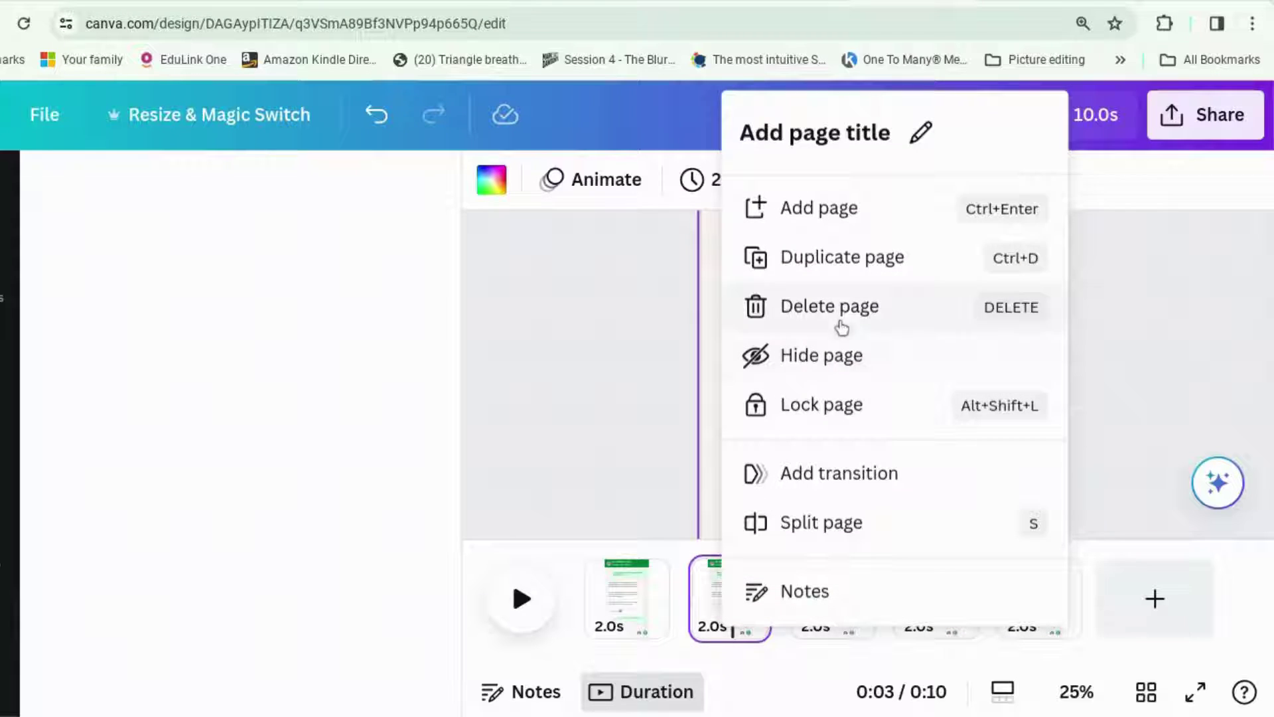
pyautogui.click(853, 260)
pyautogui.click(973, 385)
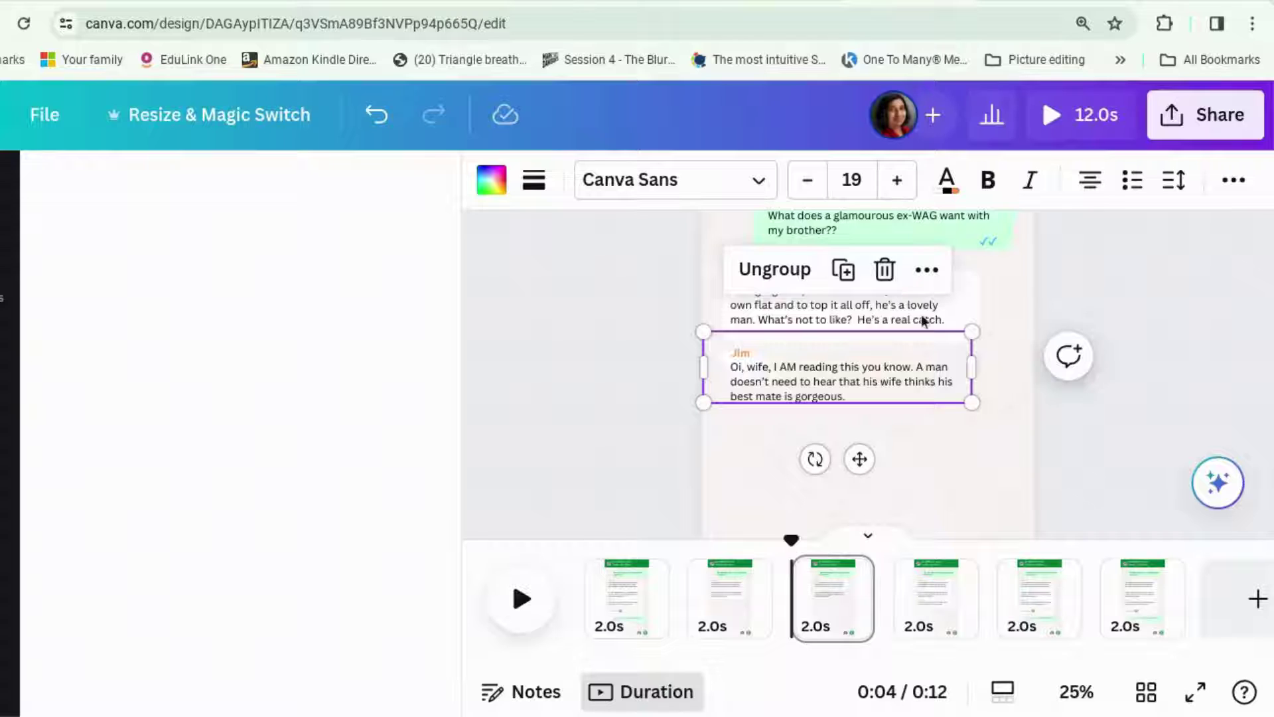
pyautogui.moveTo(1017, 422); pyautogui.dragTo(675, 344)
pyautogui.press('Delete')
# Apply the Pop text animation to the message "He's gorgeous, he's successful, he owns his own flat" on the third page
pyautogui.click(890, 300)
pyautogui.click(888, 301)
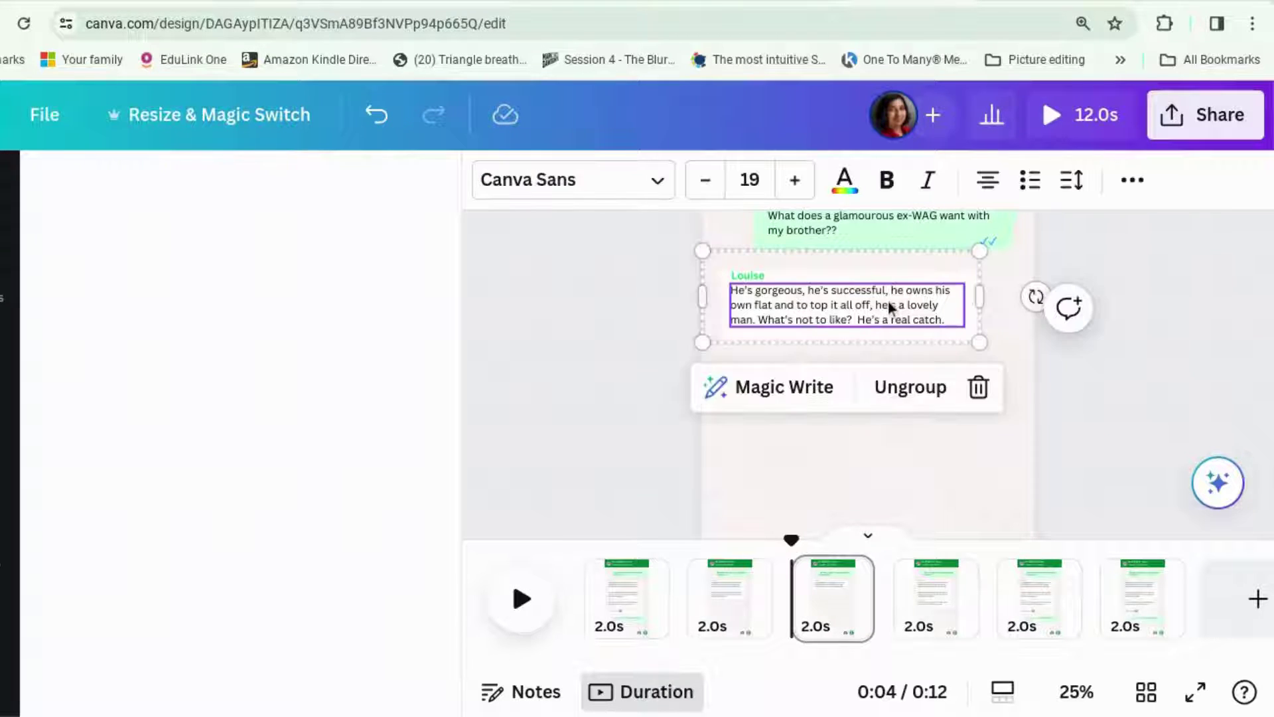
pyautogui.click(1132, 198)
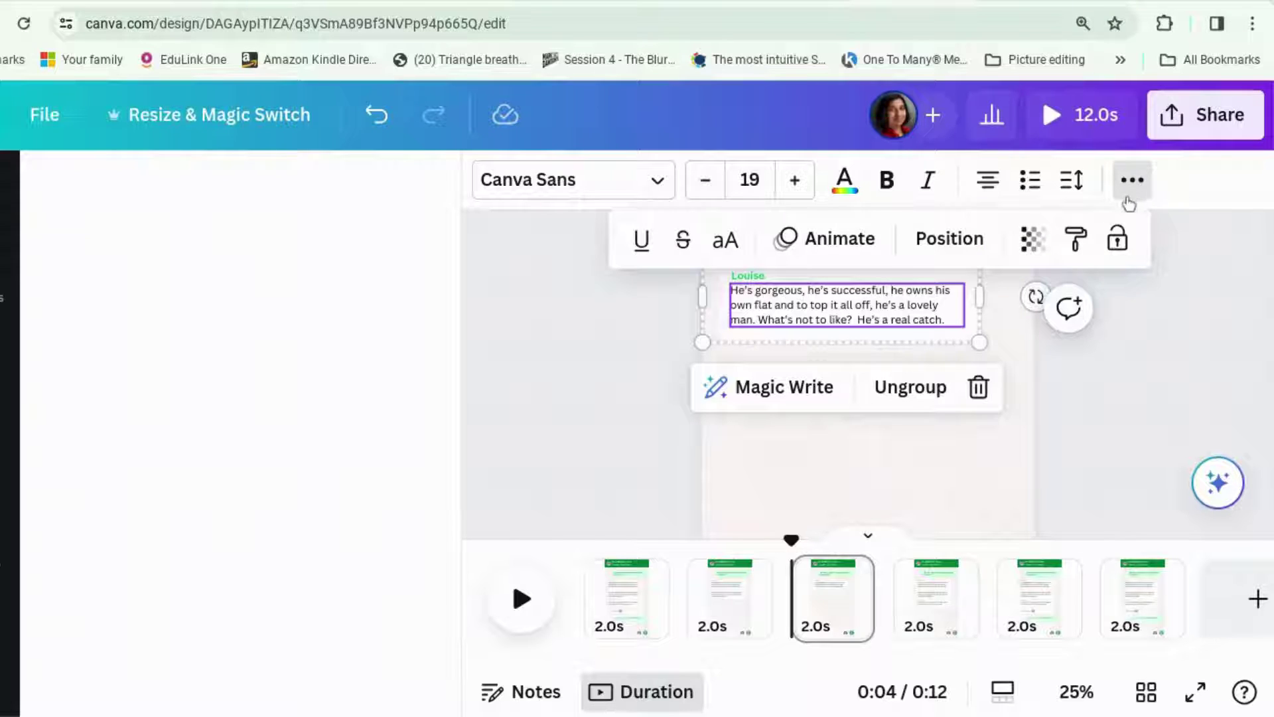
pyautogui.click(809, 248)
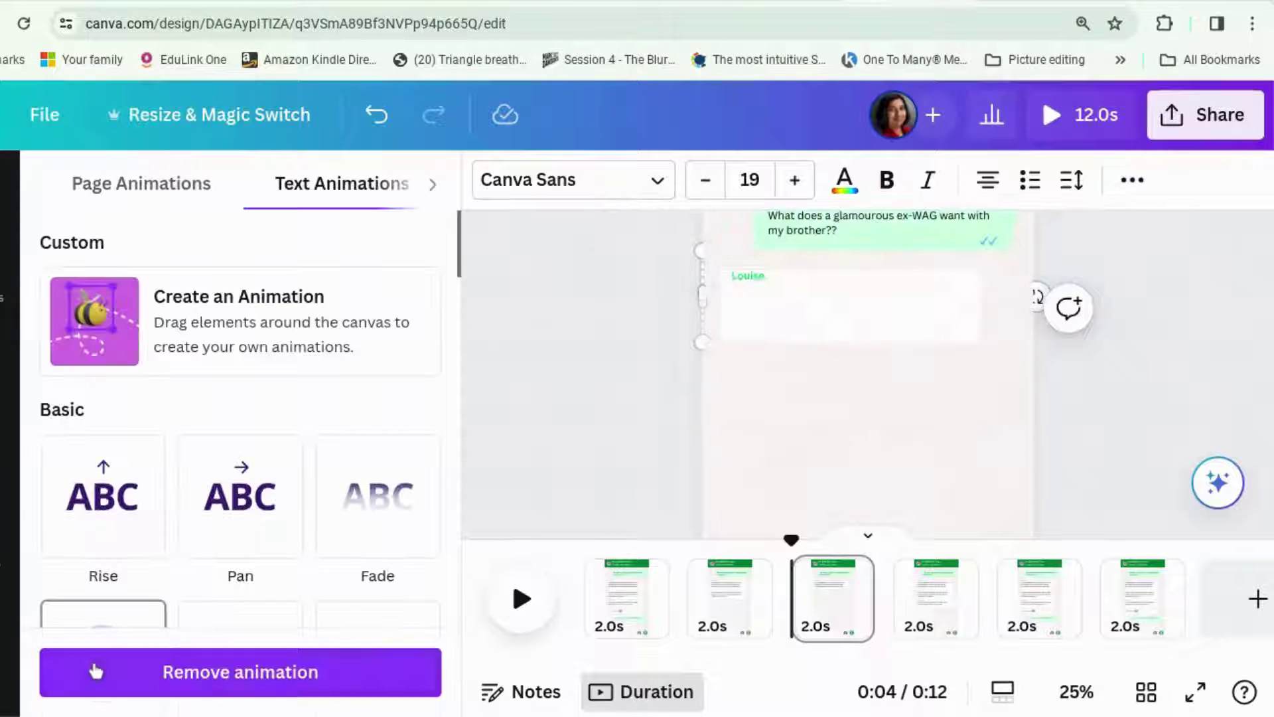
pyautogui.scroll(-5, 94, 671)
pyautogui.click(159, 483)
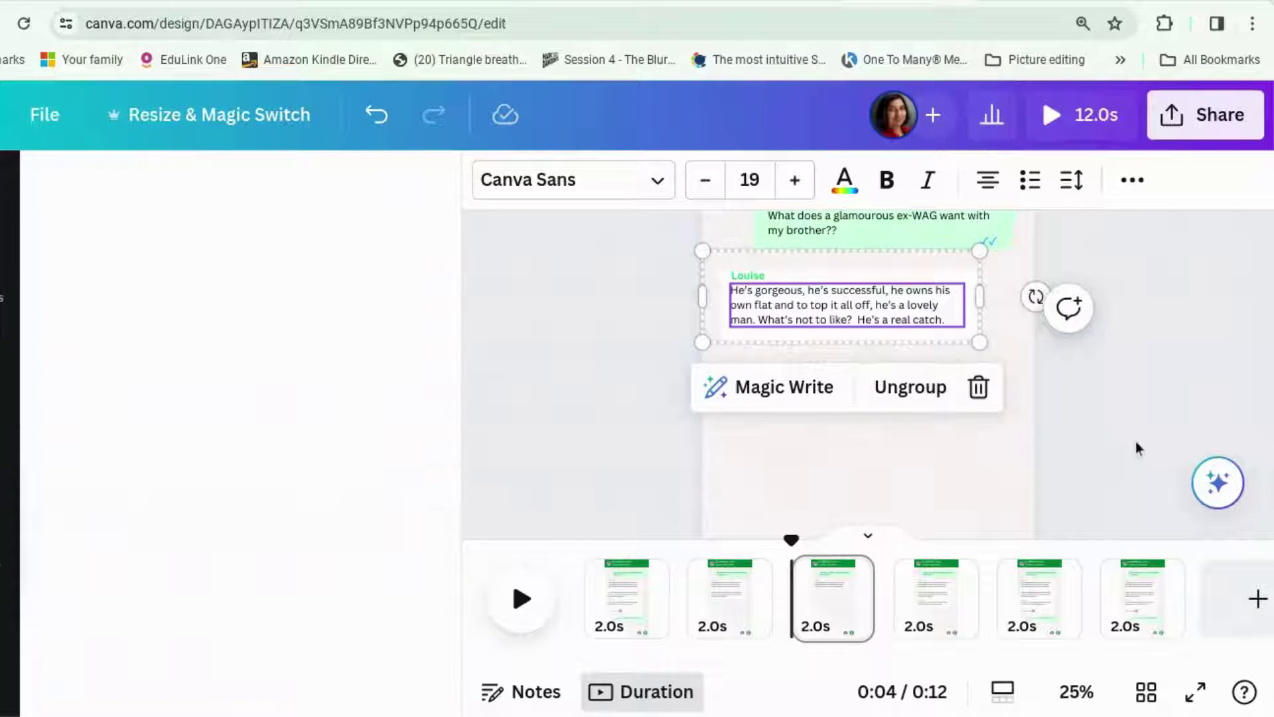
# Move the third page, which ends with the "He's gorgeous" message, ahead of the second page and duplicate it there
pyautogui.click(728, 614)
pyautogui.click(728, 614)
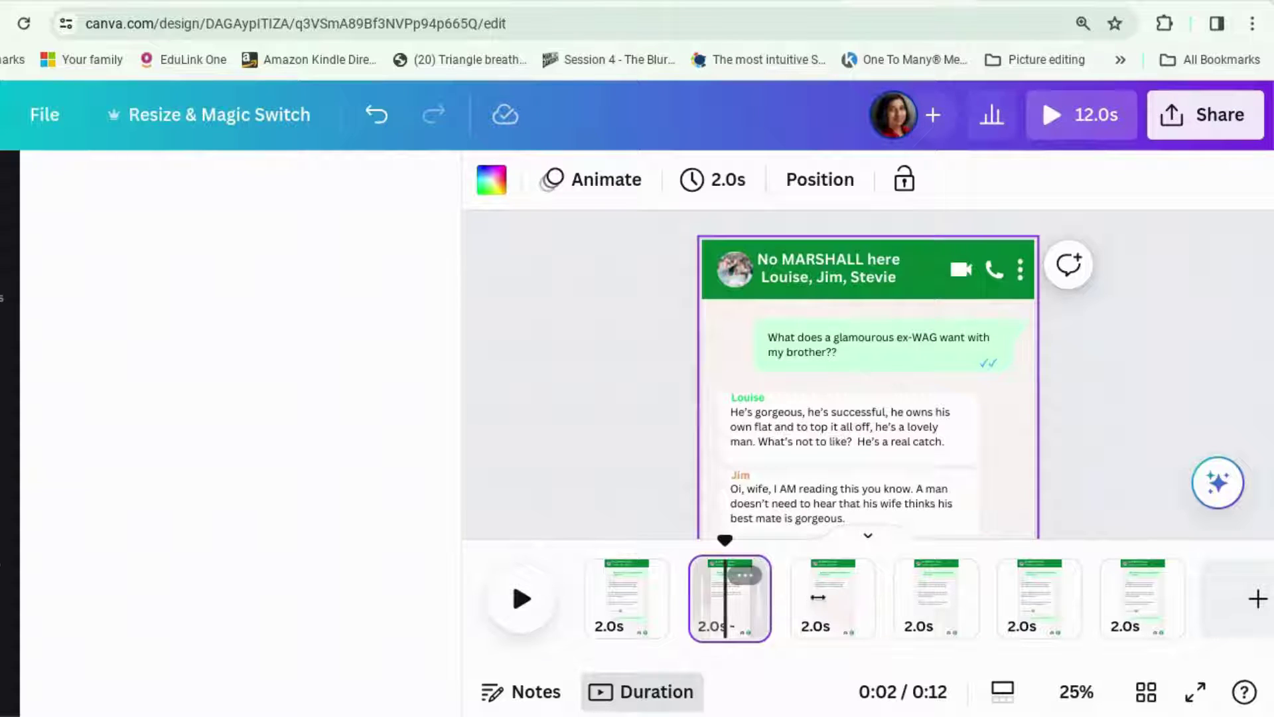
pyautogui.moveTo(839, 609); pyautogui.dragTo(757, 590)
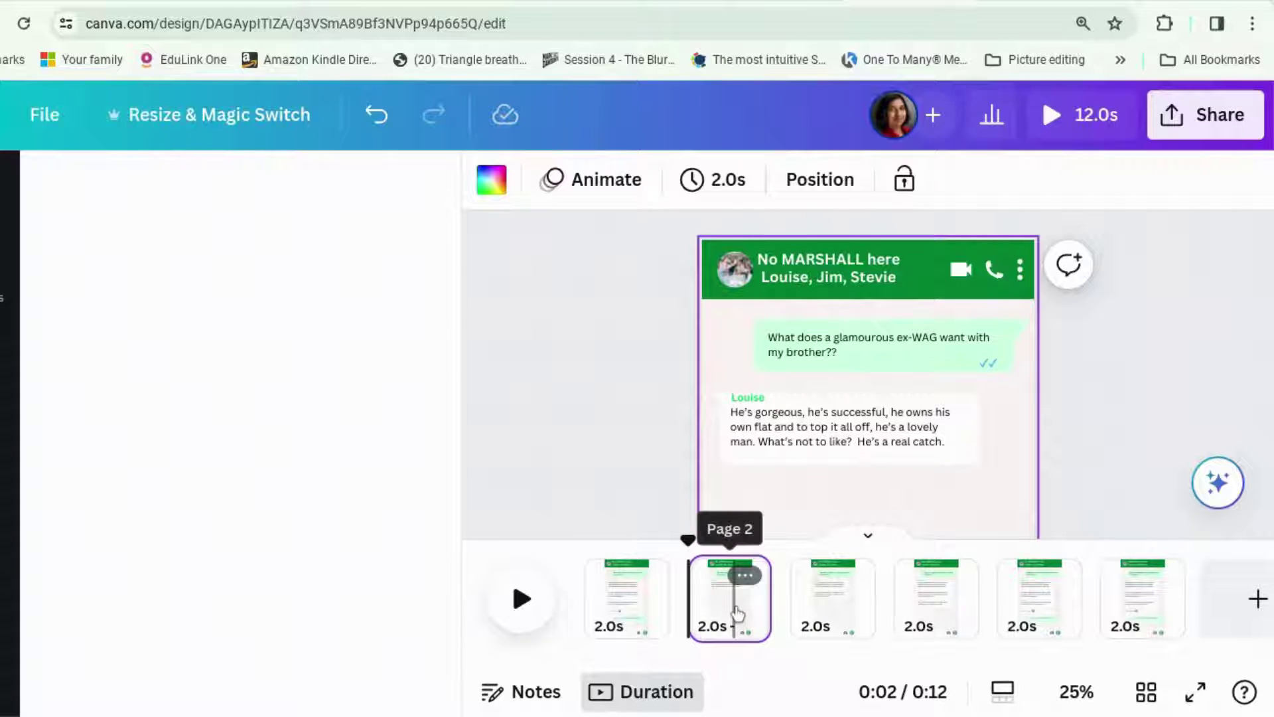
pyautogui.hotkey('ctrl', 'd')
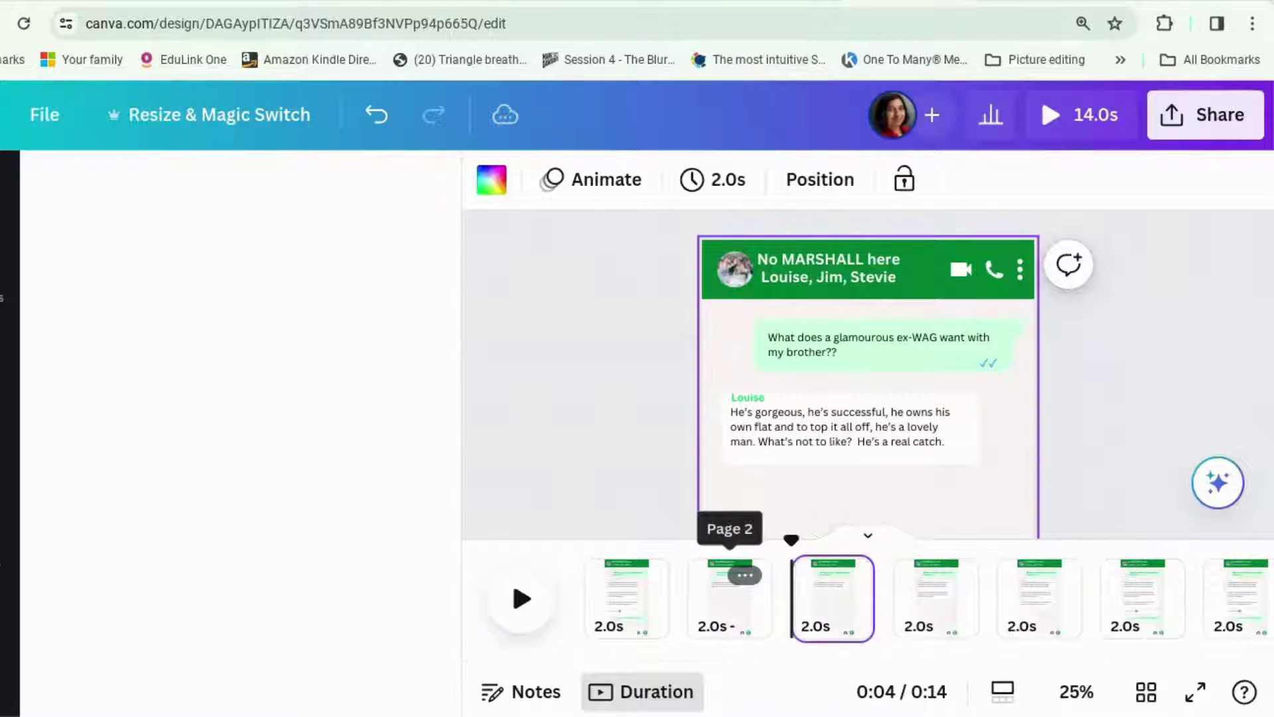
pyautogui.click(731, 598)
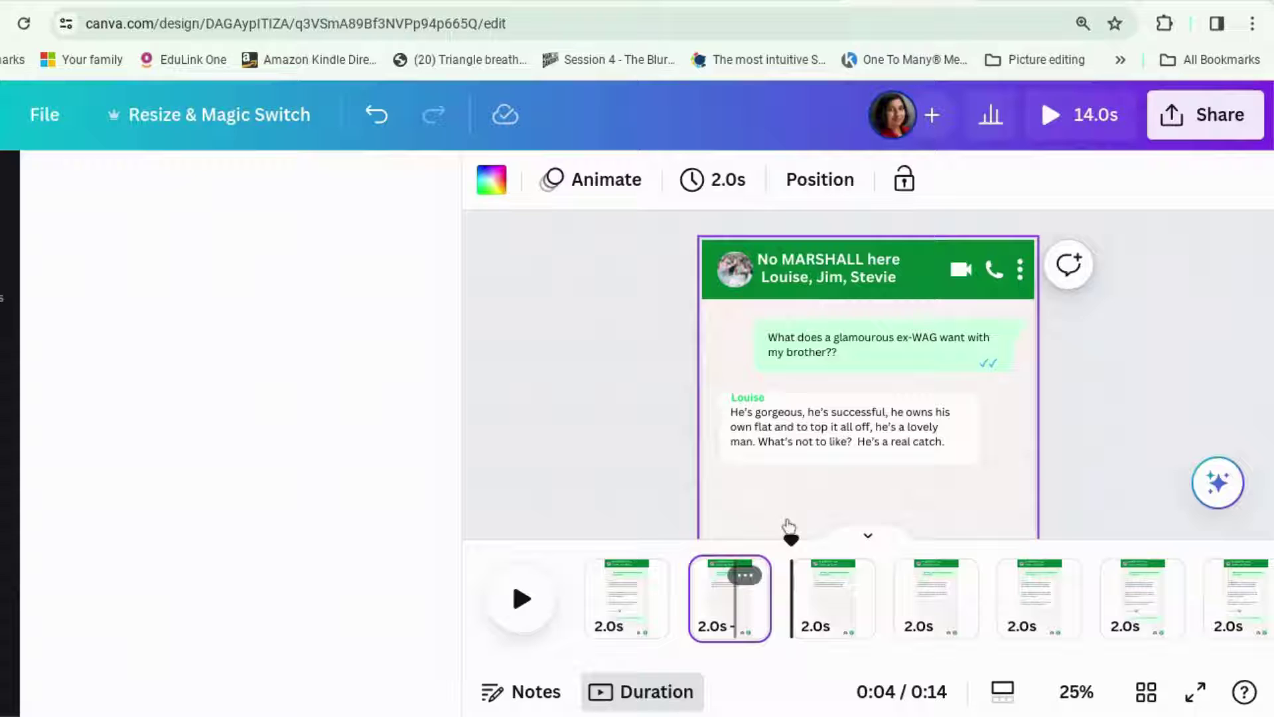
# Delete the "He's gorgeous, he's successful" message and its bubble from the second page, leaving only the opening message
pyautogui.click(880, 445)
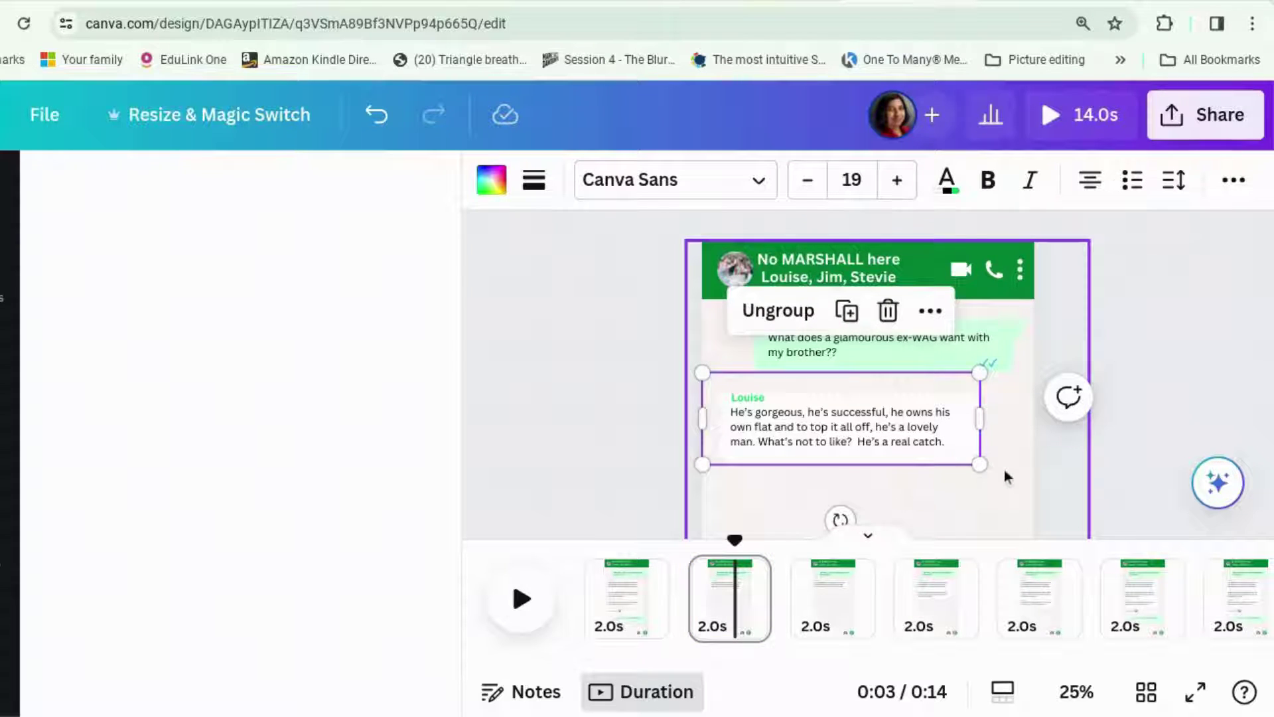
pyautogui.moveTo(1034, 488); pyautogui.dragTo(703, 389)
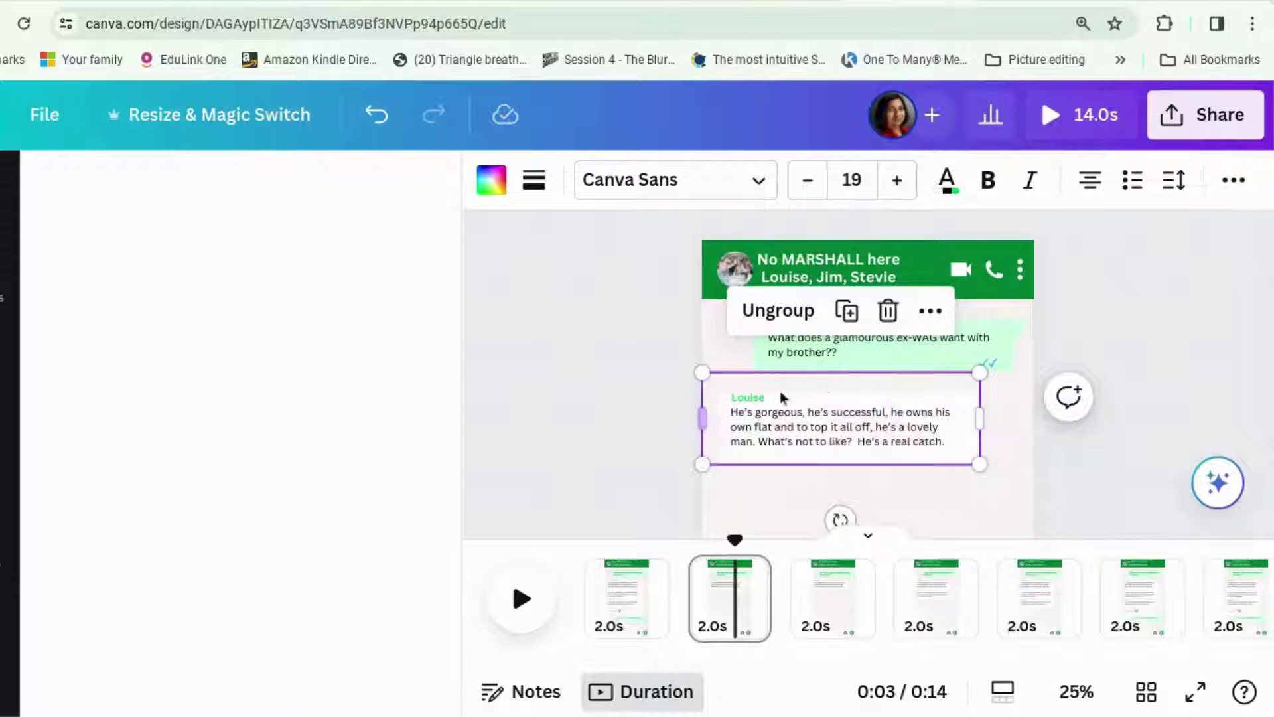
pyautogui.press('Delete')
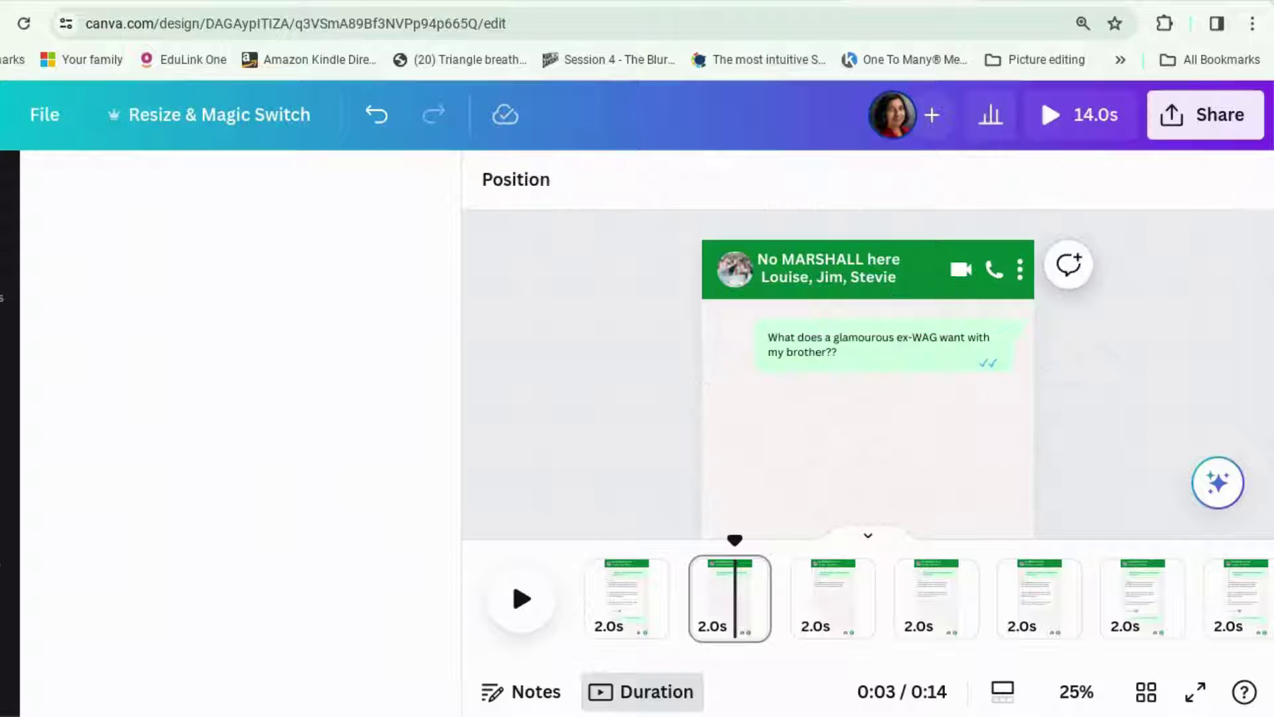
# Apply the Pop text animation, on enter, to the message "What does a glamourous ex-WAG want with my brother??" on the second page
pyautogui.click(933, 364)
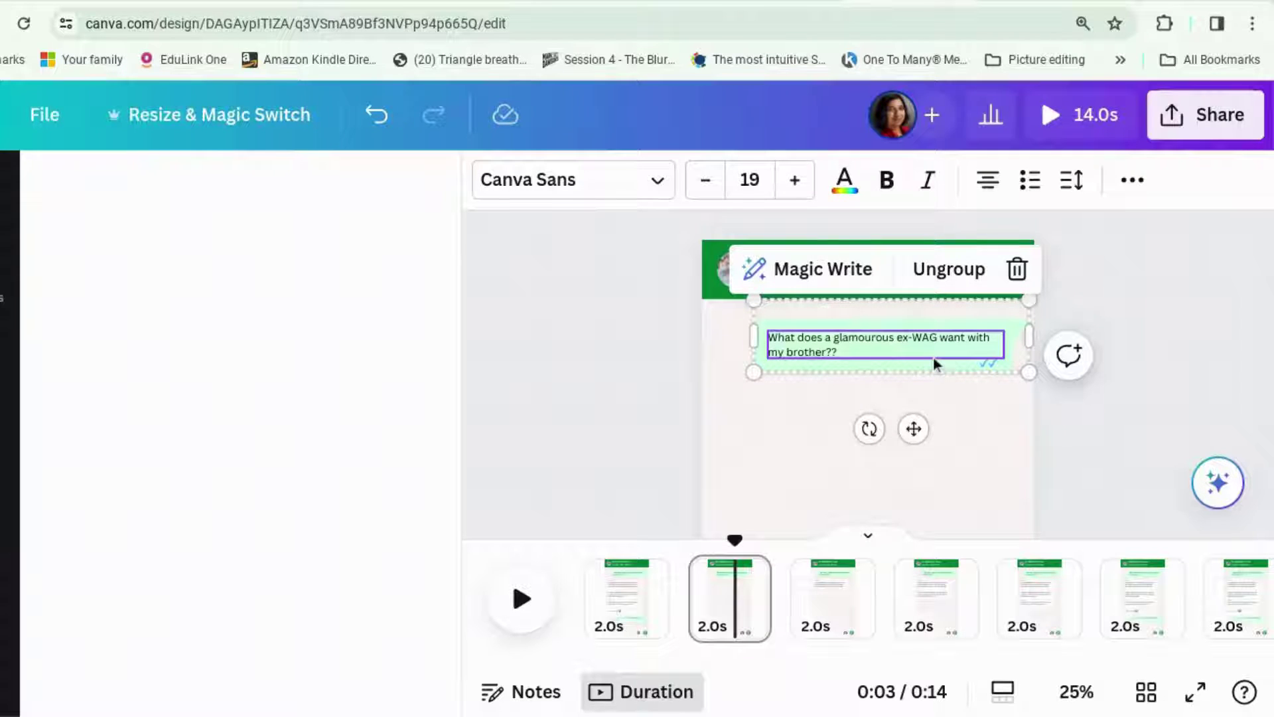
pyautogui.click(1138, 187)
pyautogui.click(823, 239)
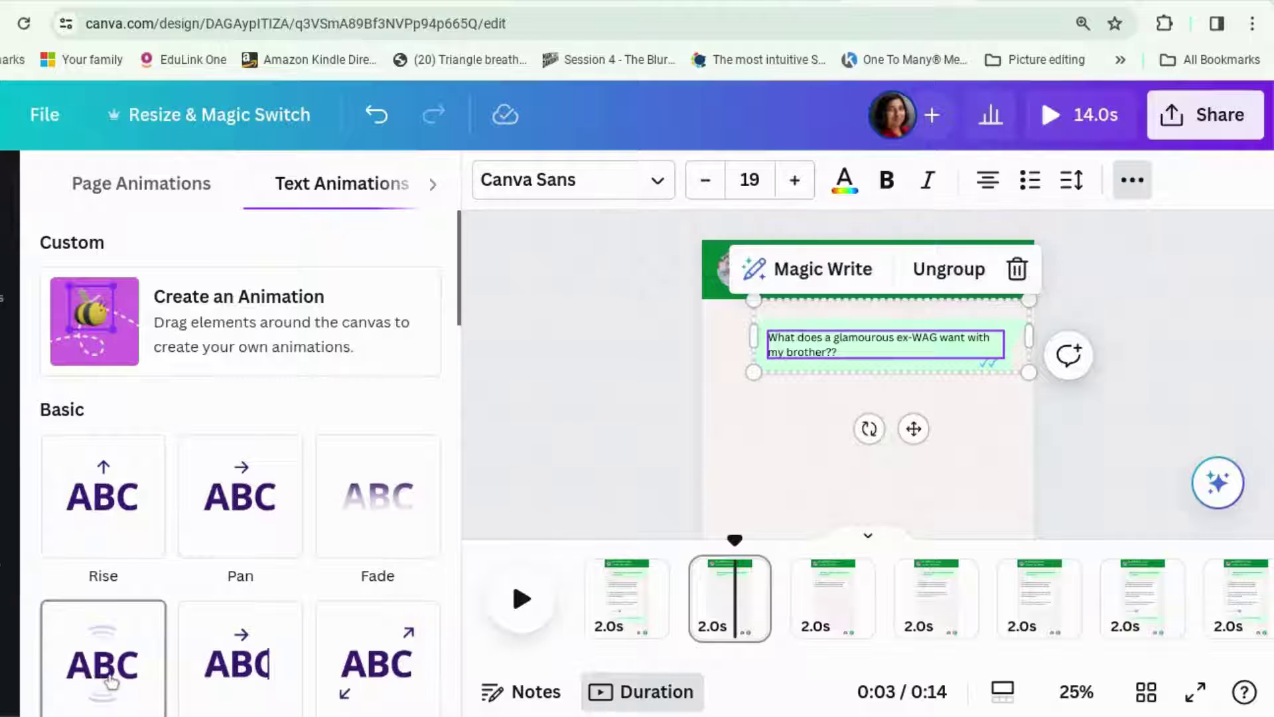
pyautogui.click(111, 681)
pyautogui.scroll(-5, 225, 588)
pyautogui.click(189, 350)
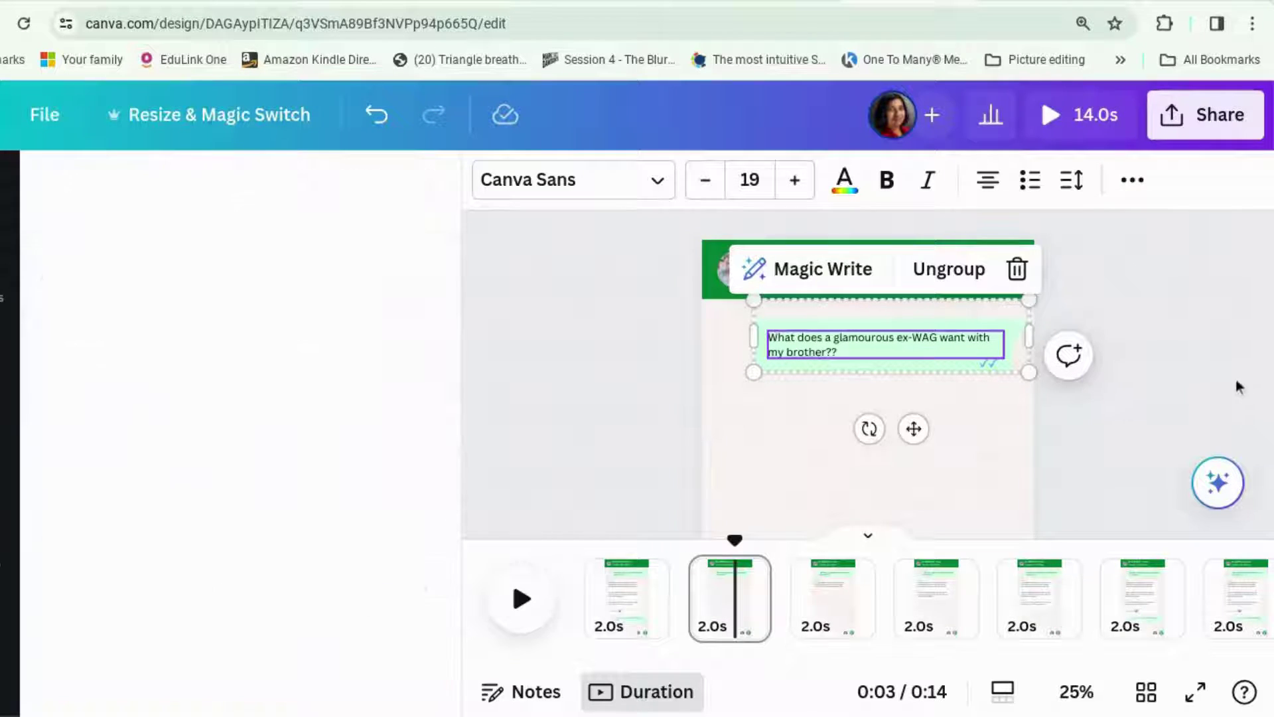
# Apply the Pop element animation, on enter, to the blue tick marks of the opening message
pyautogui.click(987, 365)
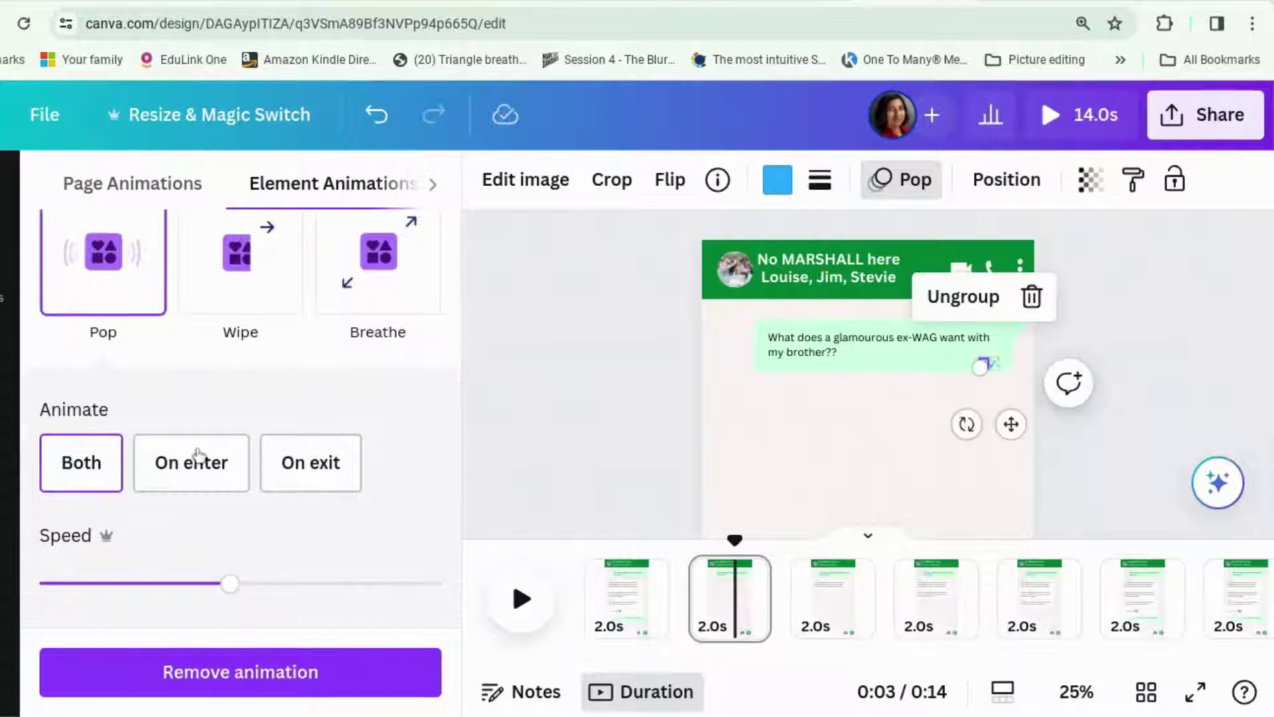
pyautogui.click(191, 462)
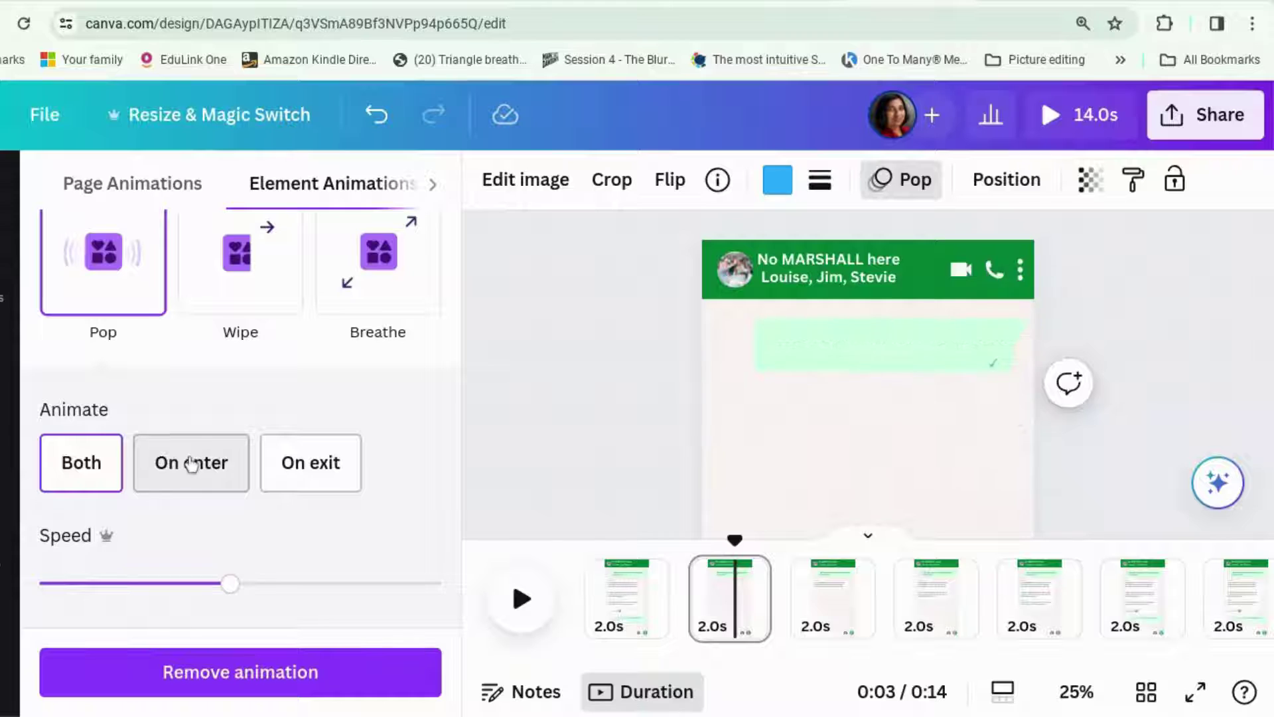
pyautogui.click(574, 452)
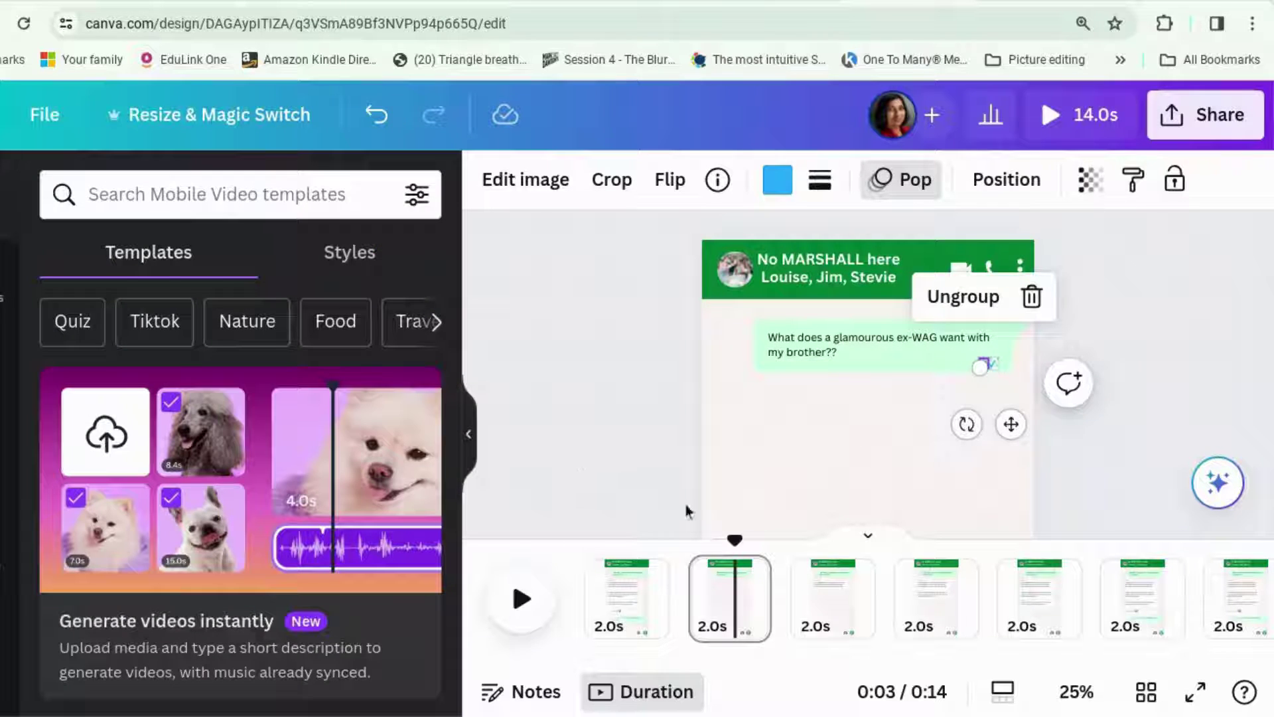
# Show the timing of the blue tick marks and trim their start so they appear partway through the second page
pyautogui.rightClick(982, 365)
pyautogui.click(805, 571)
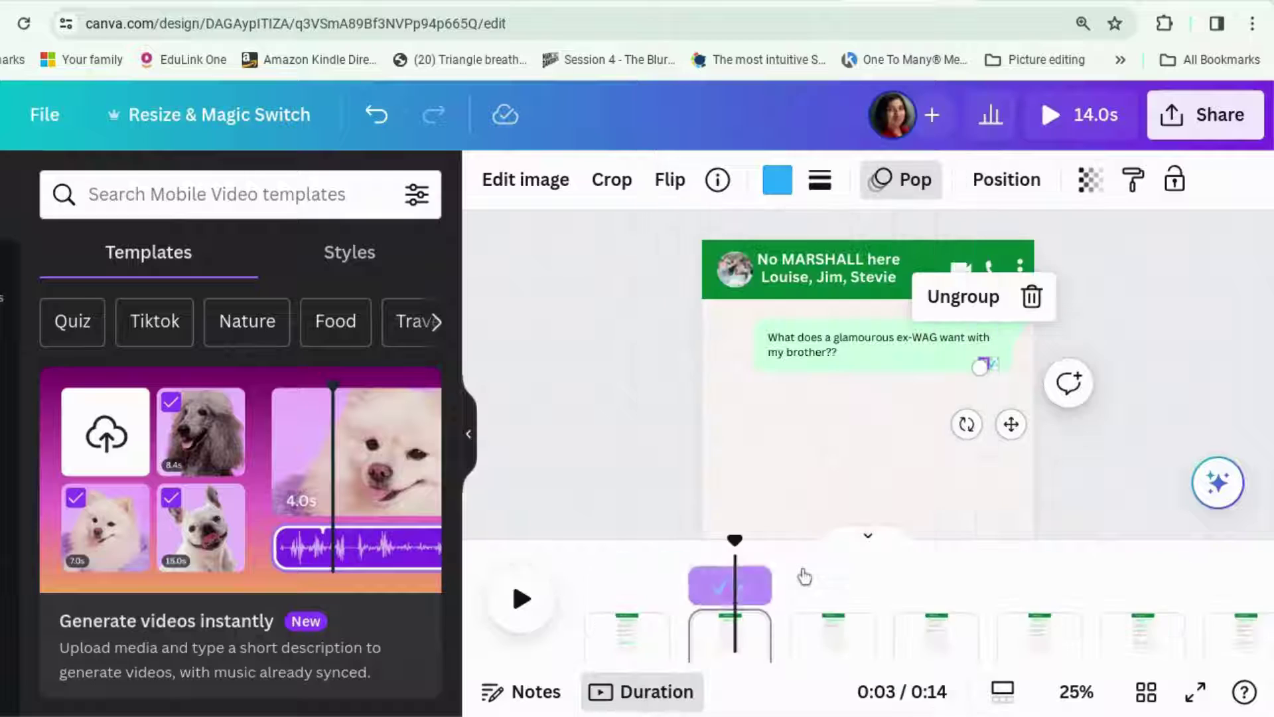
pyautogui.click(695, 563)
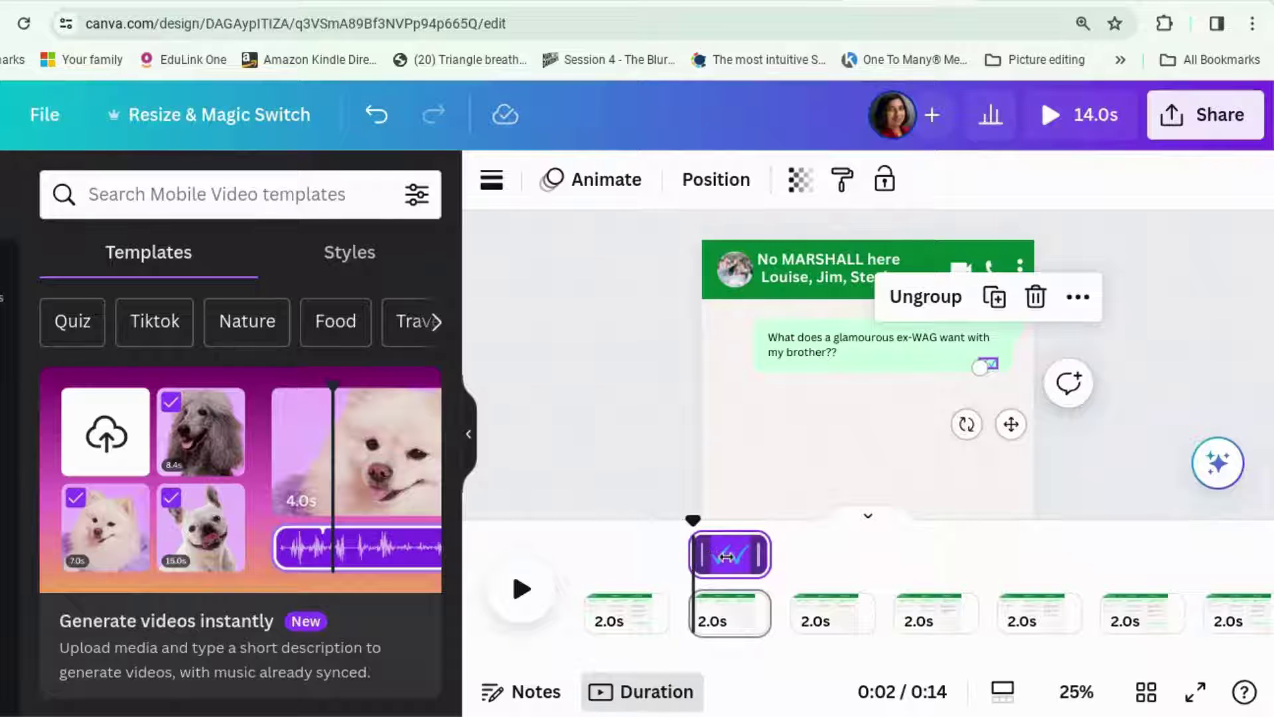
pyautogui.moveTo(726, 557); pyautogui.dragTo(723, 556)
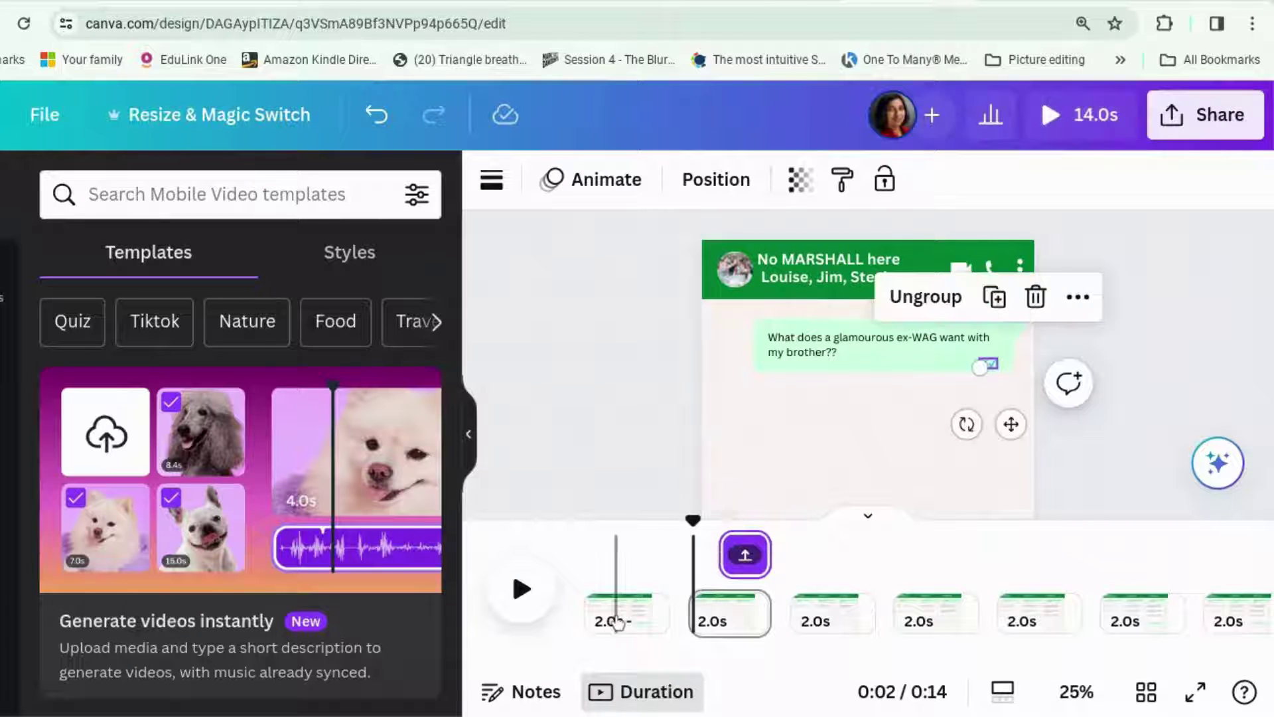
pyautogui.click(737, 598)
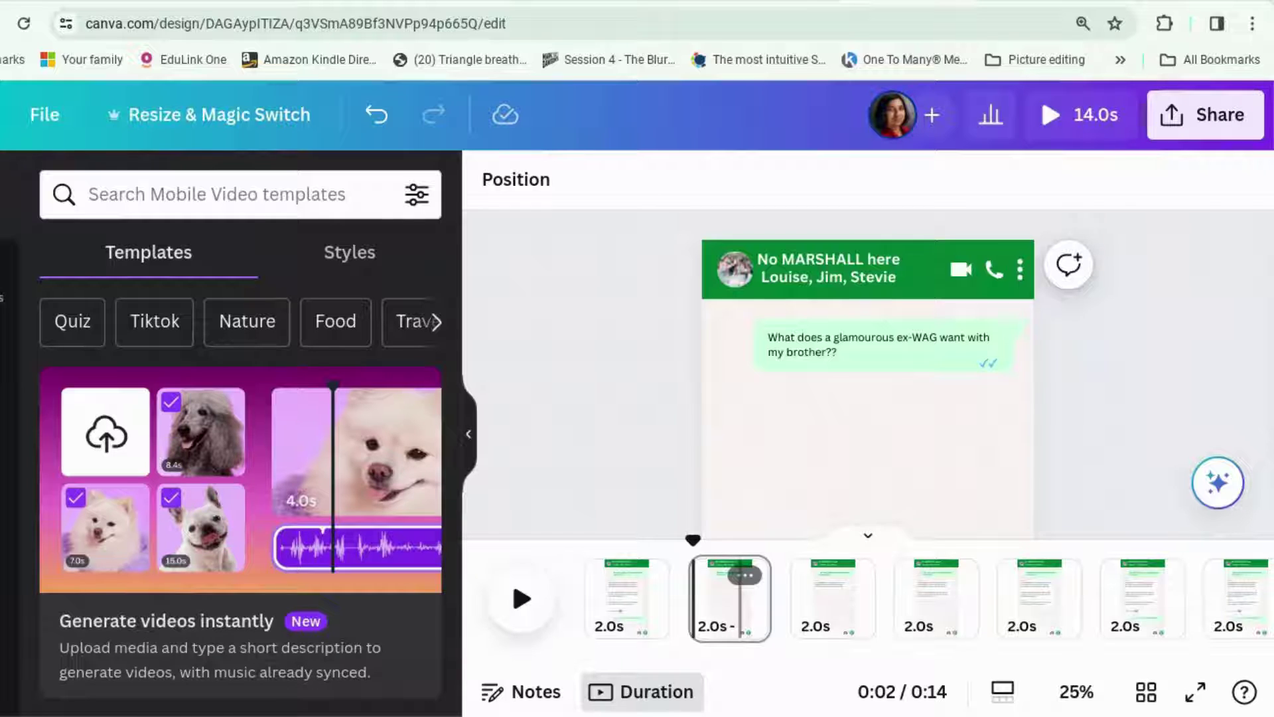
# Move the full-conversation first page to the end so the single-message page opens the video, and return the playhead to the start
pyautogui.moveTo(755, 608)
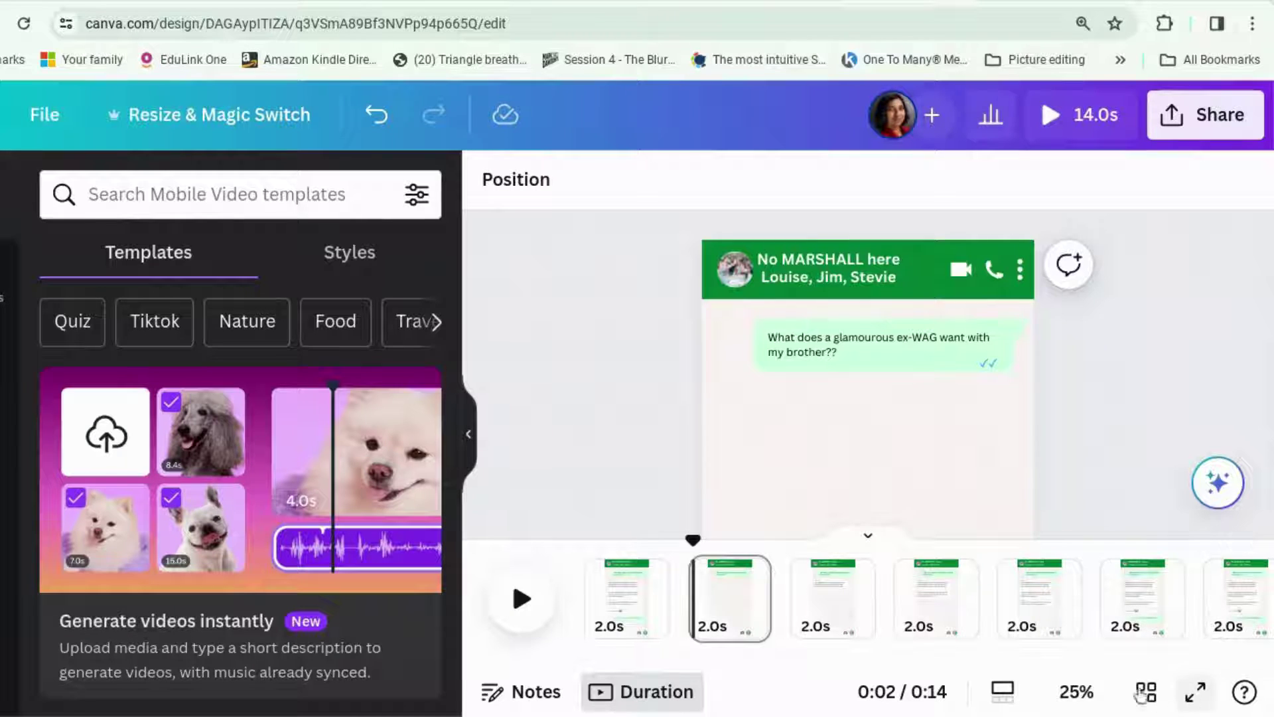
pyautogui.moveTo(651, 614); pyautogui.dragTo(1053, 620)
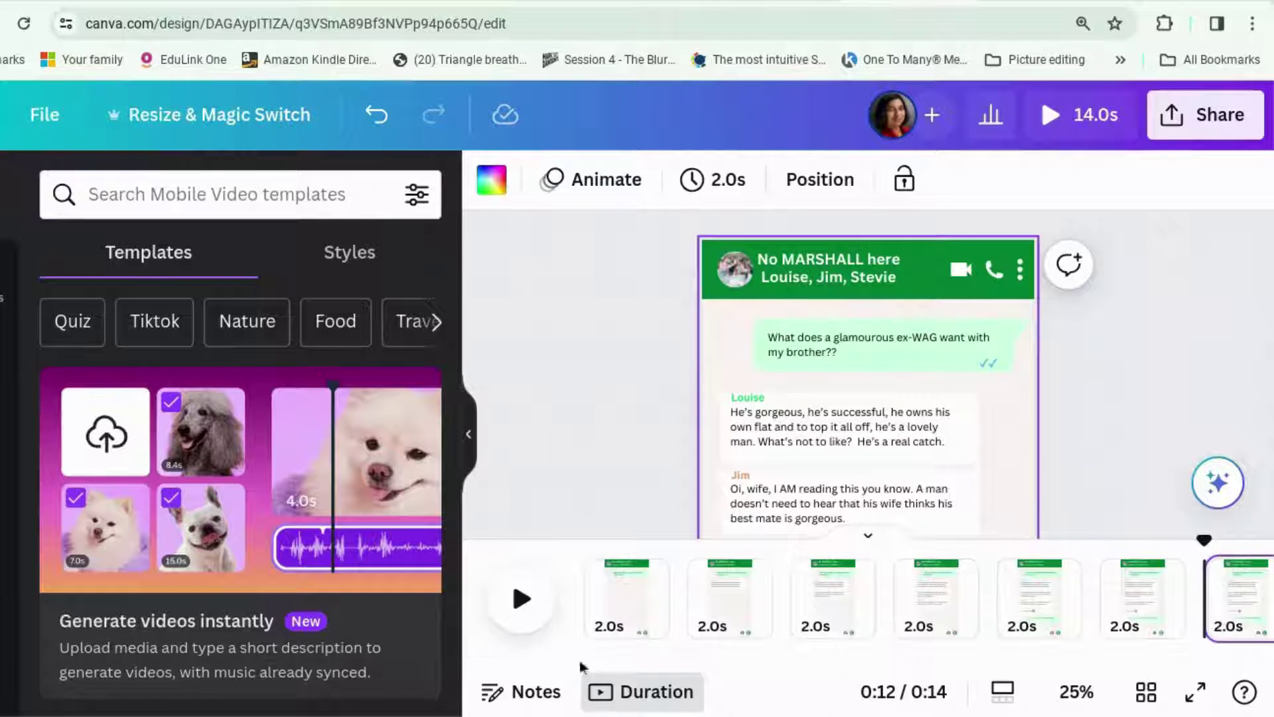
pyautogui.click(569, 627)
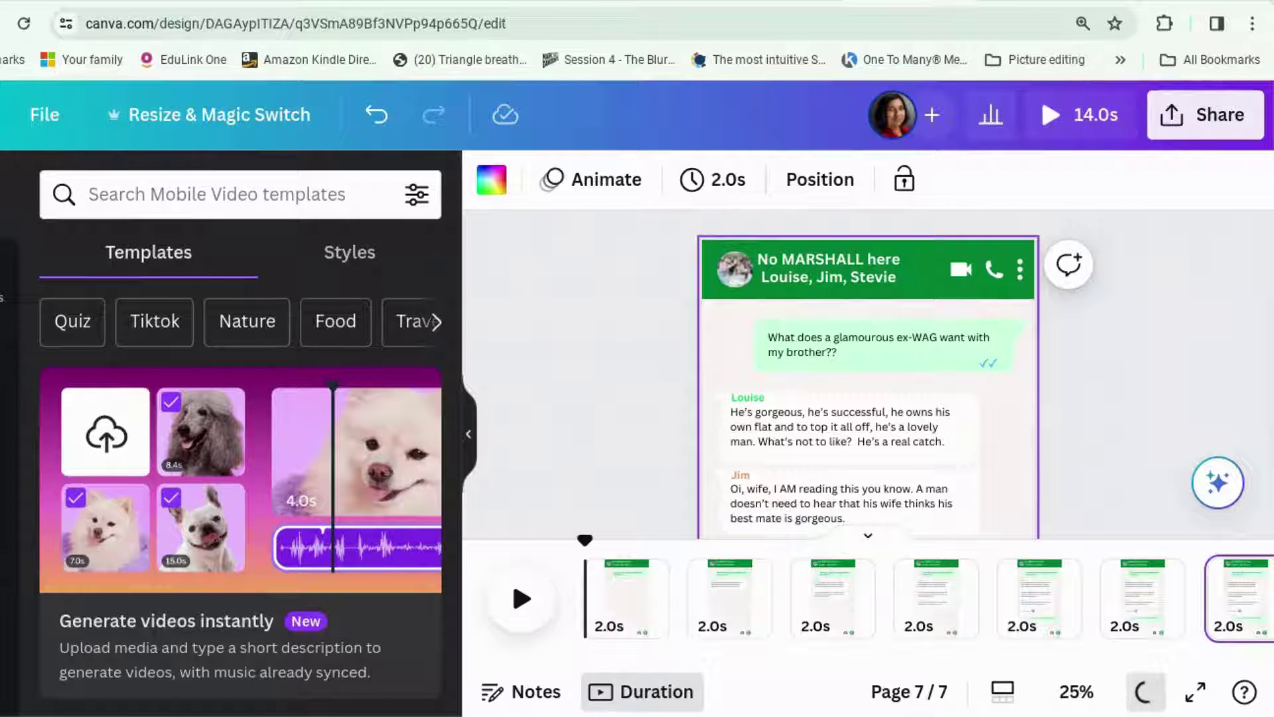
# Add a blank page after the last chat page using the page grid and open it for editing
pyautogui.click(1147, 692)
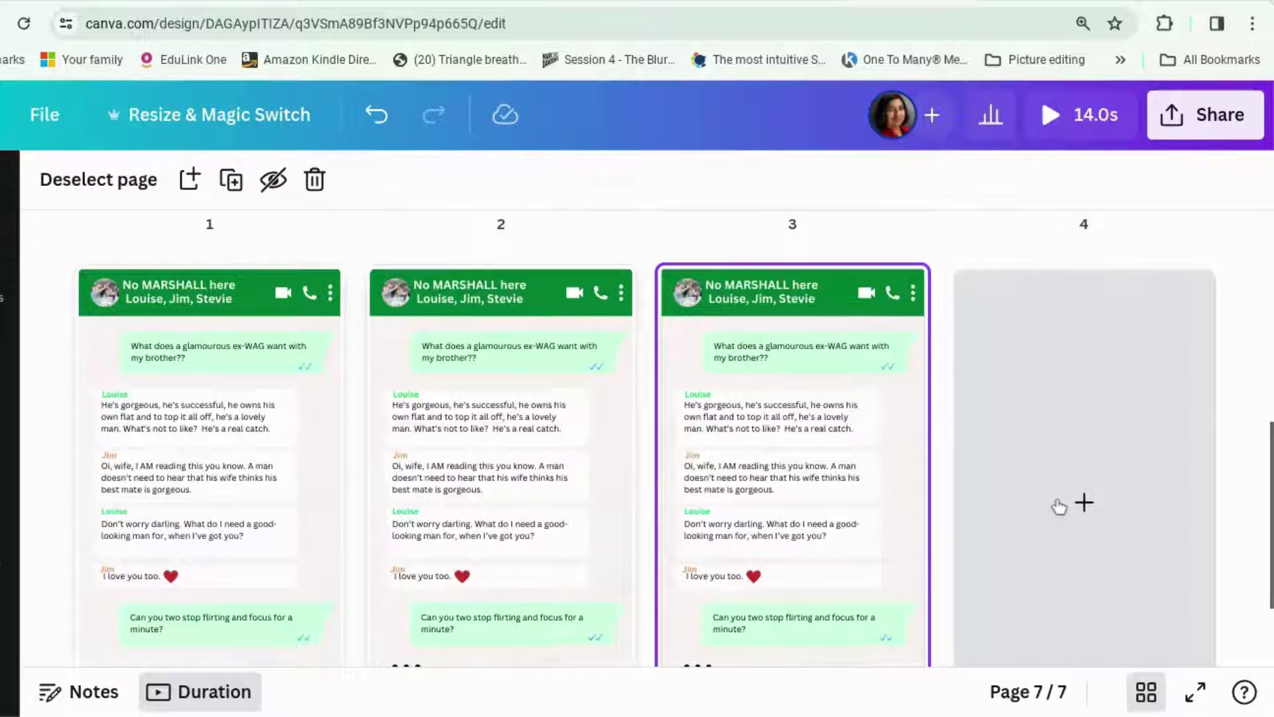
pyautogui.click(1060, 507)
pyautogui.scroll(-1, 1059, 507)
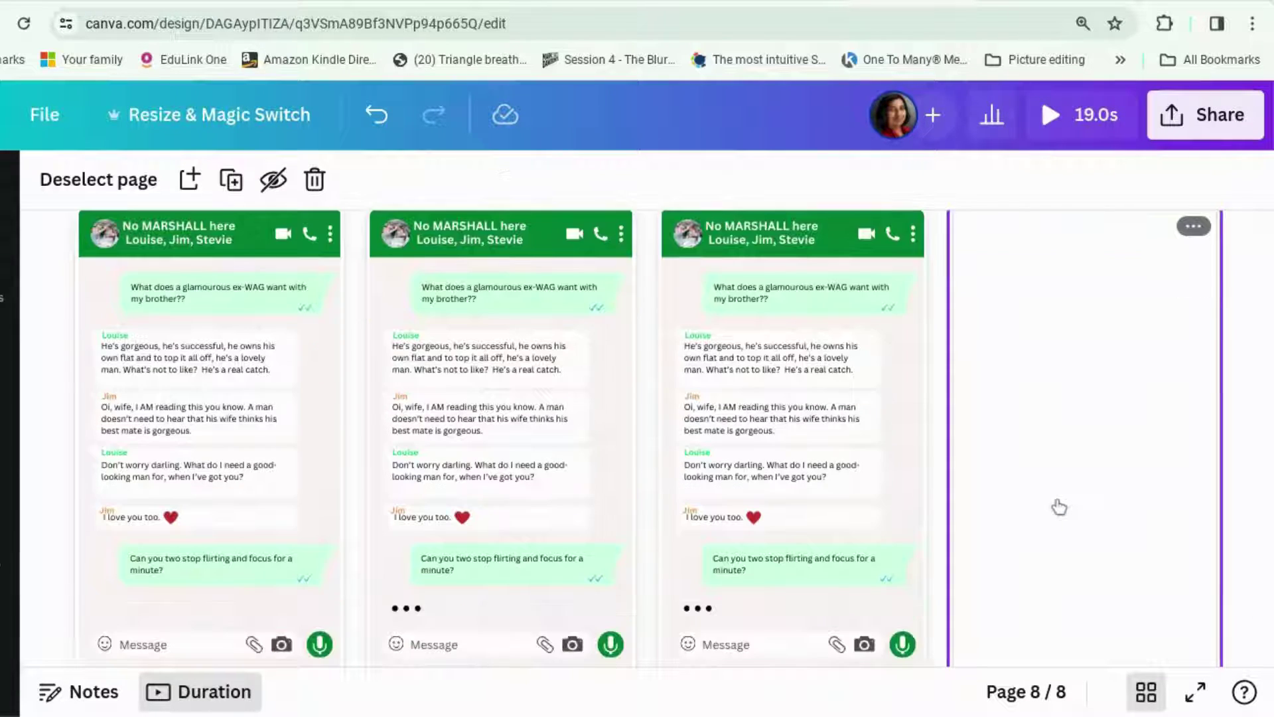
pyautogui.doubleClick(1059, 507)
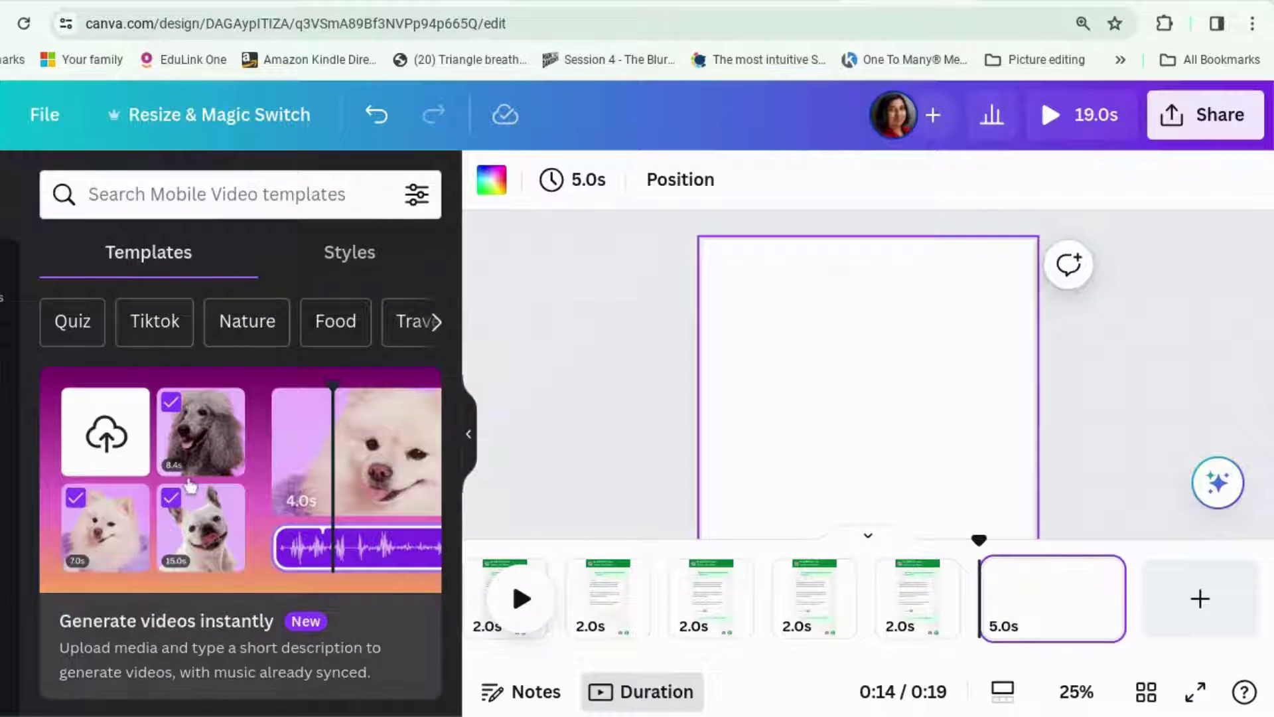
# Search the uploaded images for "girl on the run" and place the pink Girl on the Run book cover on the blank page
pyautogui.click(3, 292)
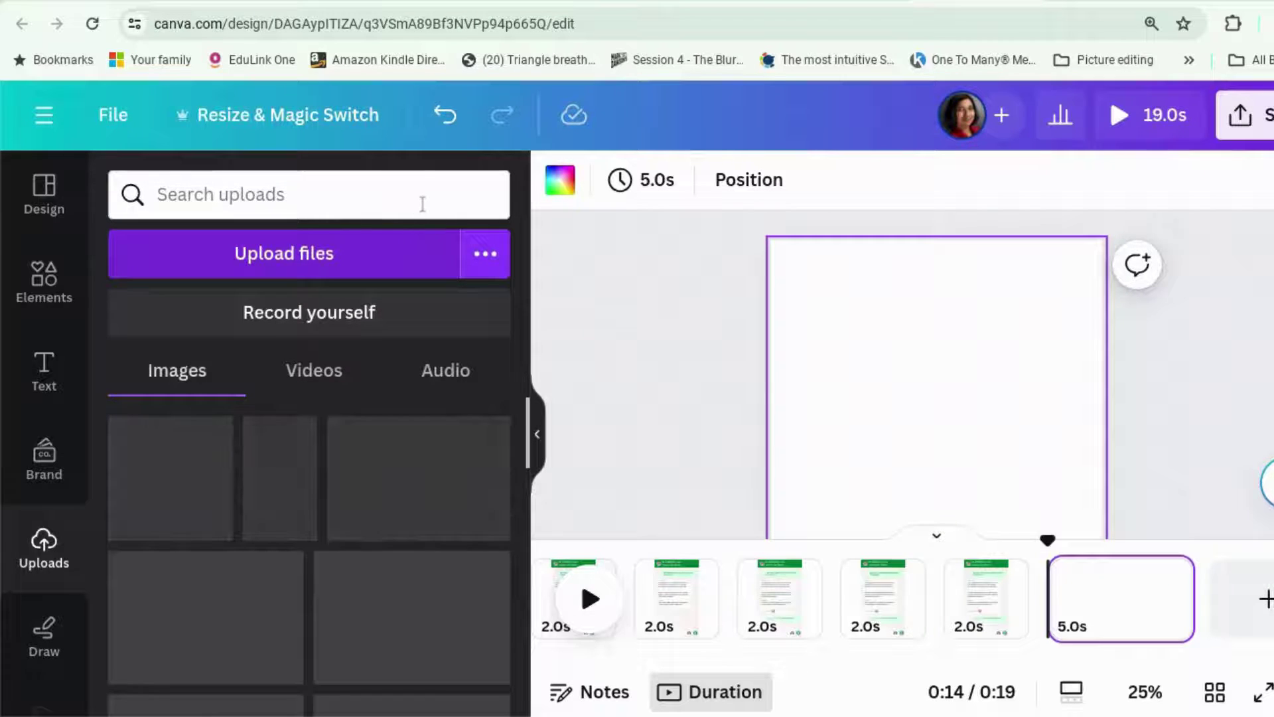
pyautogui.click(422, 204)
pyautogui.write('g')
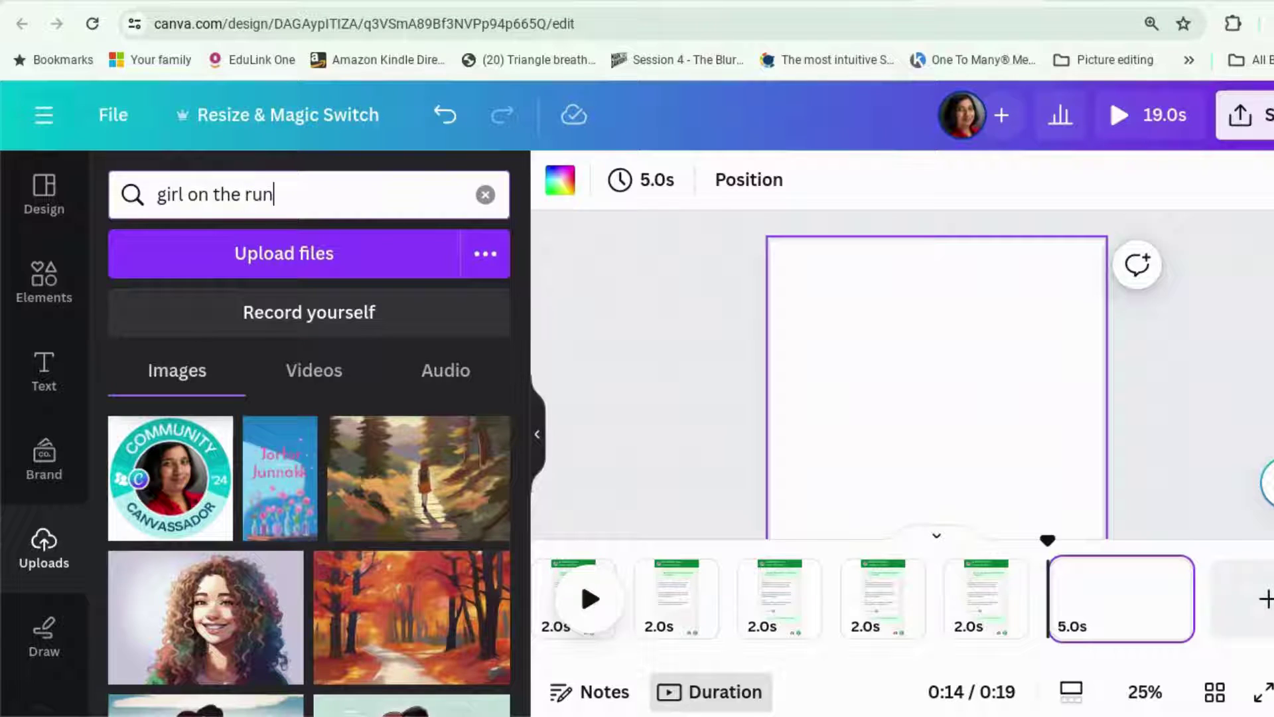
pyautogui.write('irl on the run')
pyautogui.press('Return')
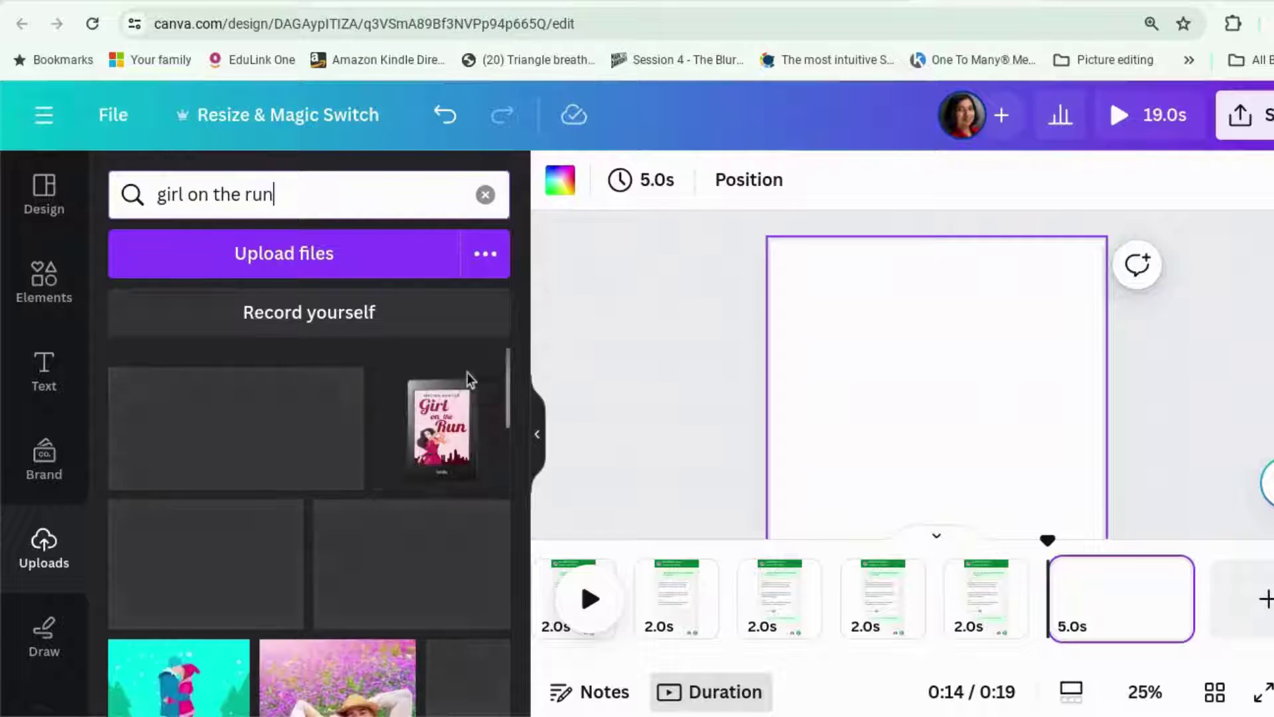
pyautogui.scroll(-5, 455, 478)
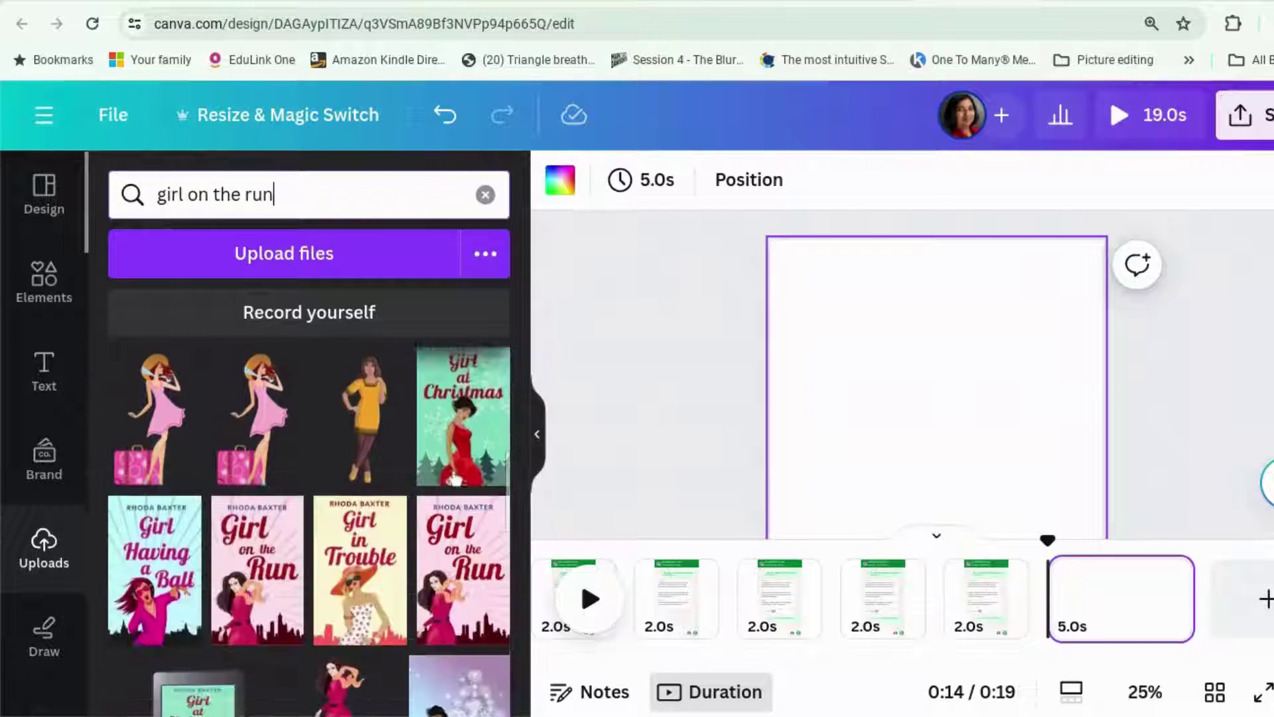
pyautogui.scroll(1, 310, 531)
pyautogui.click(975, 419)
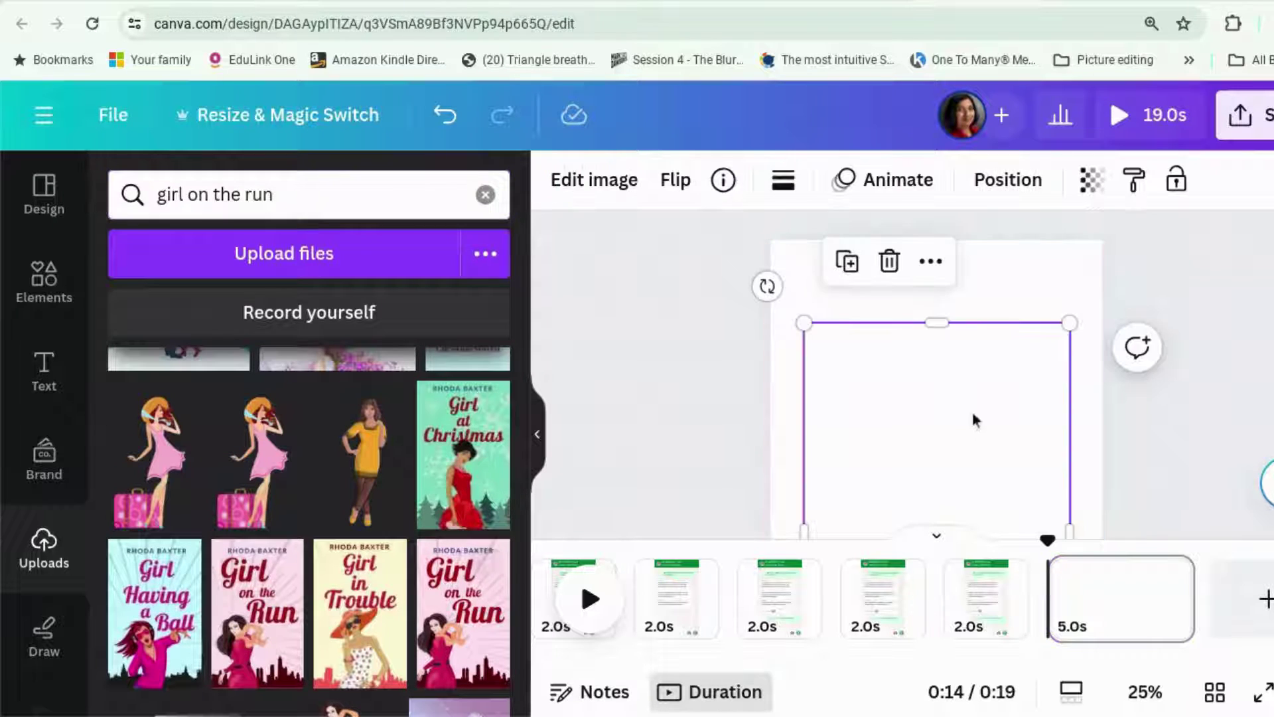
# Scale the book cover down and centre it in the upper part of the page, leaving space below
pyautogui.scroll(-3, 996, 398)
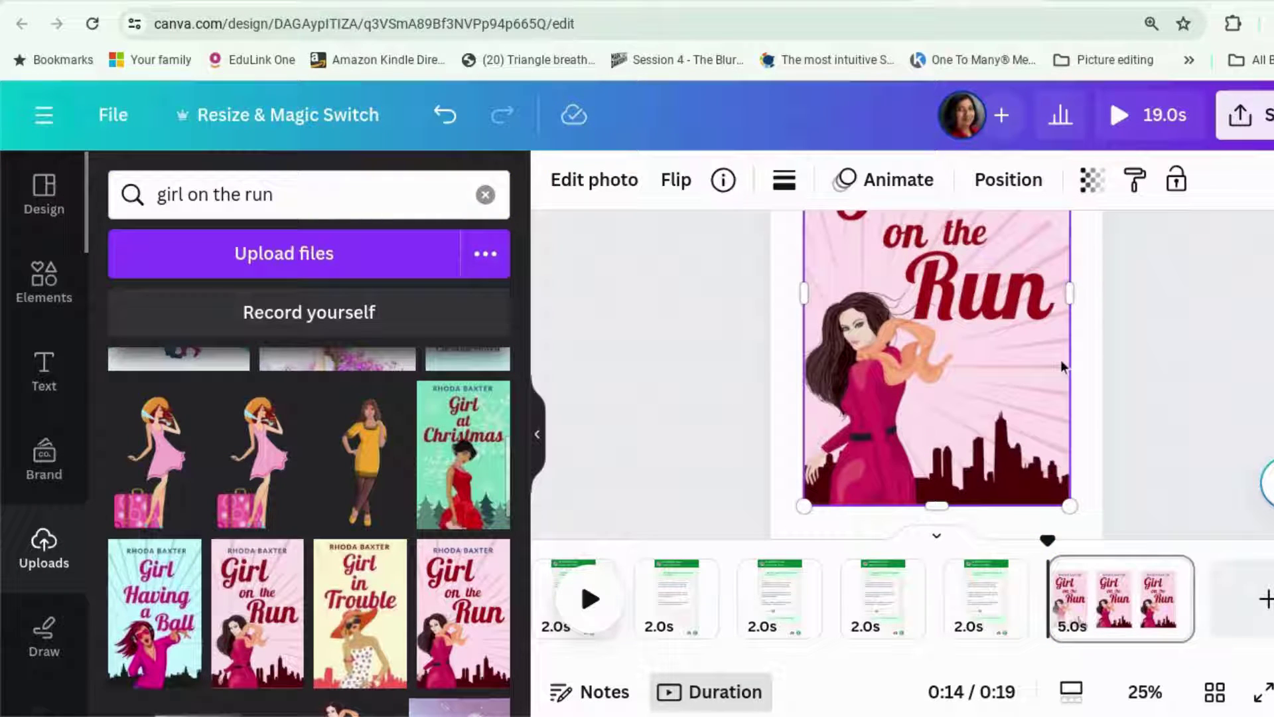
pyautogui.scroll(3, 1062, 367)
pyautogui.moveTo(1069, 265); pyautogui.dragTo(1015, 362)
pyautogui.moveTo(947, 451); pyautogui.dragTo(988, 372)
pyautogui.click(1098, 468)
pyautogui.scroll(-4, 1100, 469)
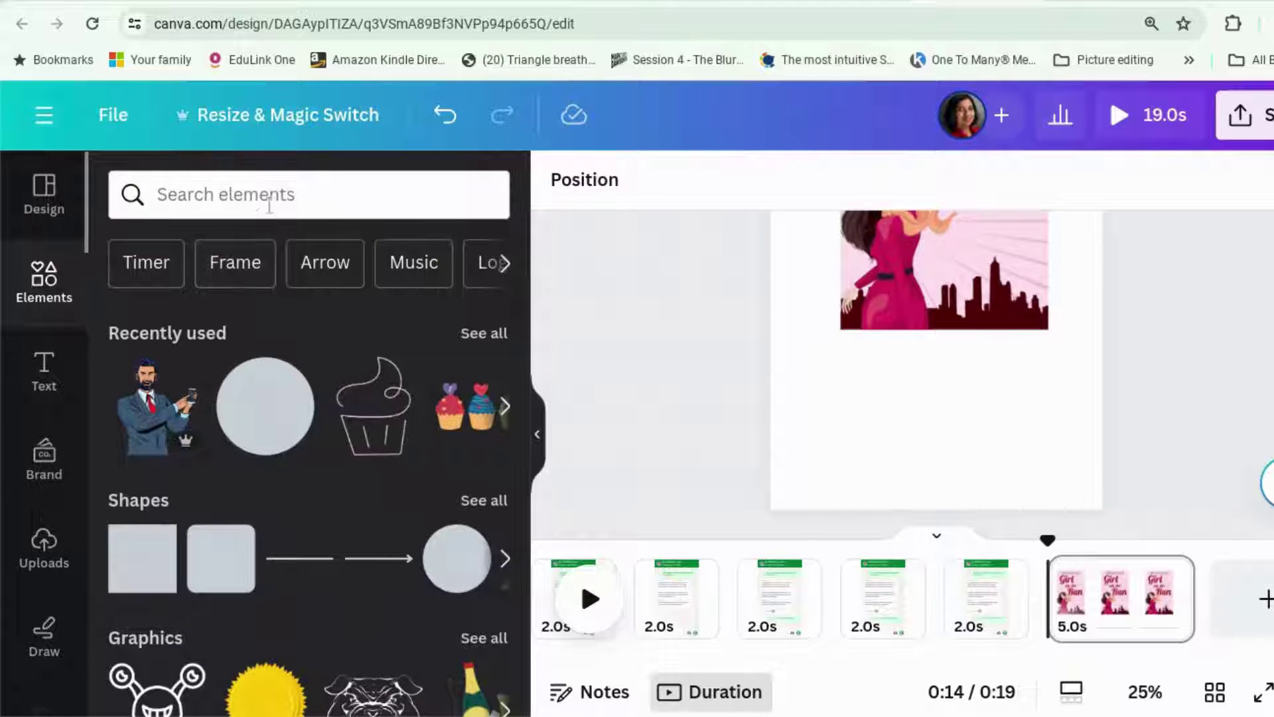
# Search the elements library for "button" and show all matching graphics
pyautogui.click(267, 196)
pyautogui.write('but')
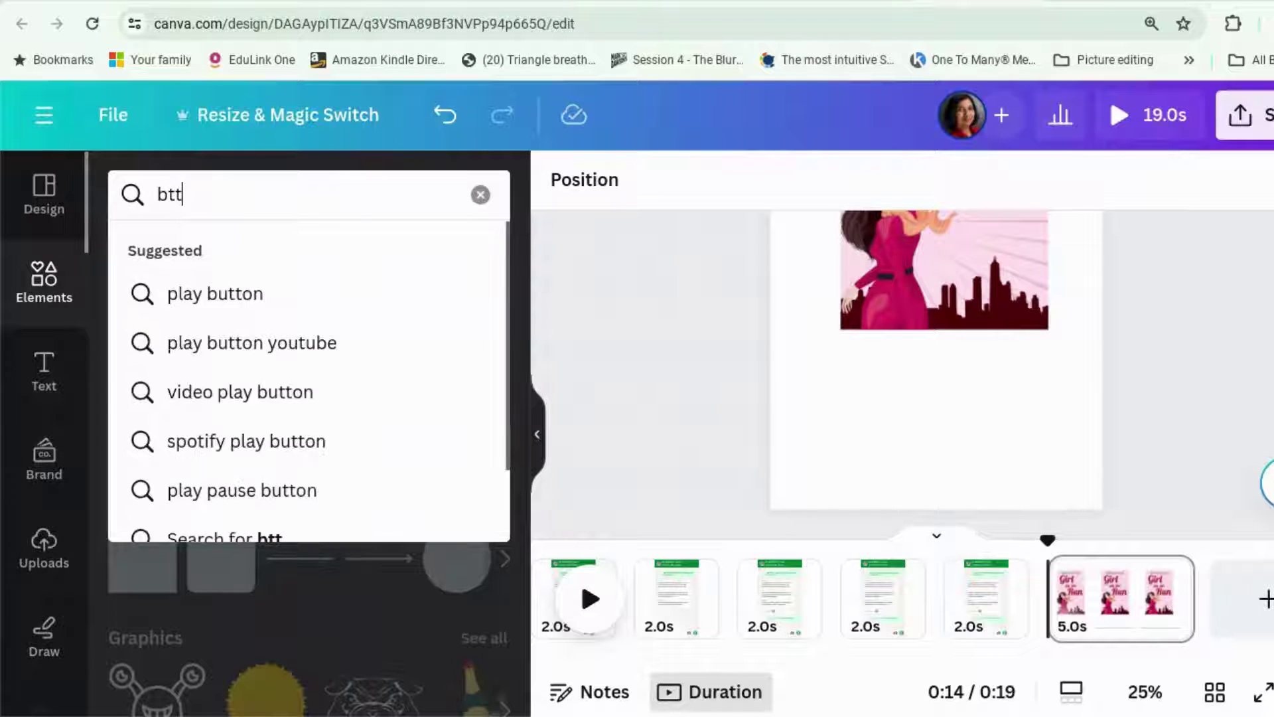
pyautogui.press('BackSpace')
pyautogui.press('BackSpace')
pyautogui.write('utton')
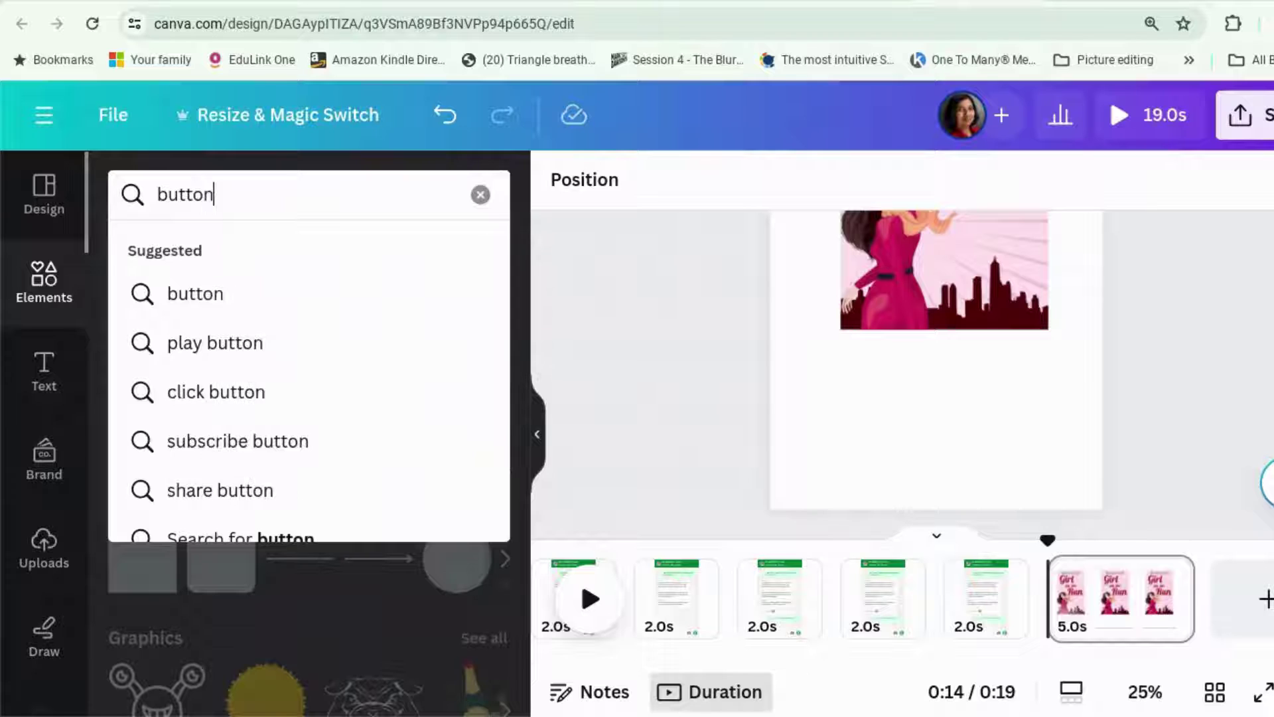
pyautogui.press('Return')
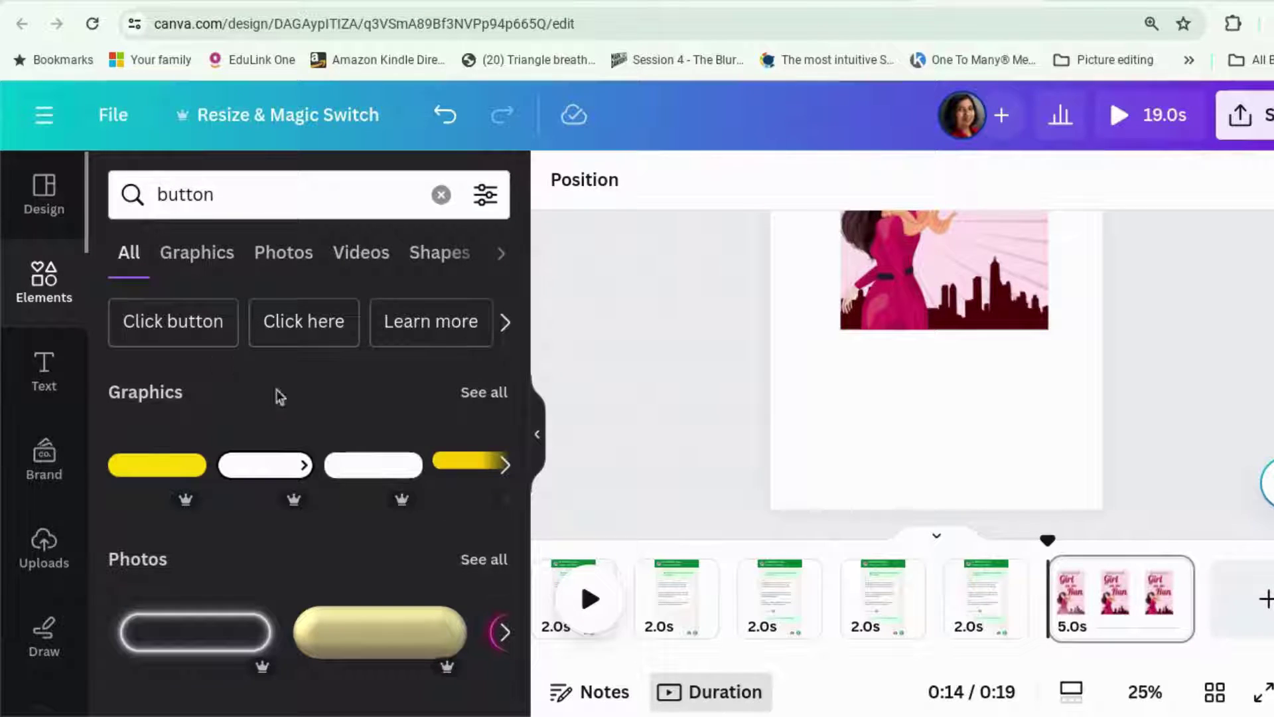
pyautogui.click(496, 406)
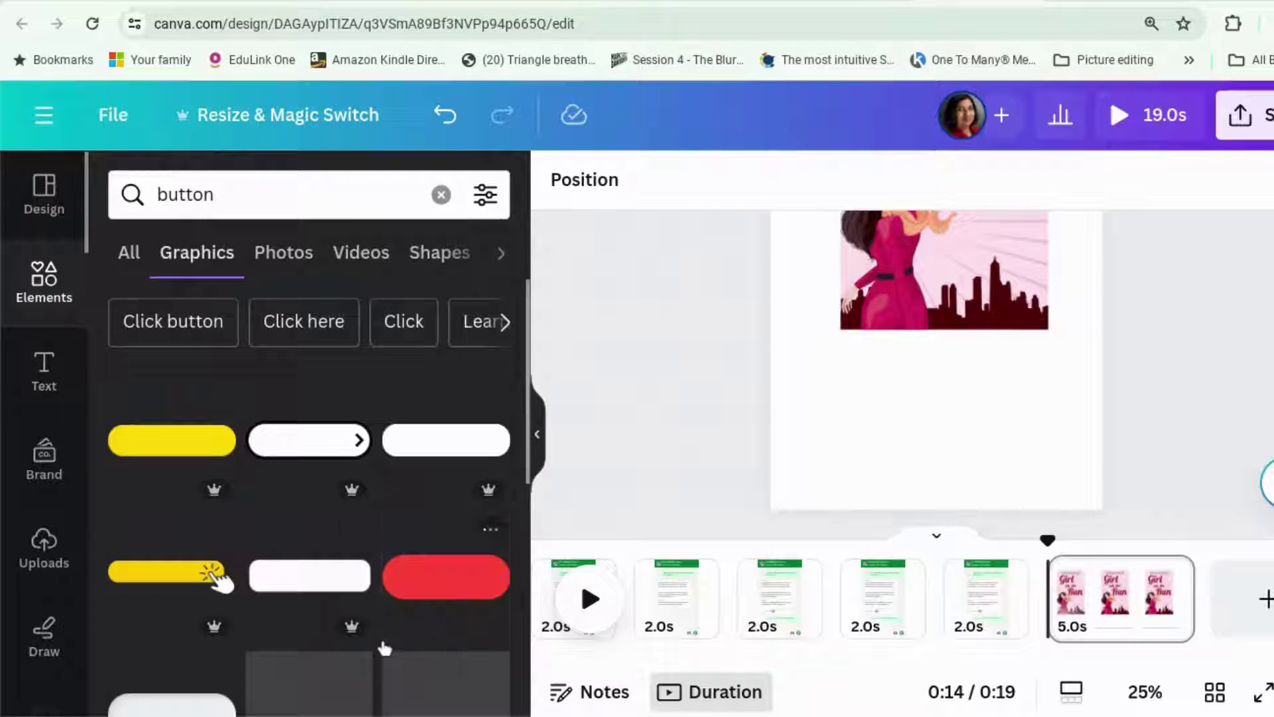
# Add the glossy purple rounded button graphic to the book cover page
pyautogui.scroll(-3, 385, 648)
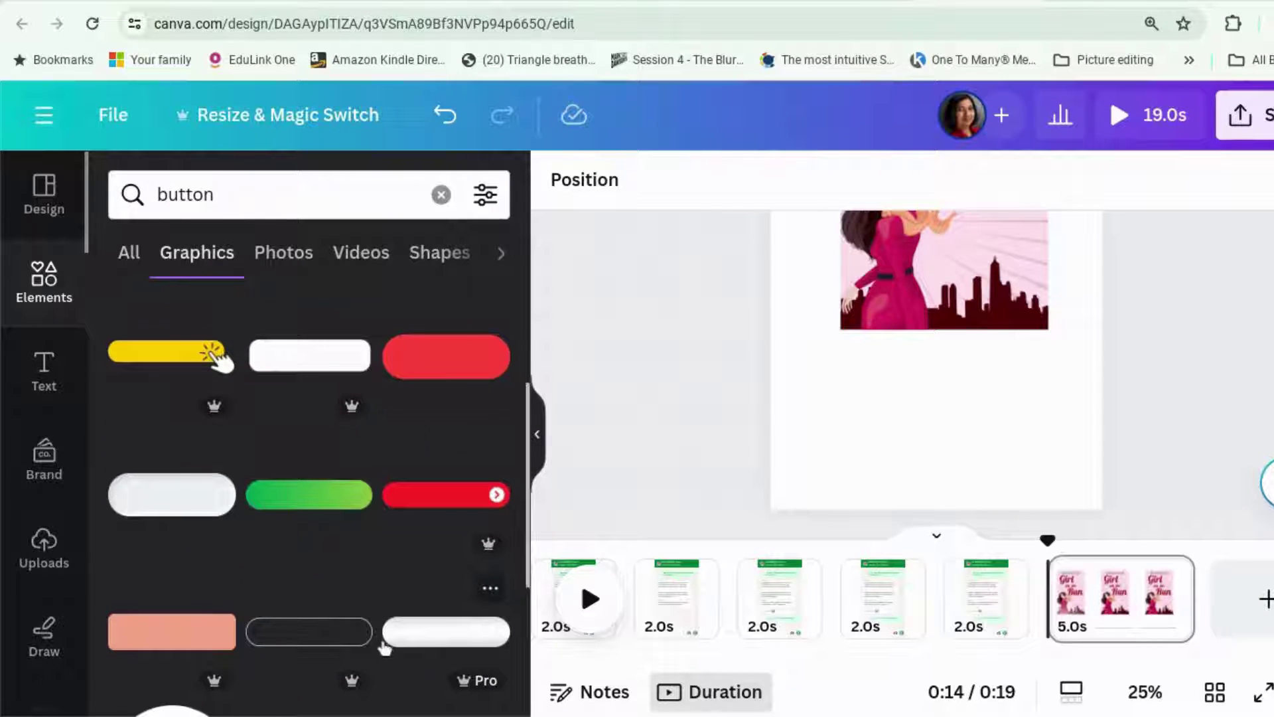
pyautogui.scroll(-1, 385, 647)
pyautogui.scroll(-3, 383, 647)
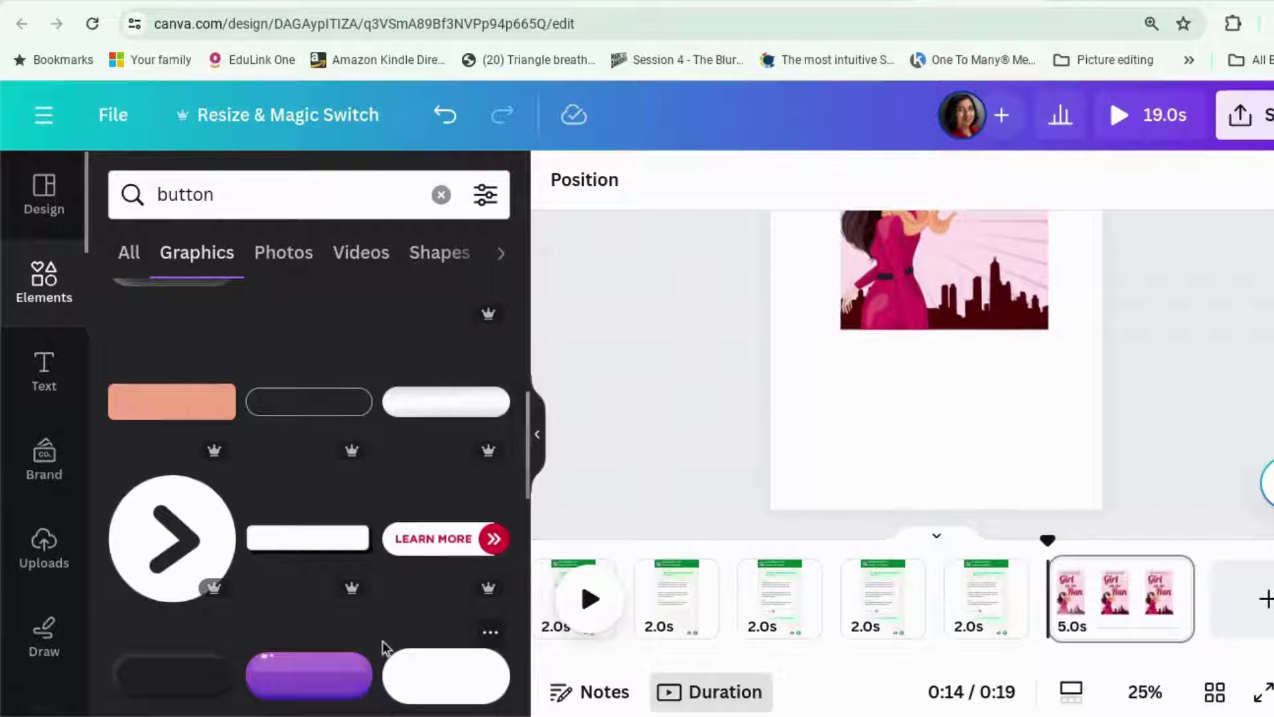
pyautogui.scroll(-4, 383, 647)
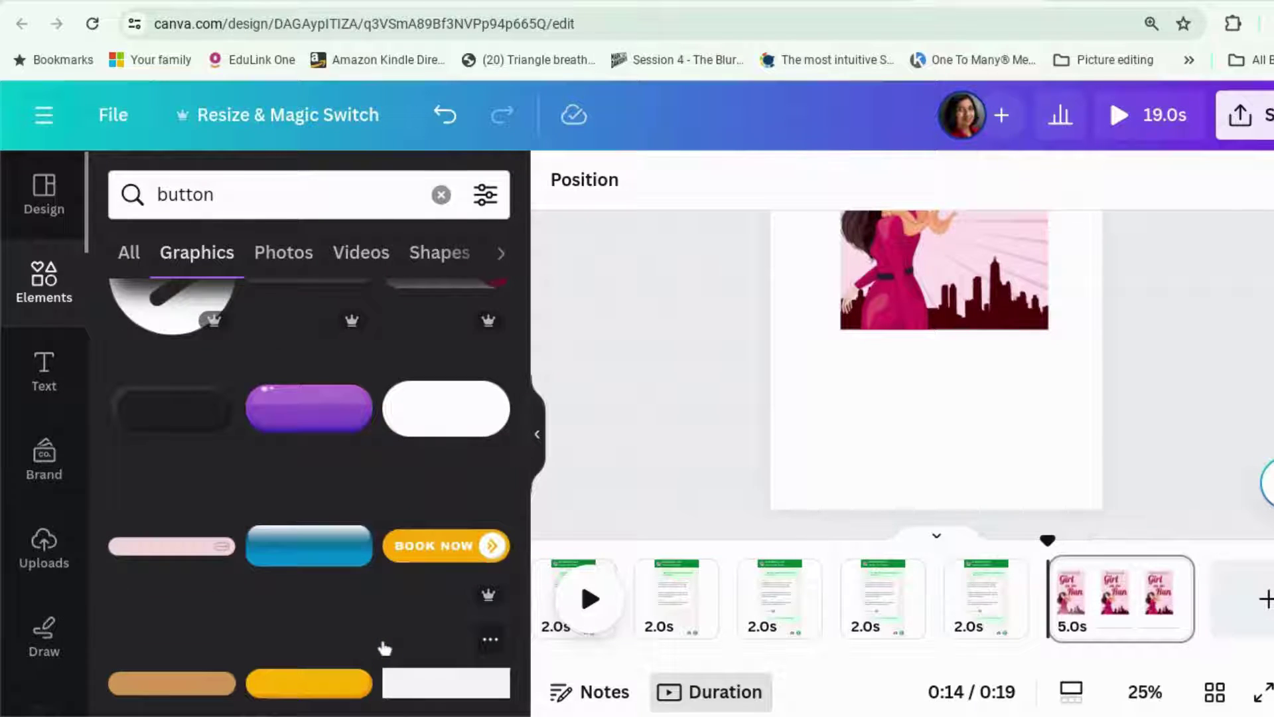
pyautogui.scroll(-1, 385, 648)
pyautogui.scroll(-1, 385, 647)
pyautogui.click(332, 385)
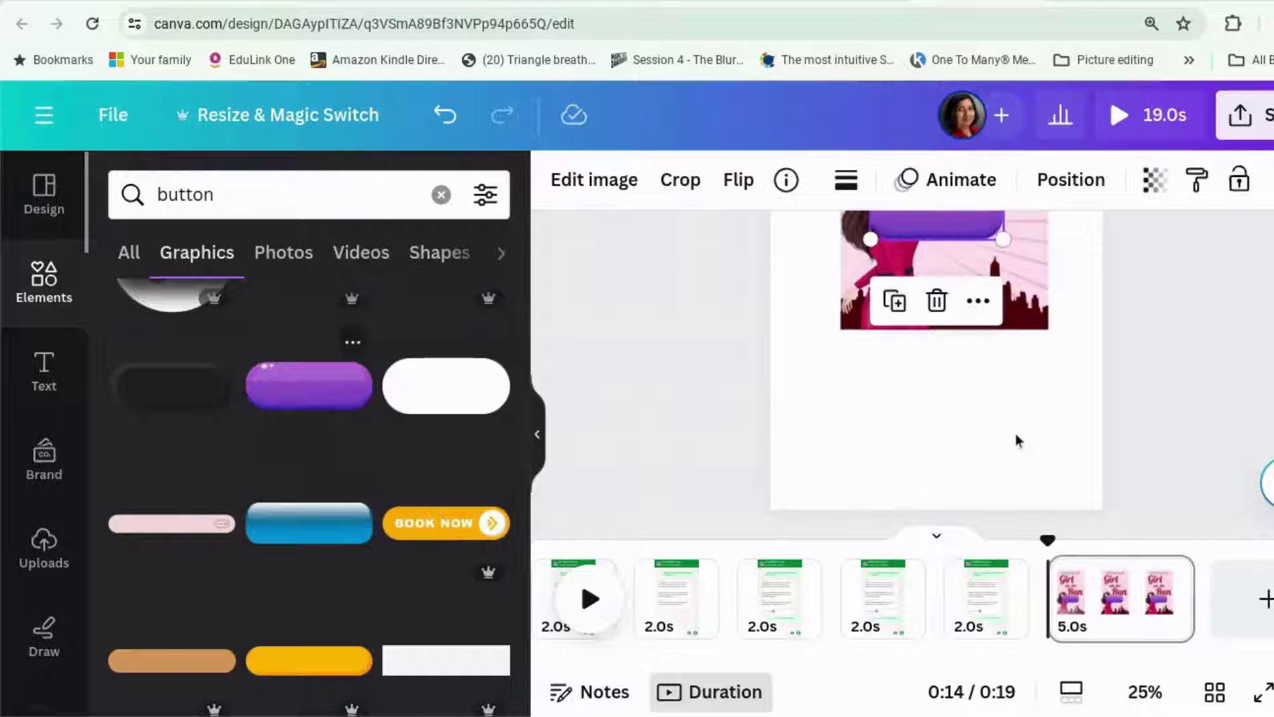
pyautogui.scroll(2, 998, 352)
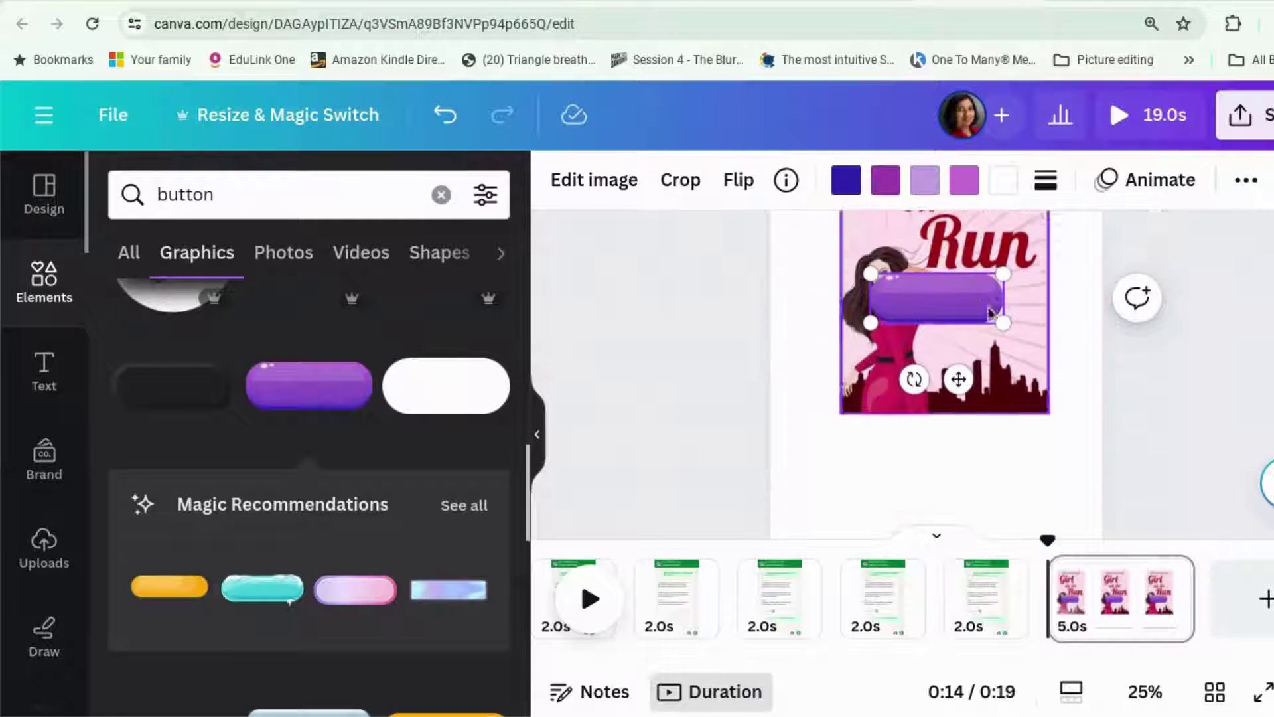
# Move the purple button below the book cover and add a heading reading "Read the rest now"
pyautogui.moveTo(963, 332); pyautogui.dragTo(940, 517)
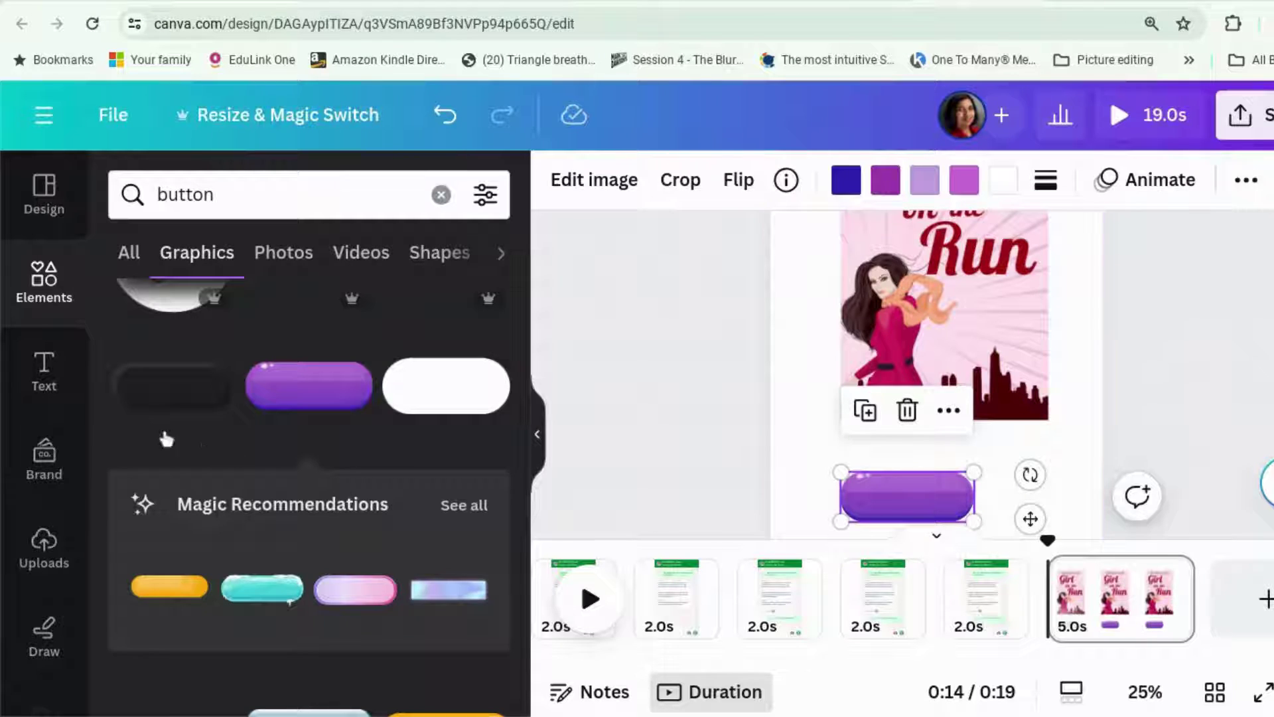
pyautogui.click(38, 385)
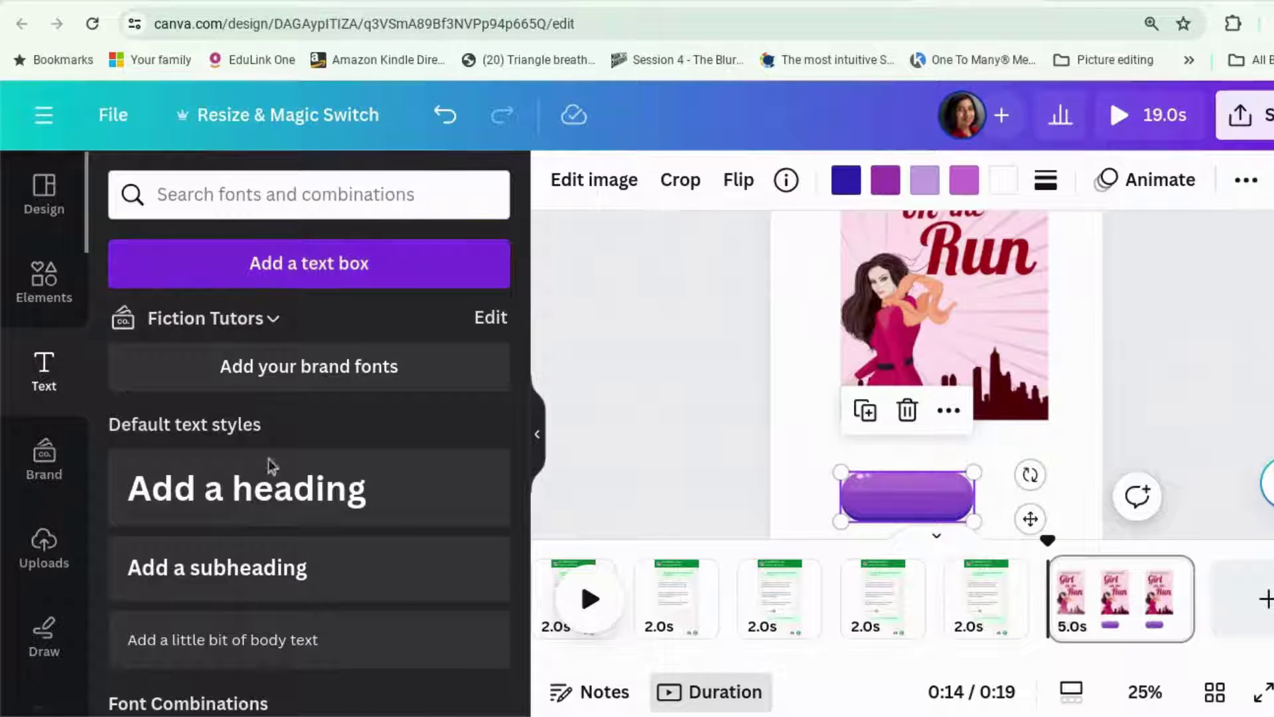
pyautogui.click(268, 508)
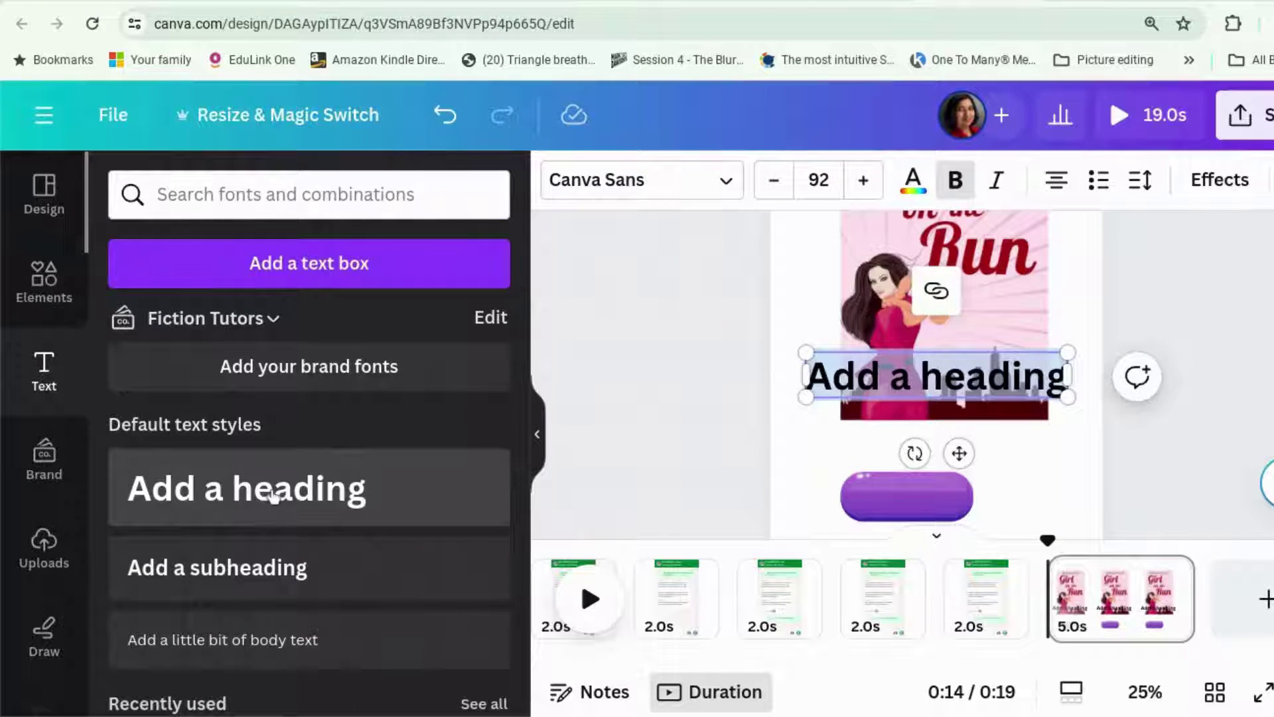
pyautogui.write('Read the rest now')
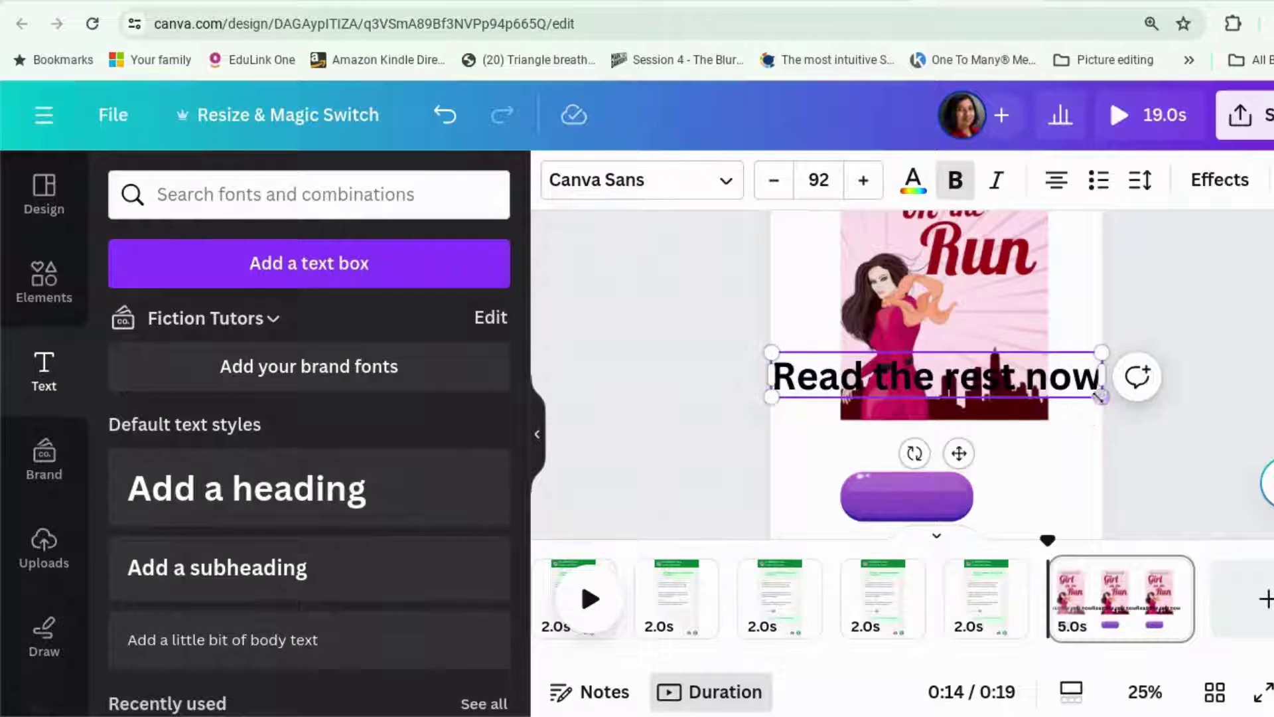
# Narrow the "Read the rest now" heading so it wraps onto two lines, and place it between the cover and the button
pyautogui.moveTo(1102, 377); pyautogui.dragTo(988, 444)
pyautogui.scroll(-1, 1059, 452)
pyautogui.moveTo(947, 407); pyautogui.dragTo(954, 462)
pyautogui.click(1232, 365)
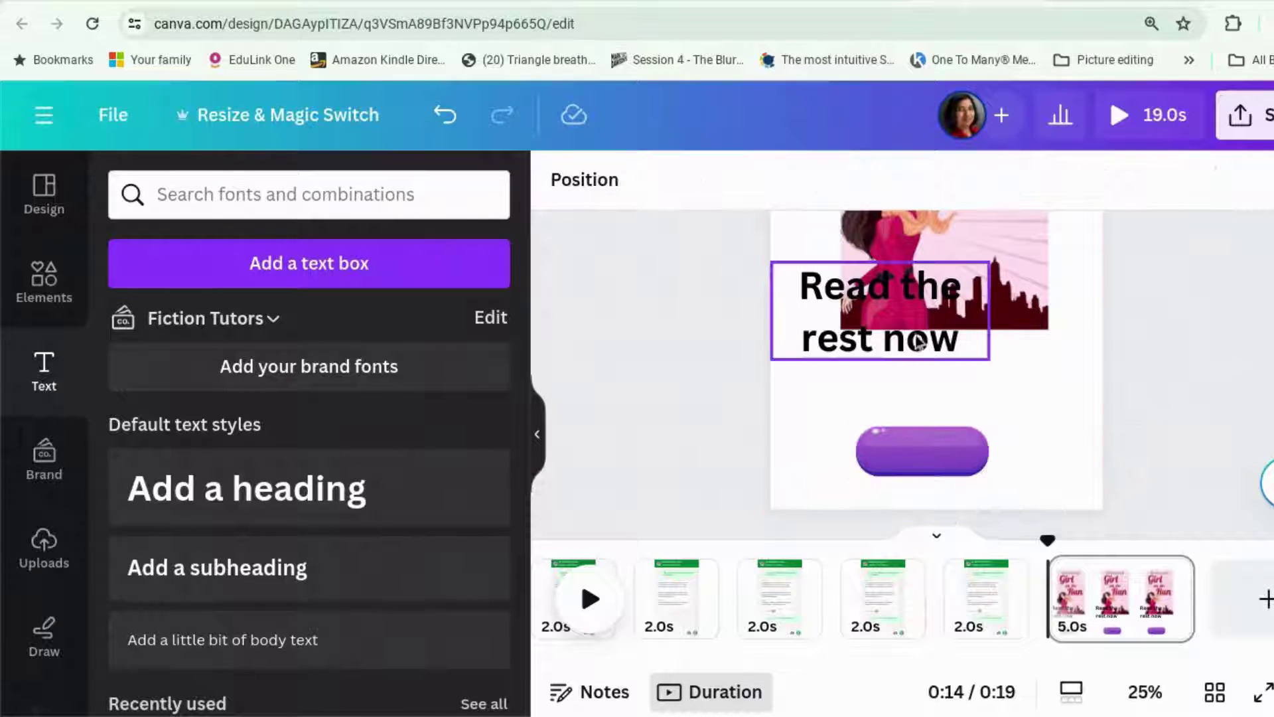
pyautogui.moveTo(908, 332); pyautogui.dragTo(964, 395)
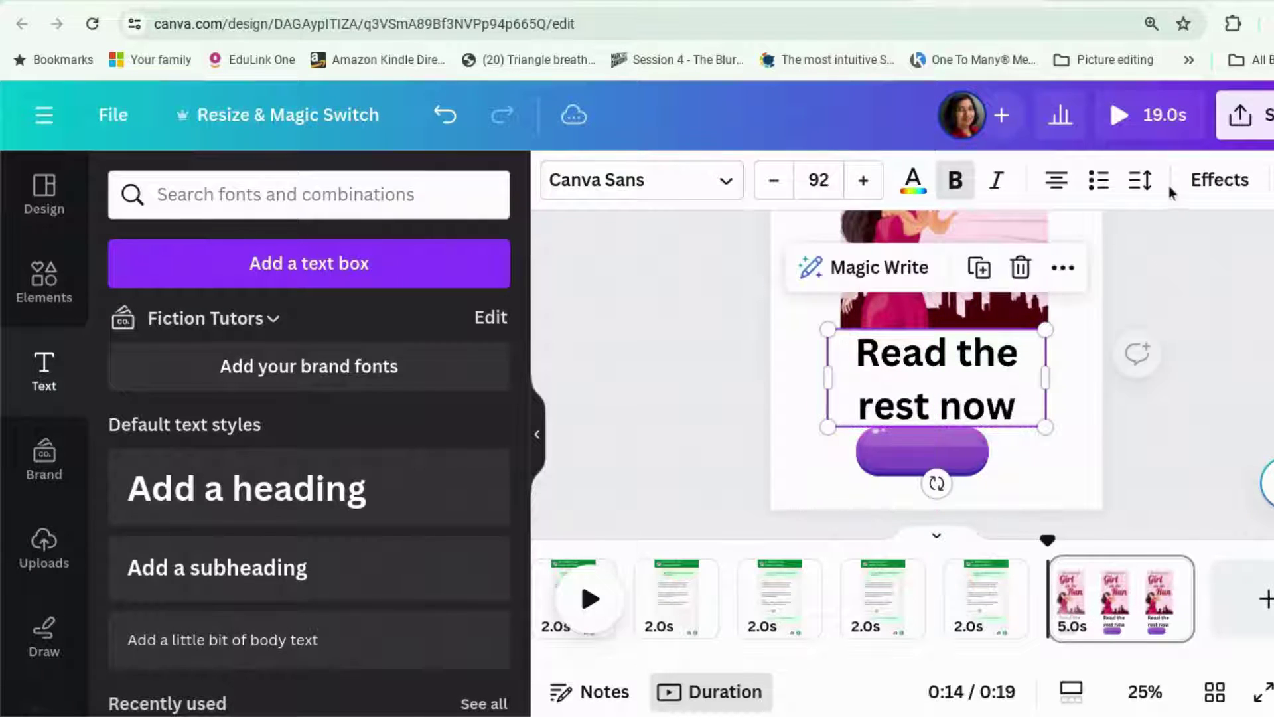
# Tighten the heading's line spacing and centre it evenly between the book cover and the purple button
pyautogui.click(1141, 181)
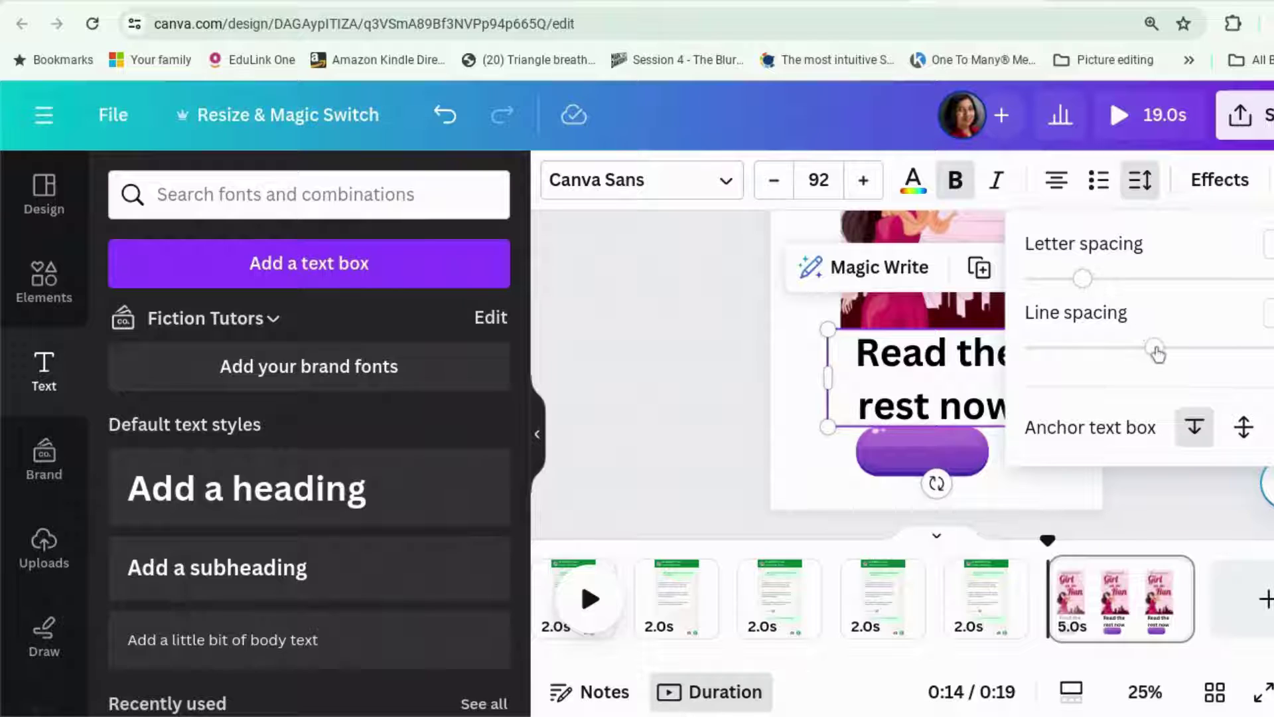
pyautogui.moveTo(1141, 350); pyautogui.dragTo(1099, 347)
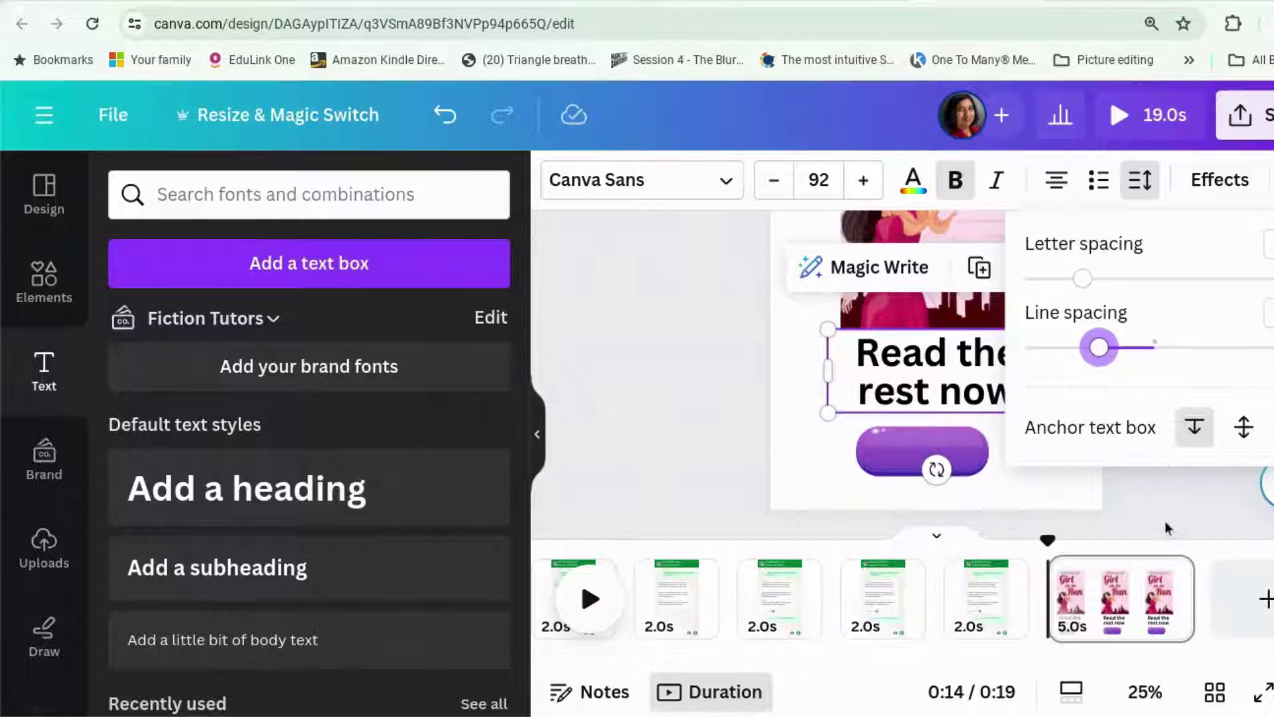
pyautogui.click(930, 385)
pyautogui.scroll(2, 962, 398)
pyautogui.moveTo(989, 479); pyautogui.dragTo(985, 478)
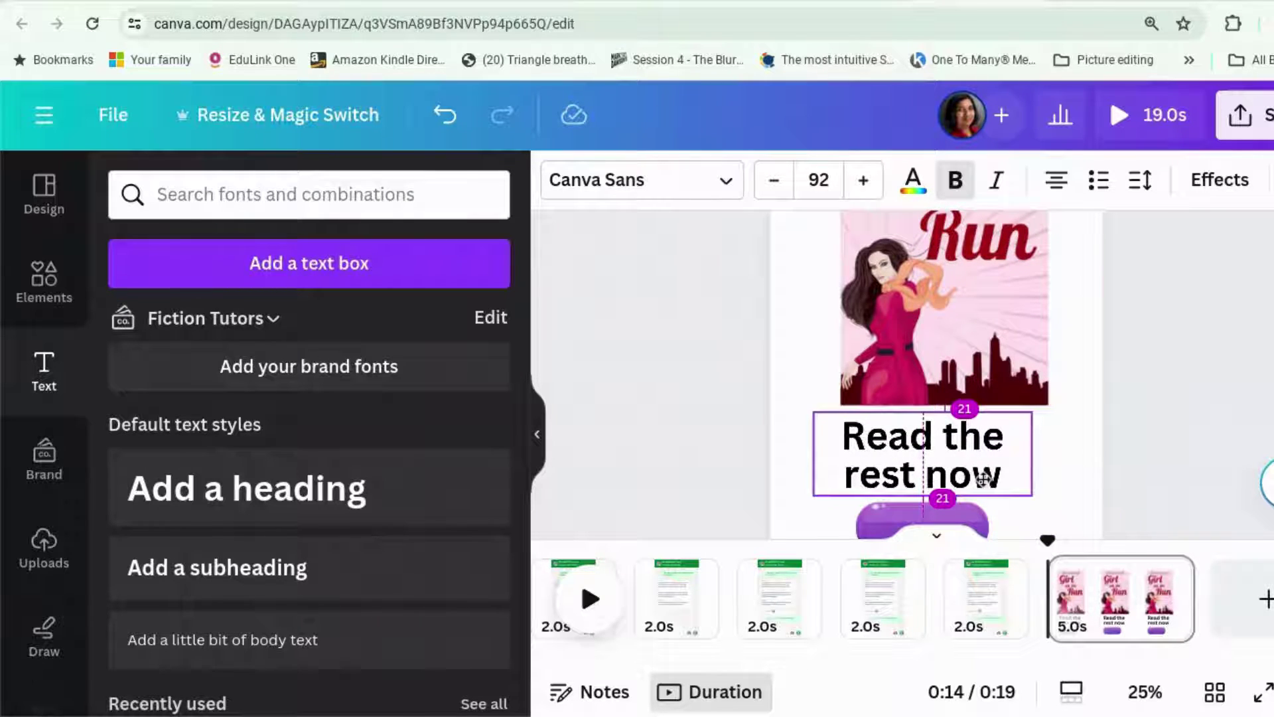
pyautogui.moveTo(985, 478); pyautogui.dragTo(985, 479)
pyautogui.click(1164, 398)
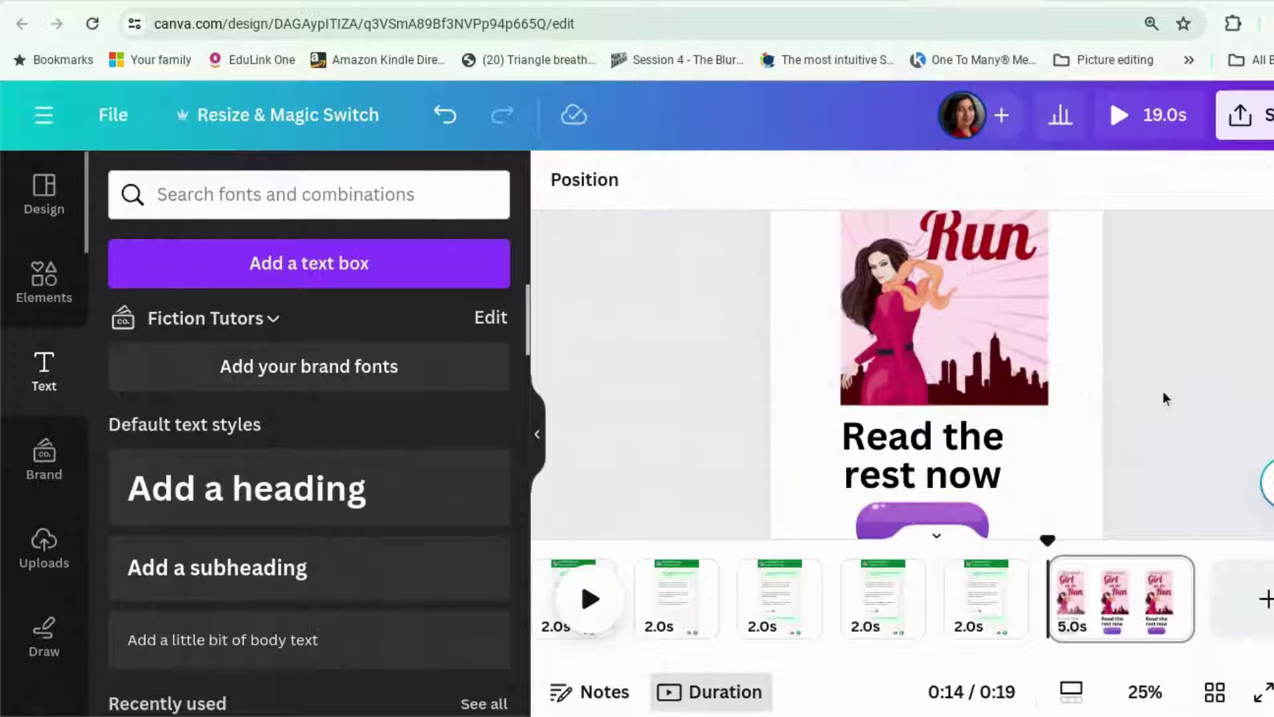
# Add a heading reading "BUY" and place it on the purple button
pyautogui.scroll(-2, 1128, 398)
pyautogui.click(926, 467)
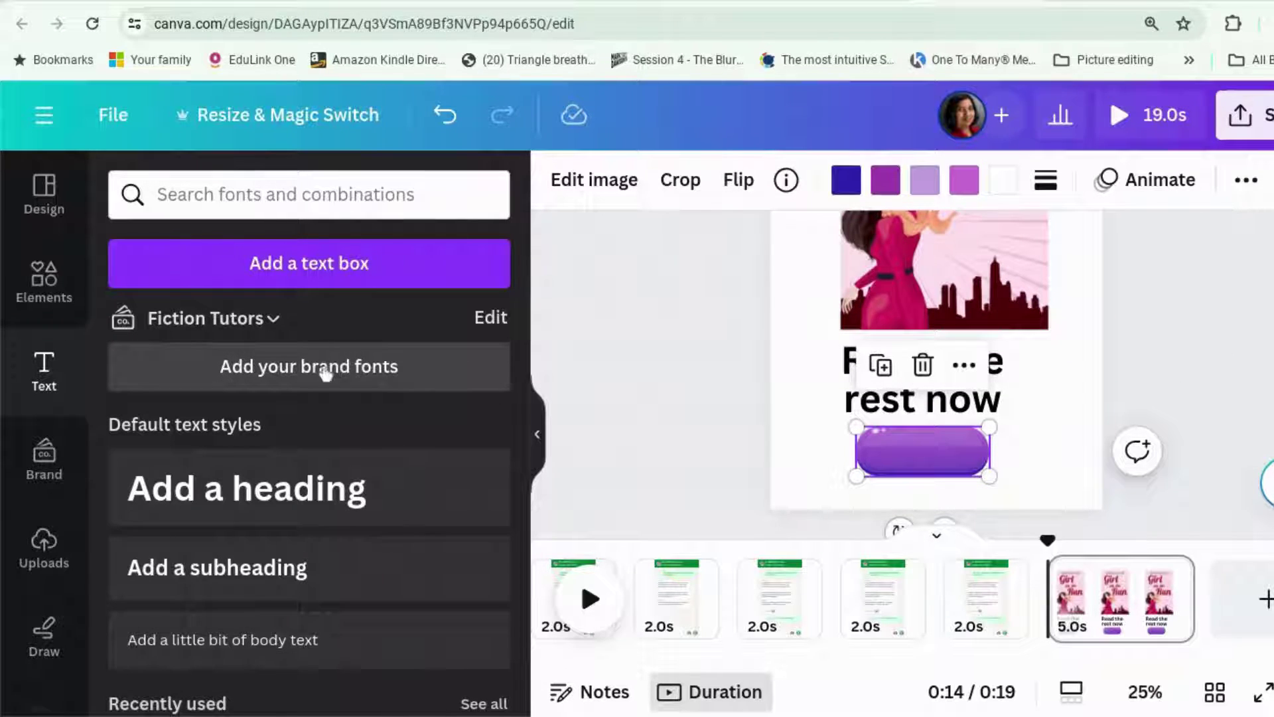
pyautogui.click(192, 494)
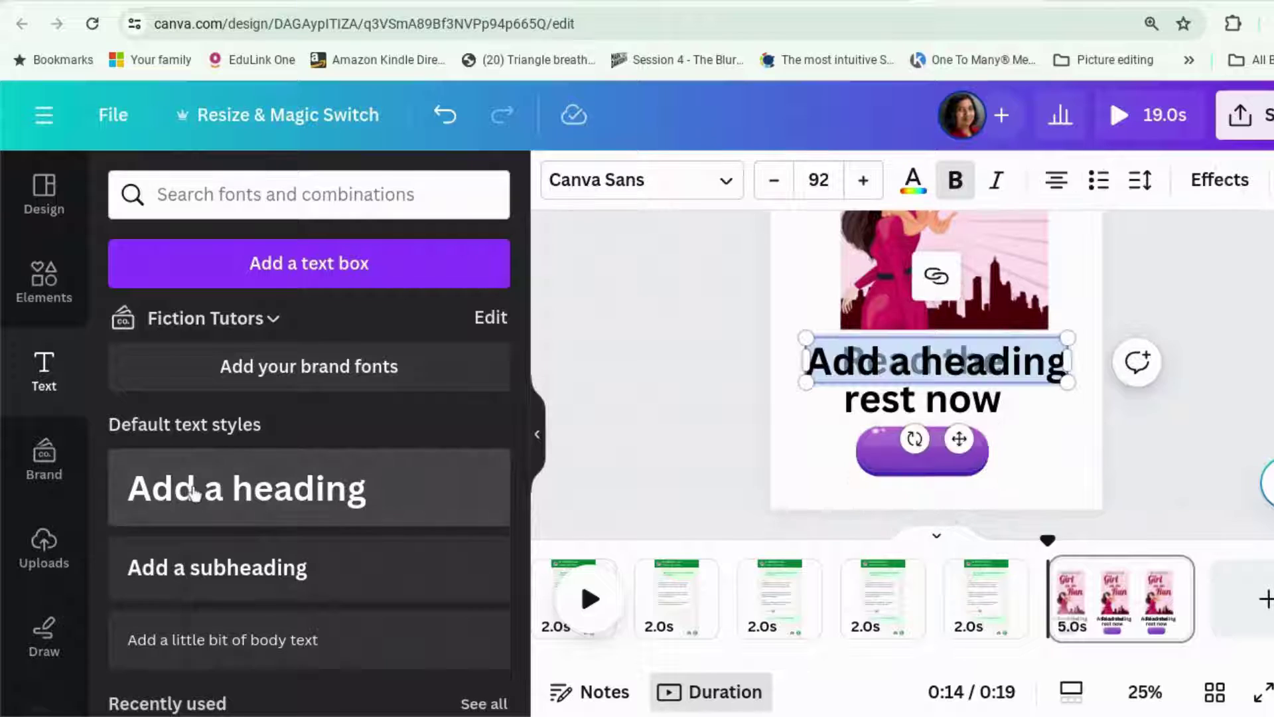
pyautogui.write('BUY')
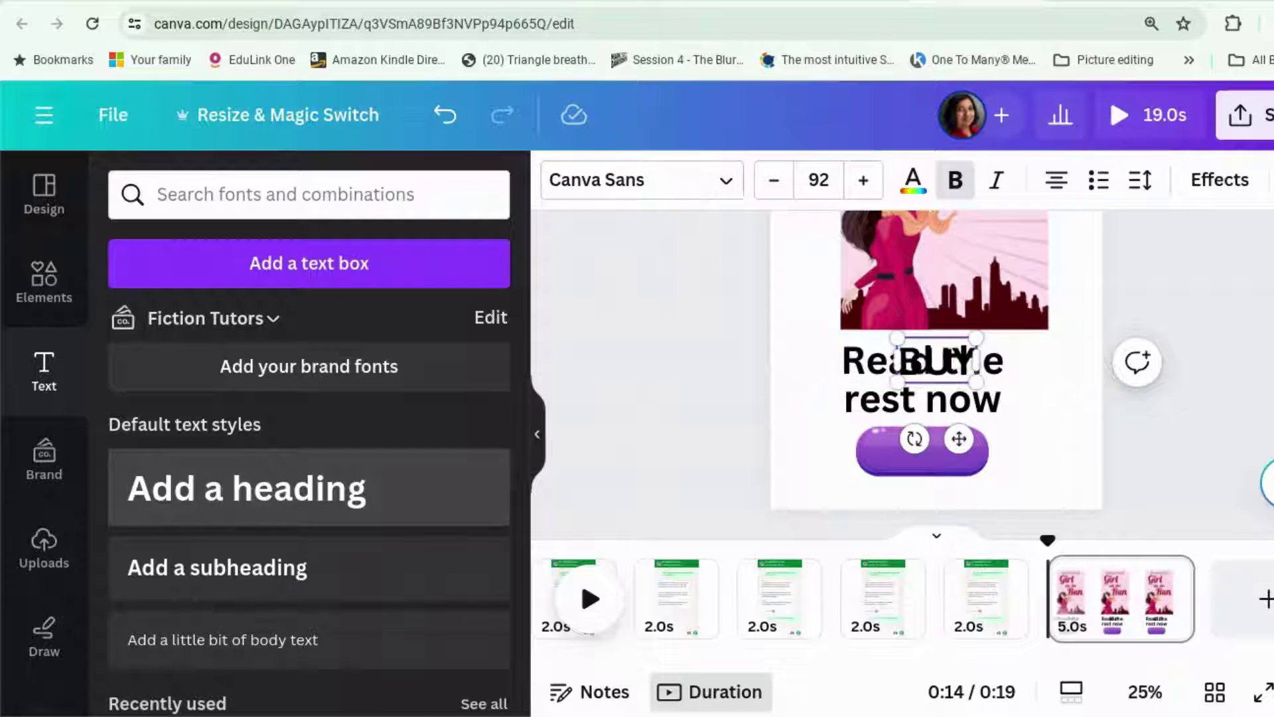
pyautogui.moveTo(959, 438); pyautogui.dragTo(941, 535)
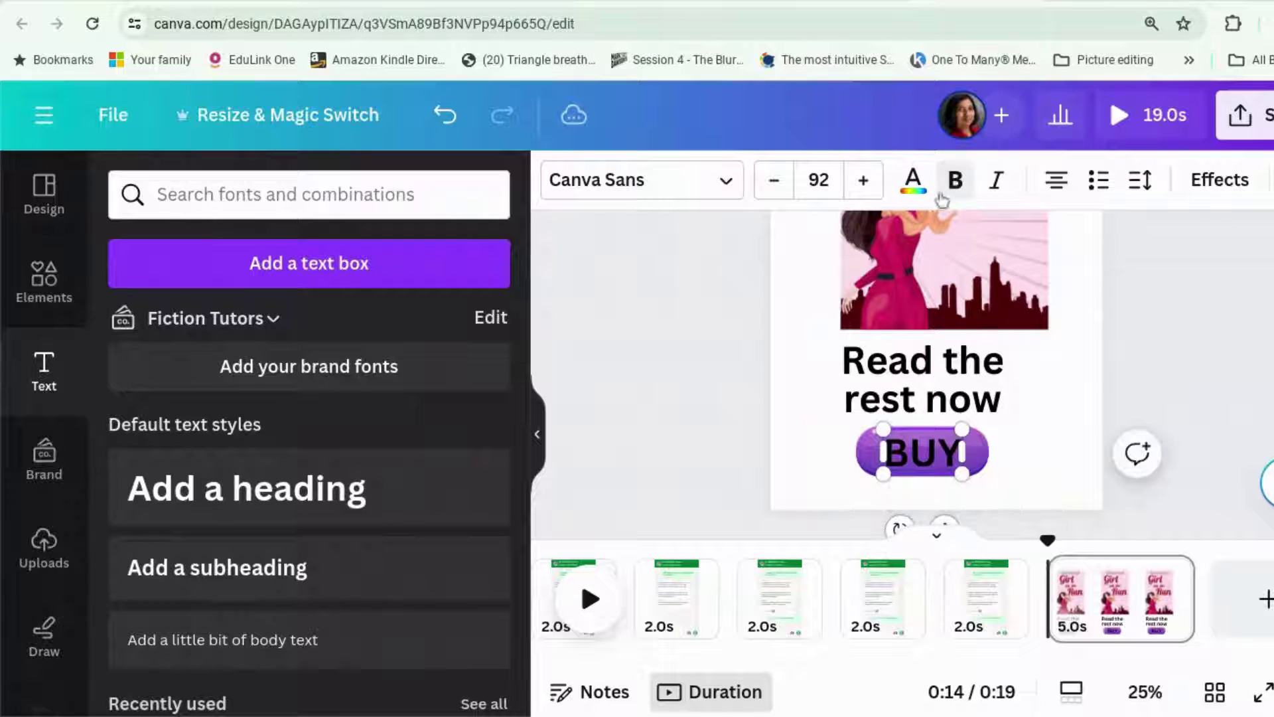
# Colour the "BUY" text white (#ffffff)
pyautogui.click(914, 186)
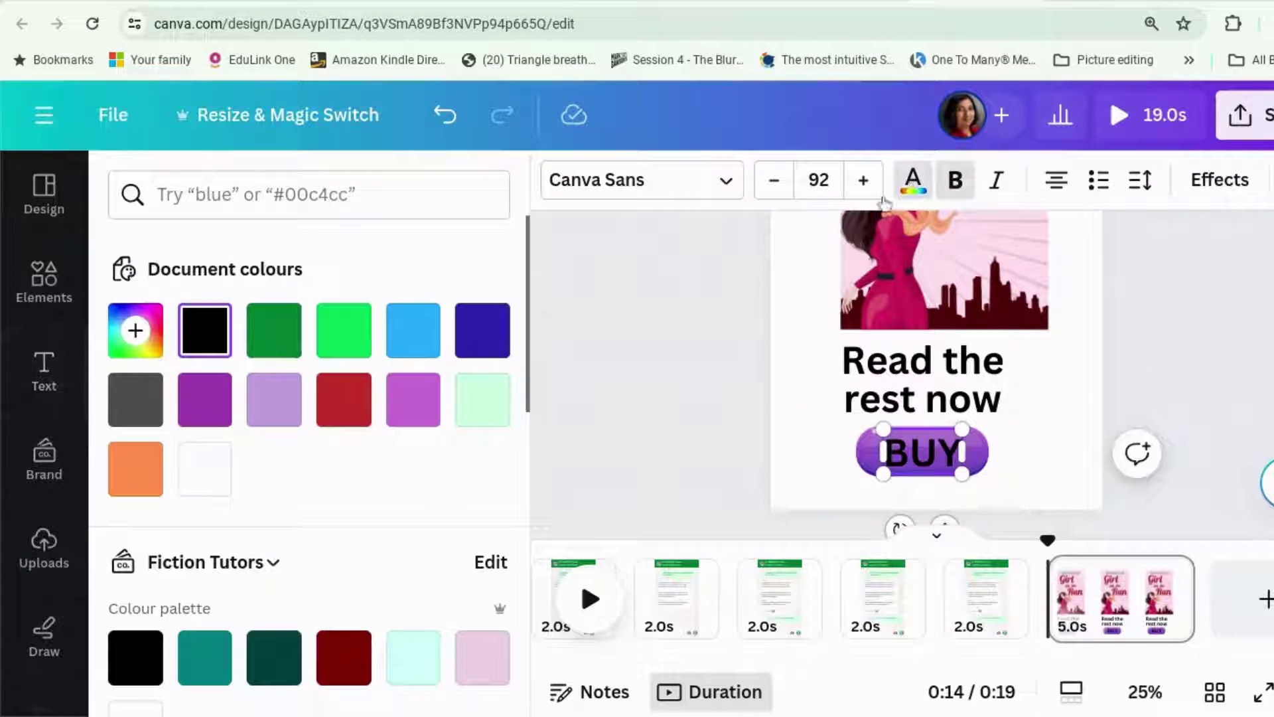
pyautogui.click(203, 473)
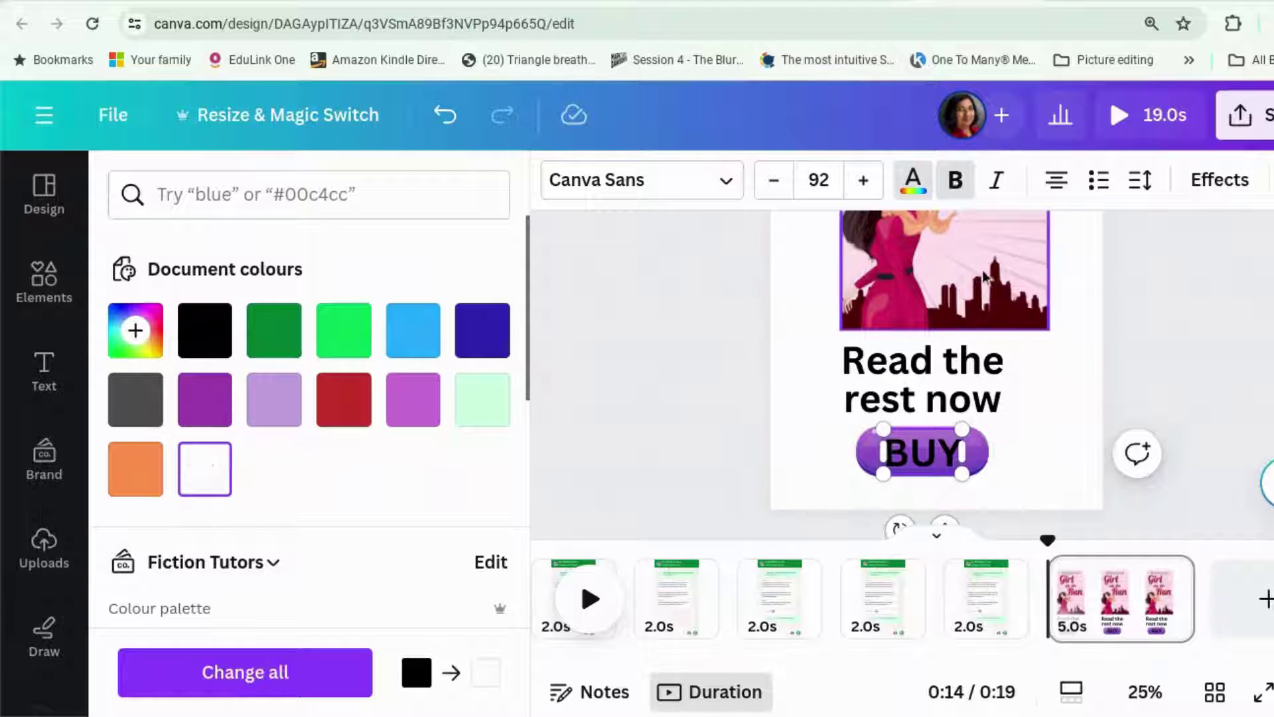
pyautogui.moveTo(961, 453)
pyautogui.mouseDown()
pyautogui.moveTo(886, 453)
pyautogui.moveTo(961, 453)
pyautogui.mouseUp()
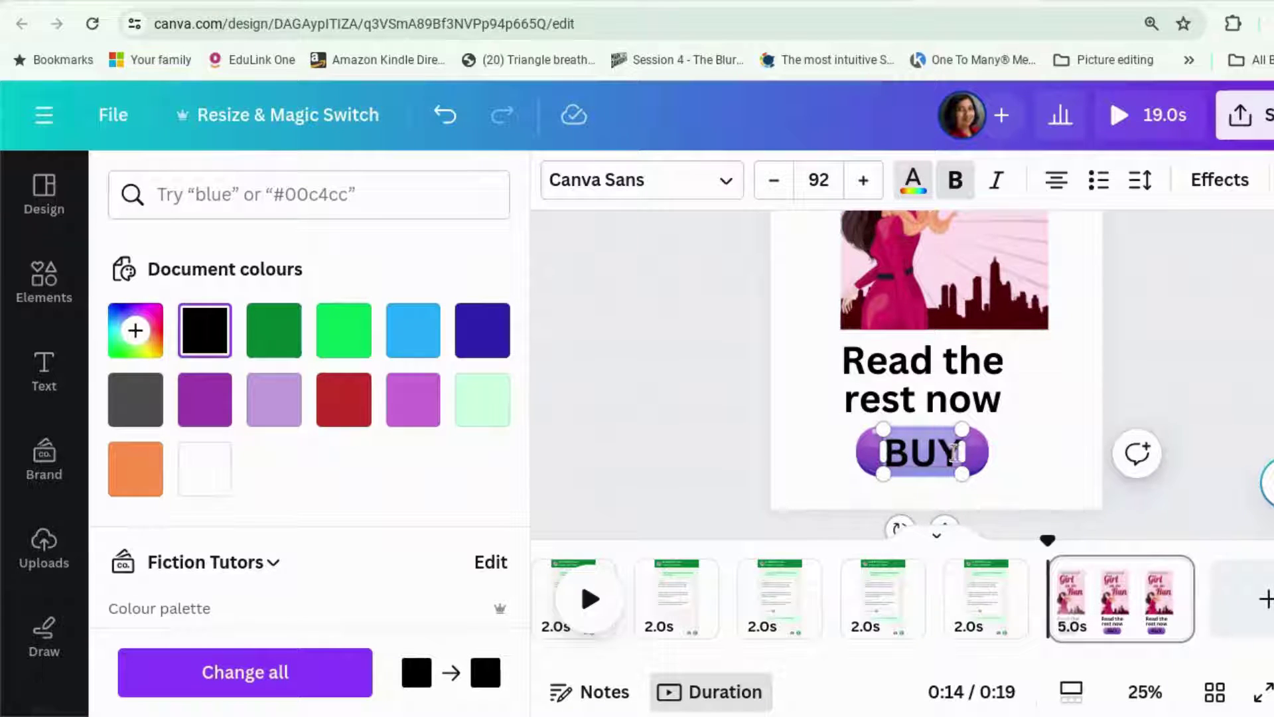
pyautogui.click(190, 483)
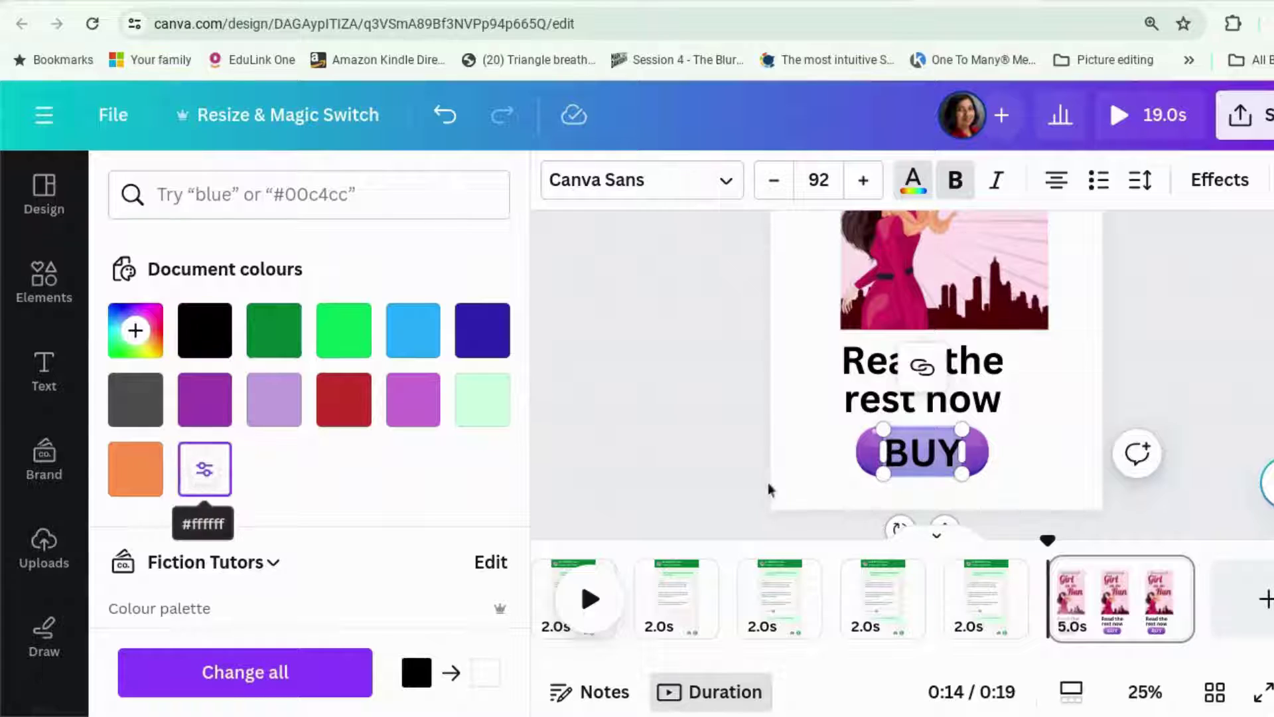
pyautogui.click(1173, 361)
# Apply the Drop shadow effect to the Girl on the Run book cover
pyautogui.scroll(5, 1173, 361)
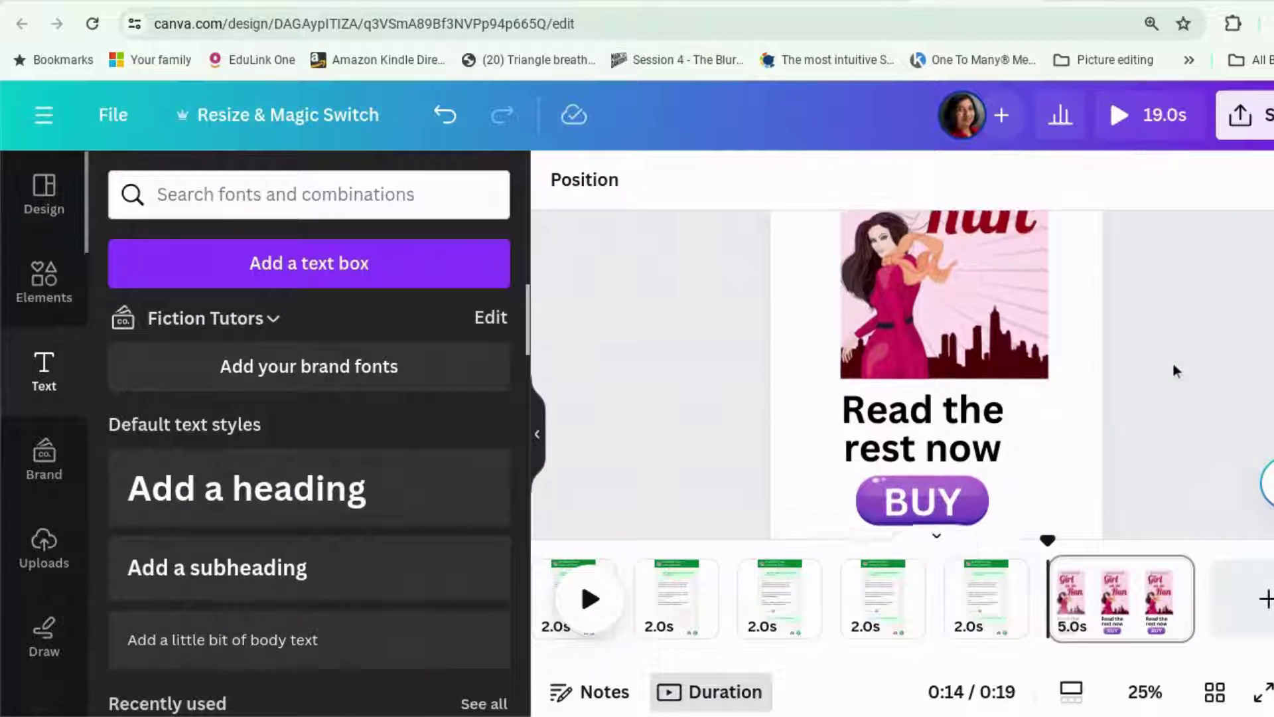
pyautogui.click(999, 375)
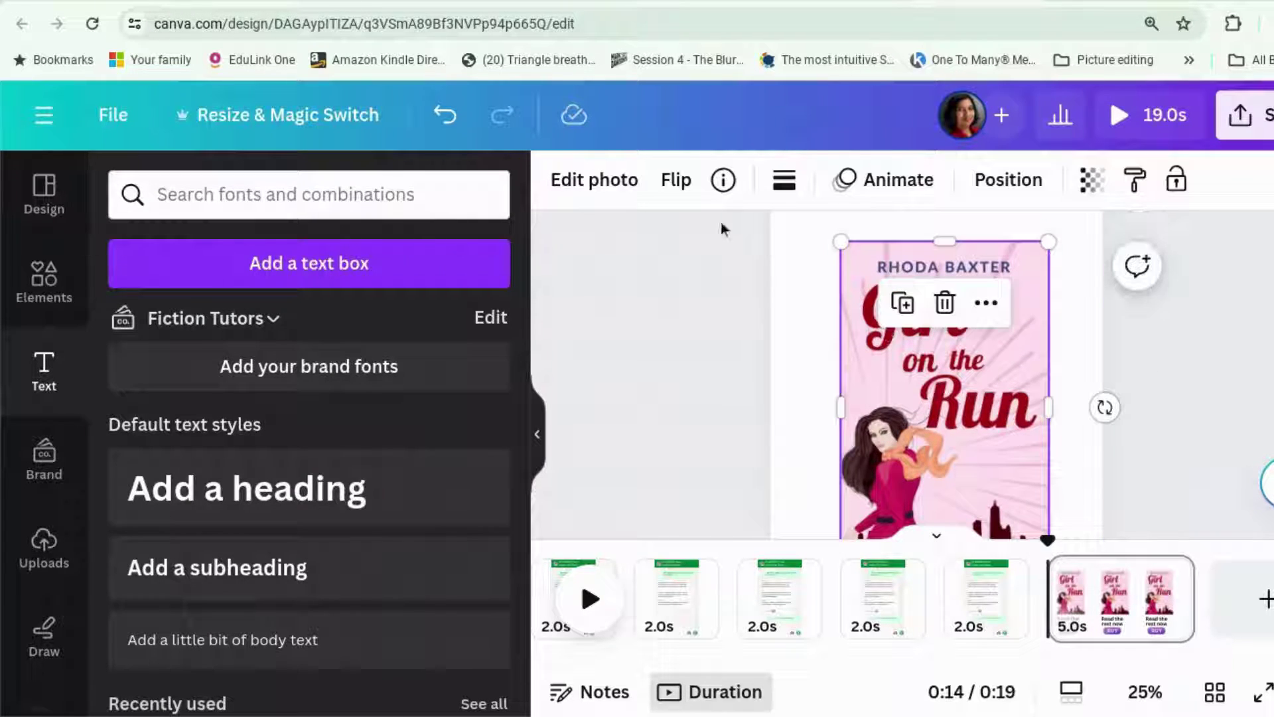
pyautogui.click(642, 183)
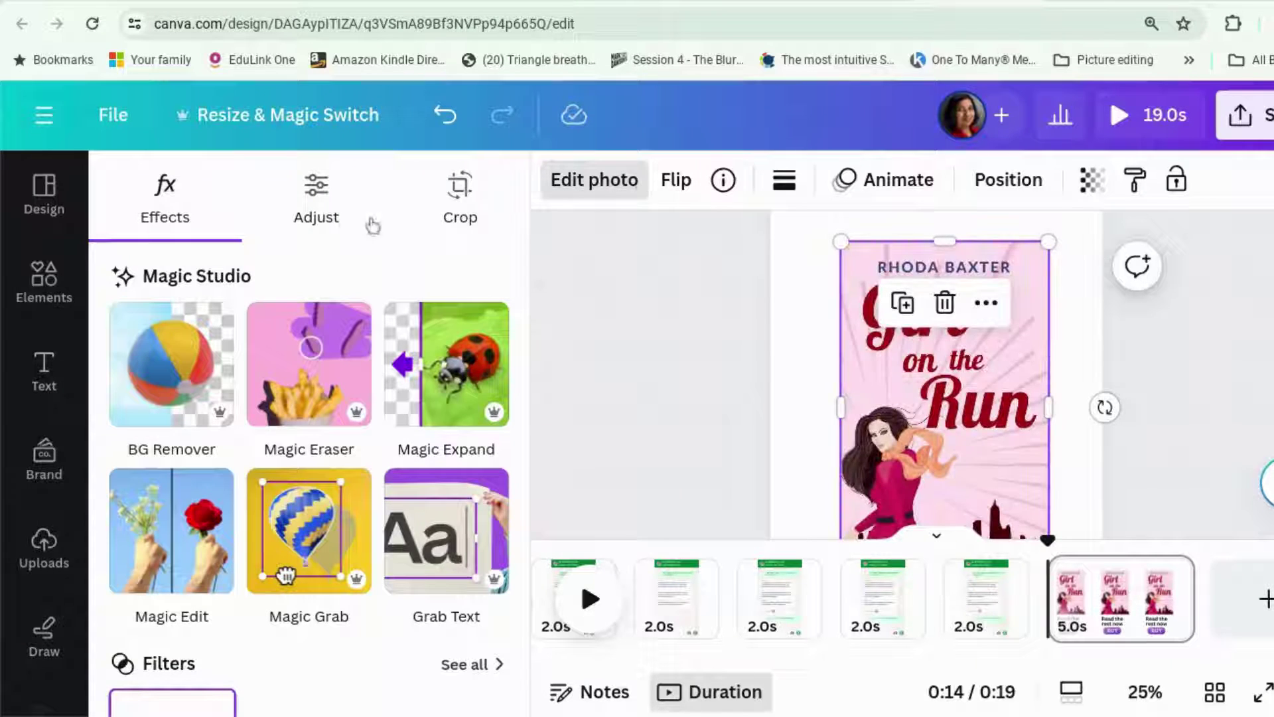
pyautogui.scroll(-1, 321, 389)
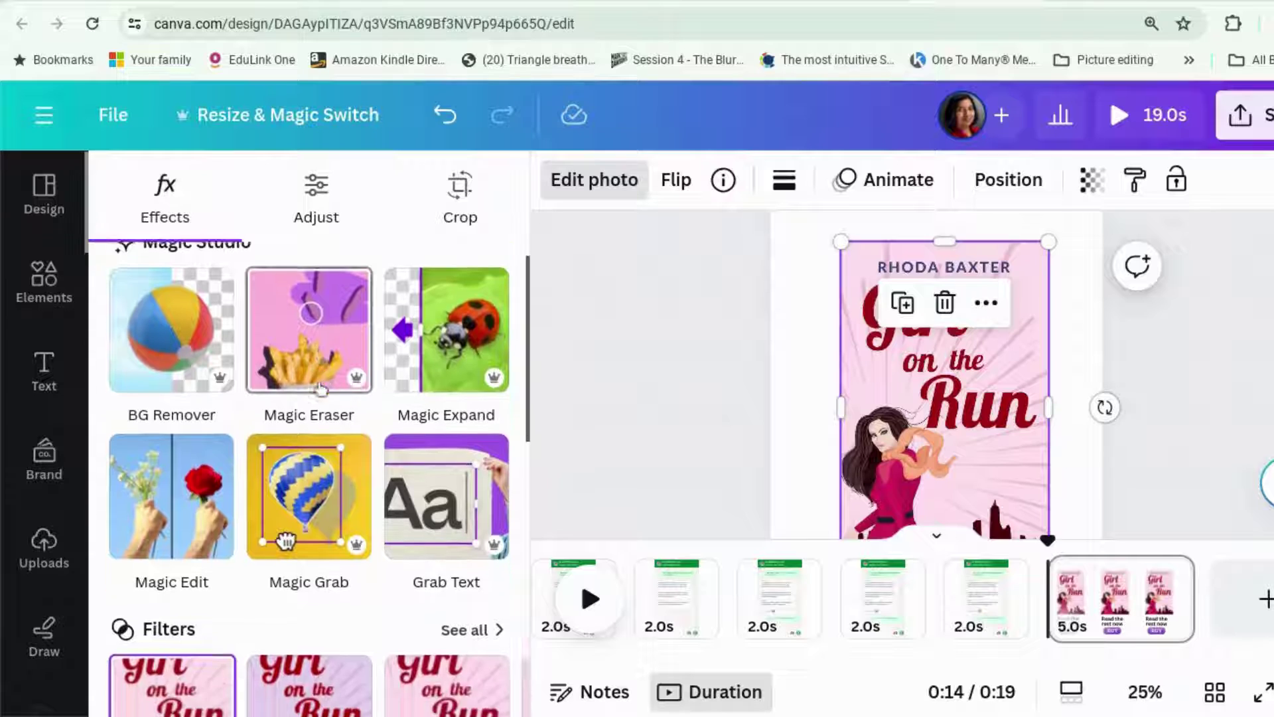
pyautogui.scroll(-5, 264, 420)
pyautogui.click(197, 484)
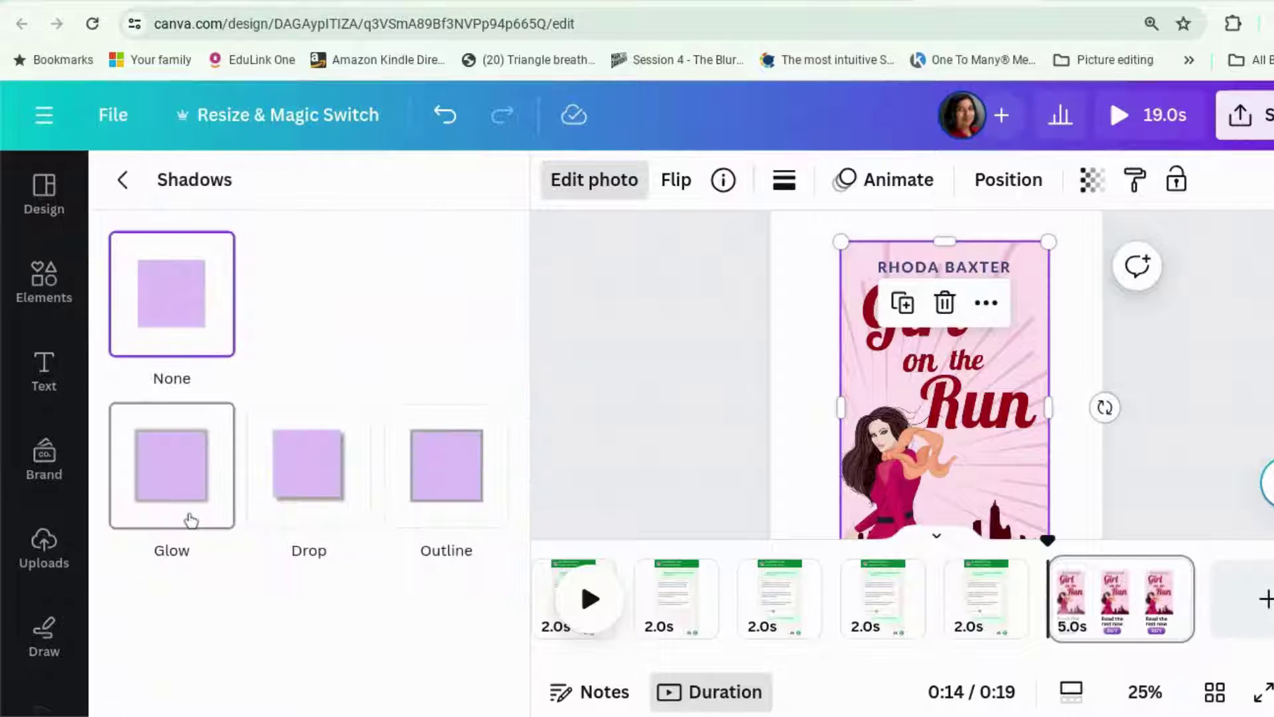
pyautogui.click(308, 502)
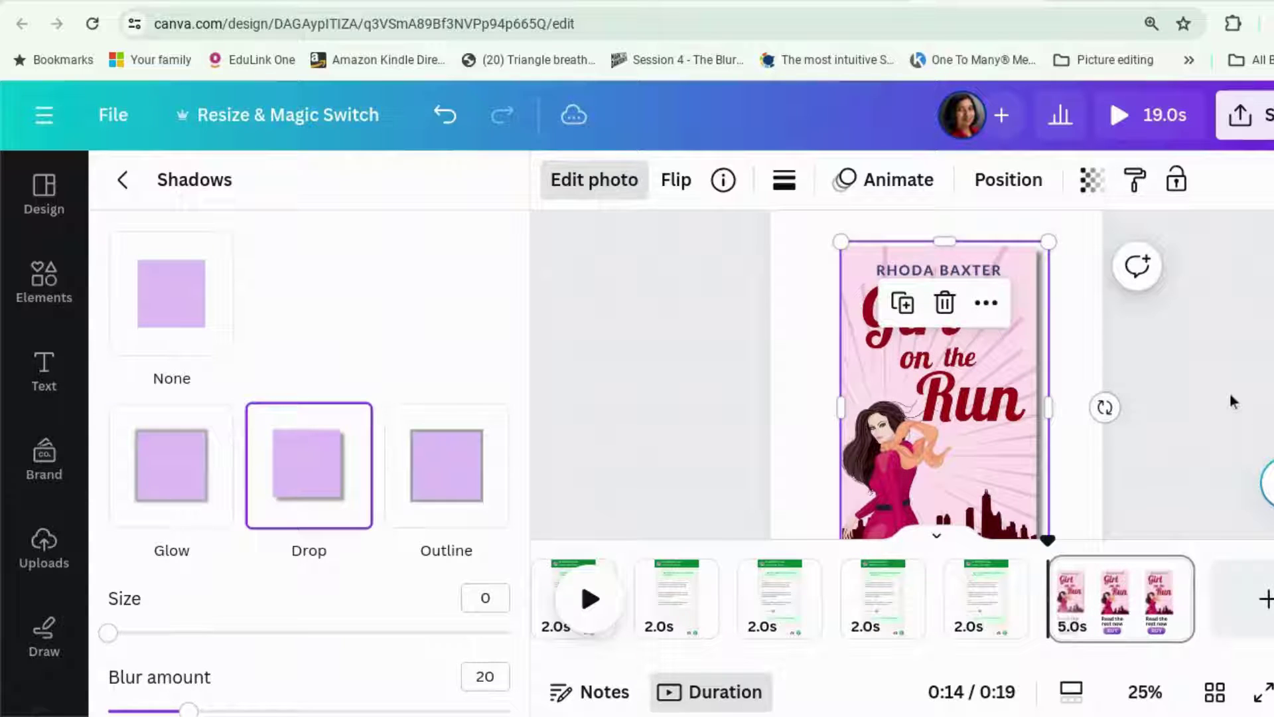
pyautogui.press('Escape')
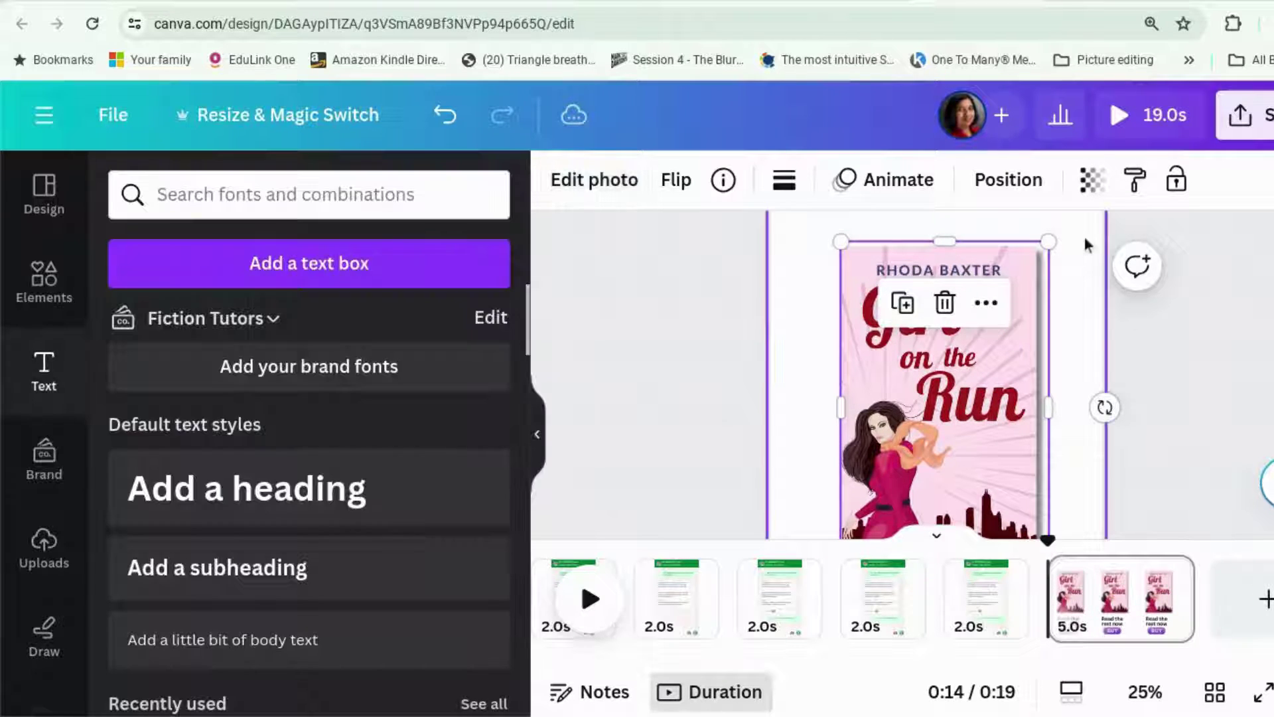
pyautogui.click(1085, 238)
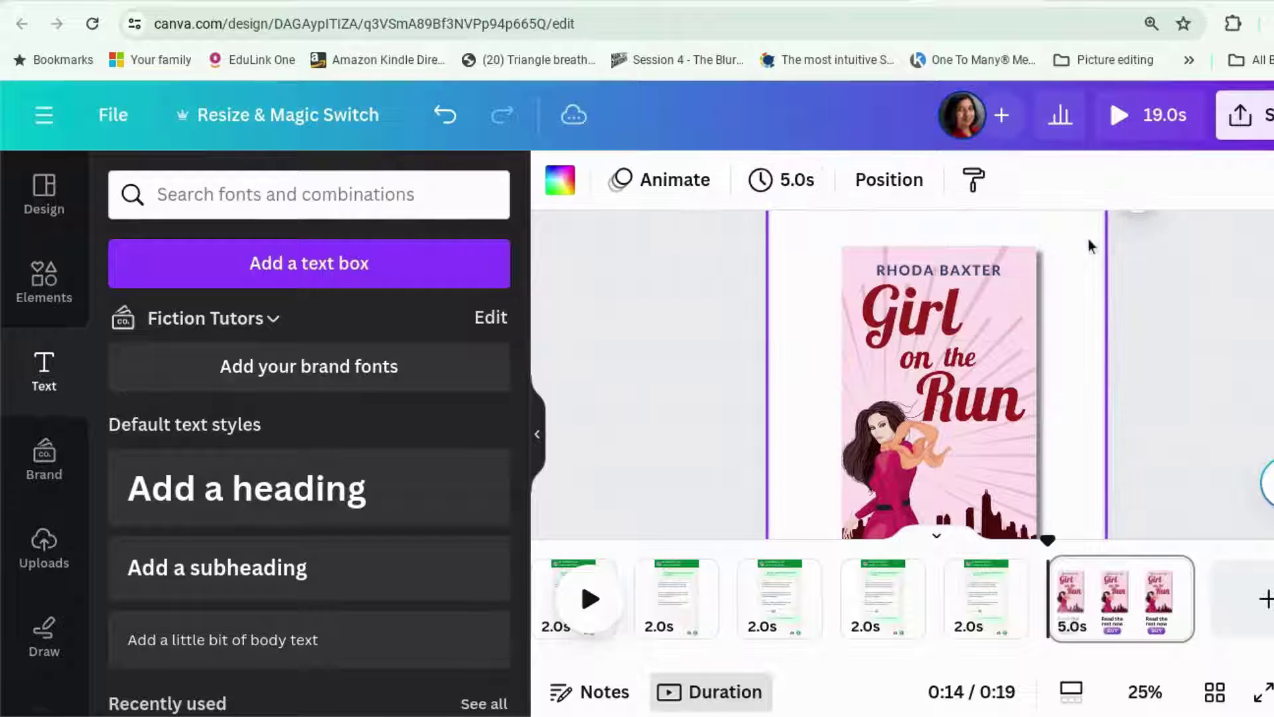
# Copy the pale background image from a chat page onto the book cover page and send it to the back
pyautogui.click(761, 612)
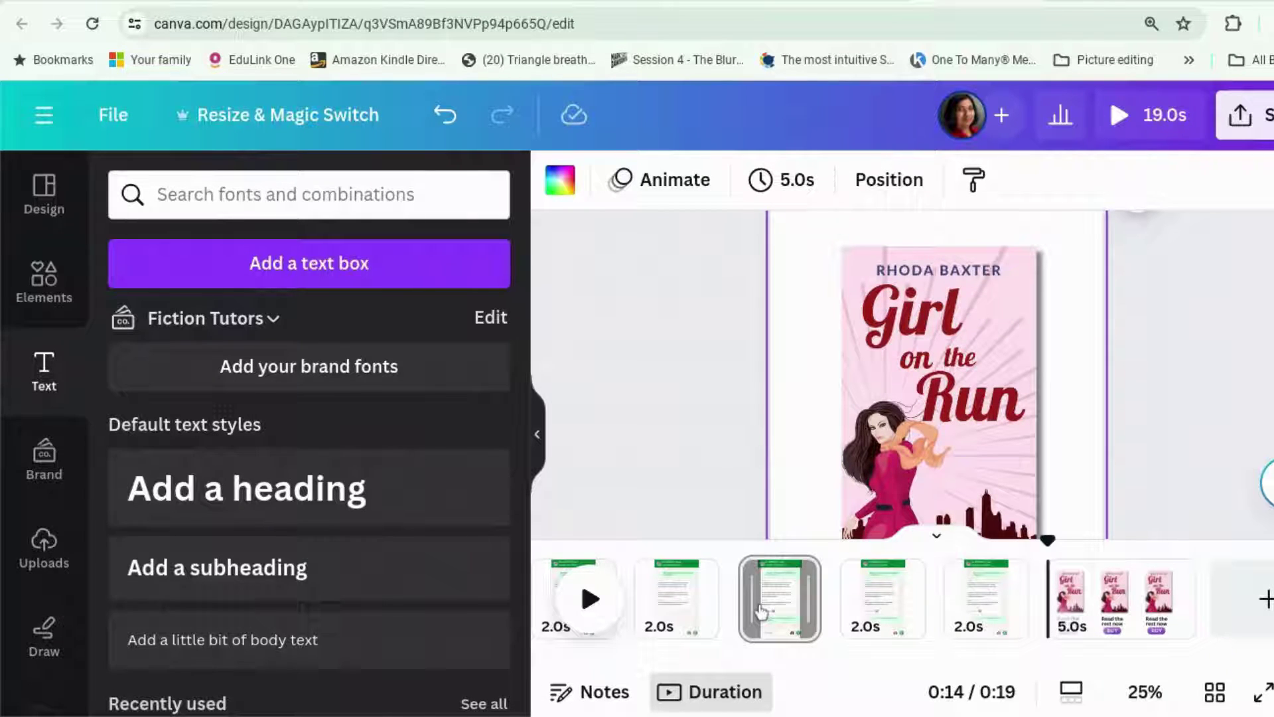
pyautogui.click(1130, 642)
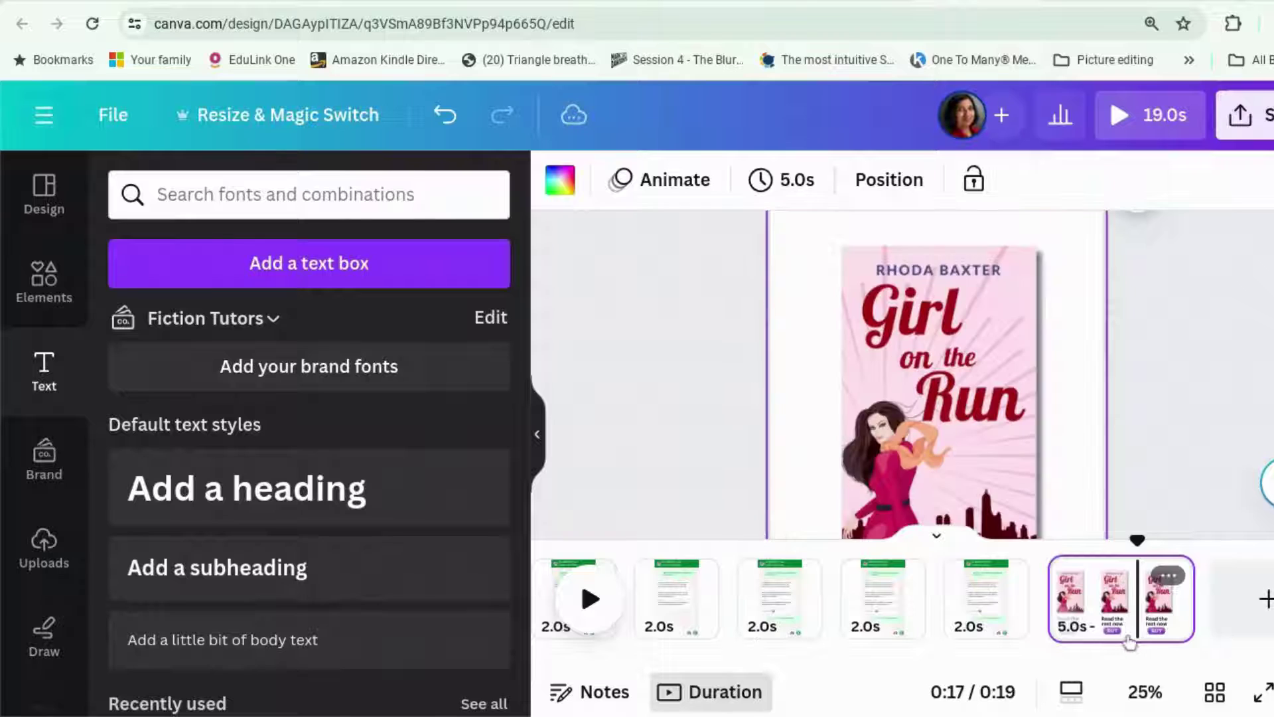
pyautogui.click(1096, 407)
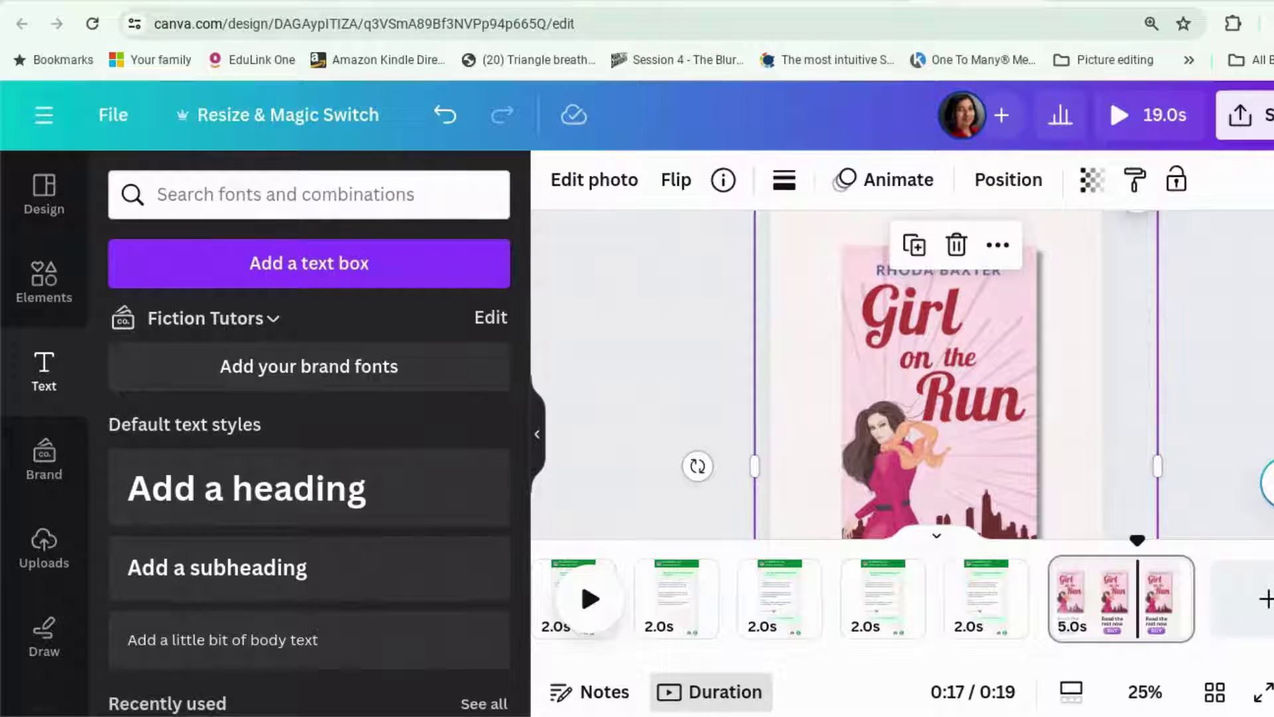
pyautogui.click(1009, 179)
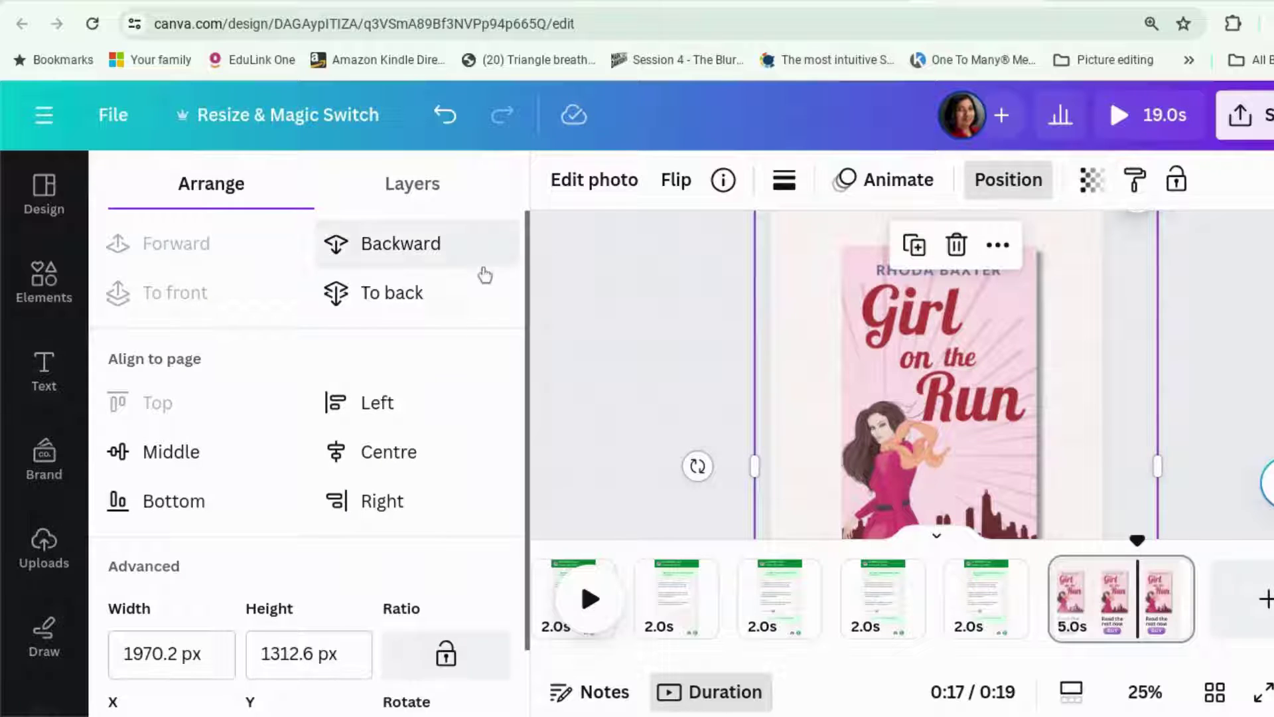
pyautogui.click(418, 295)
pyautogui.press('t')
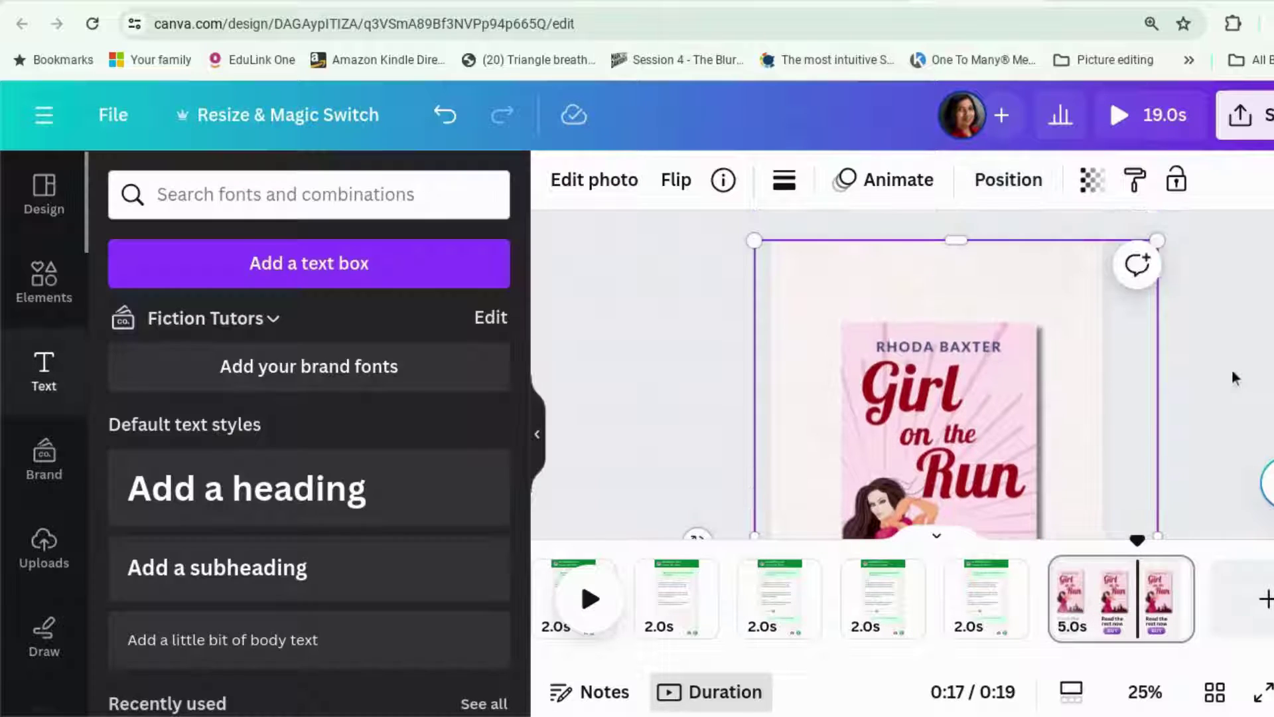
# Adjust the spacing of the "Read the rest now" heading and the BUY button below the book cover
pyautogui.scroll(-3, 960, 340)
pyautogui.moveTo(960, 341); pyautogui.dragTo(956, 344)
pyautogui.moveTo(929, 444)
pyautogui.mouseDown()
pyautogui.moveTo(922, 455)
pyautogui.moveTo(930, 432)
pyautogui.mouseUp()
pyautogui.click(1128, 415)
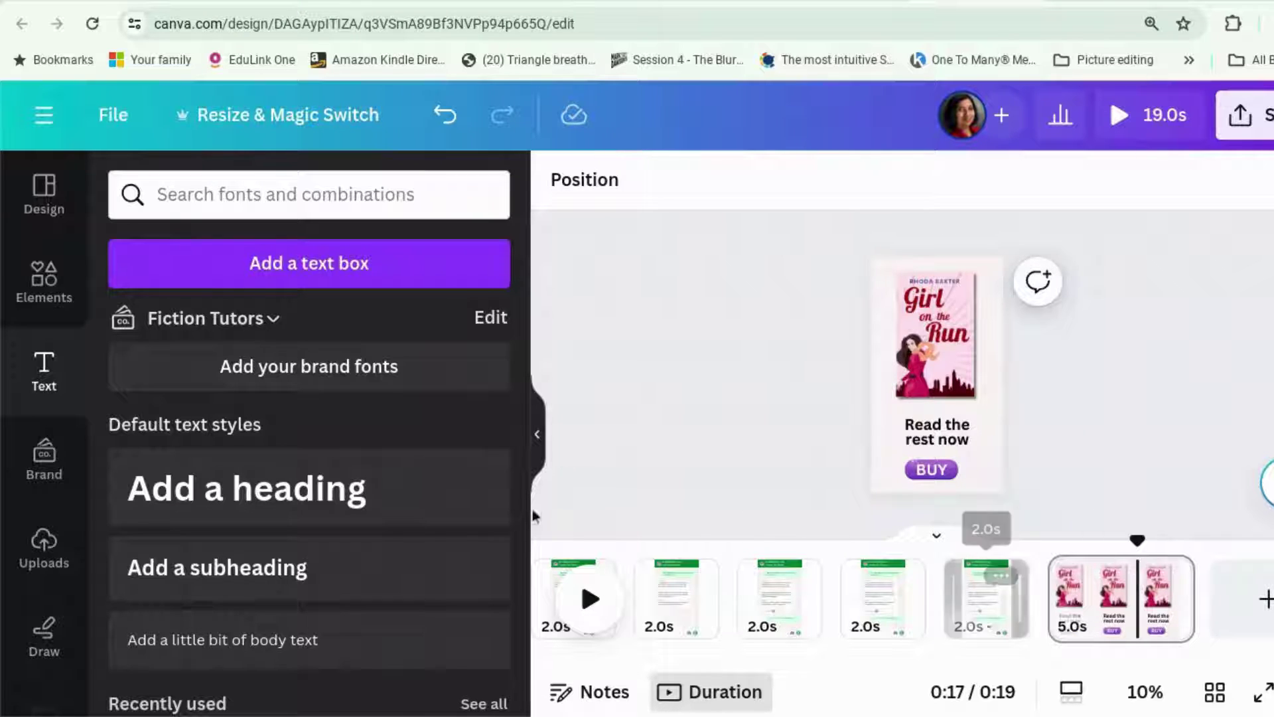
# Play the full video preview to check the message timing, and return to the editor
pyautogui.click(1143, 129)
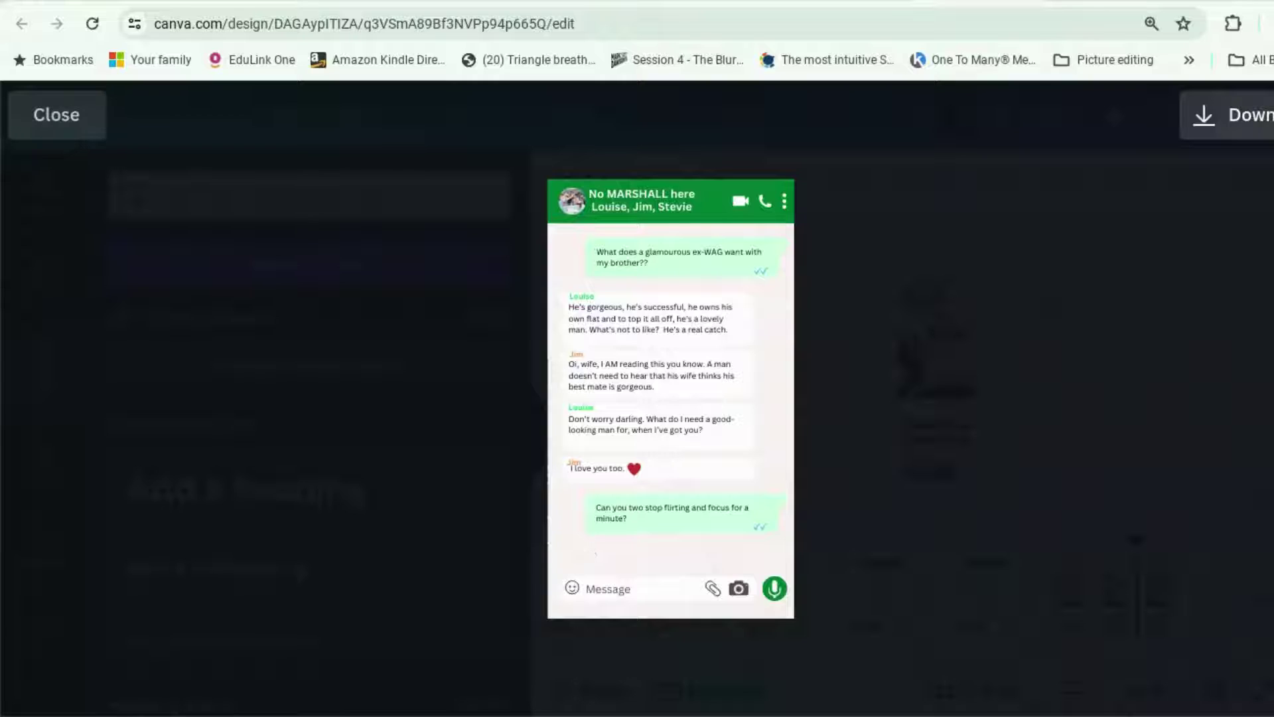
pyautogui.click(75, 127)
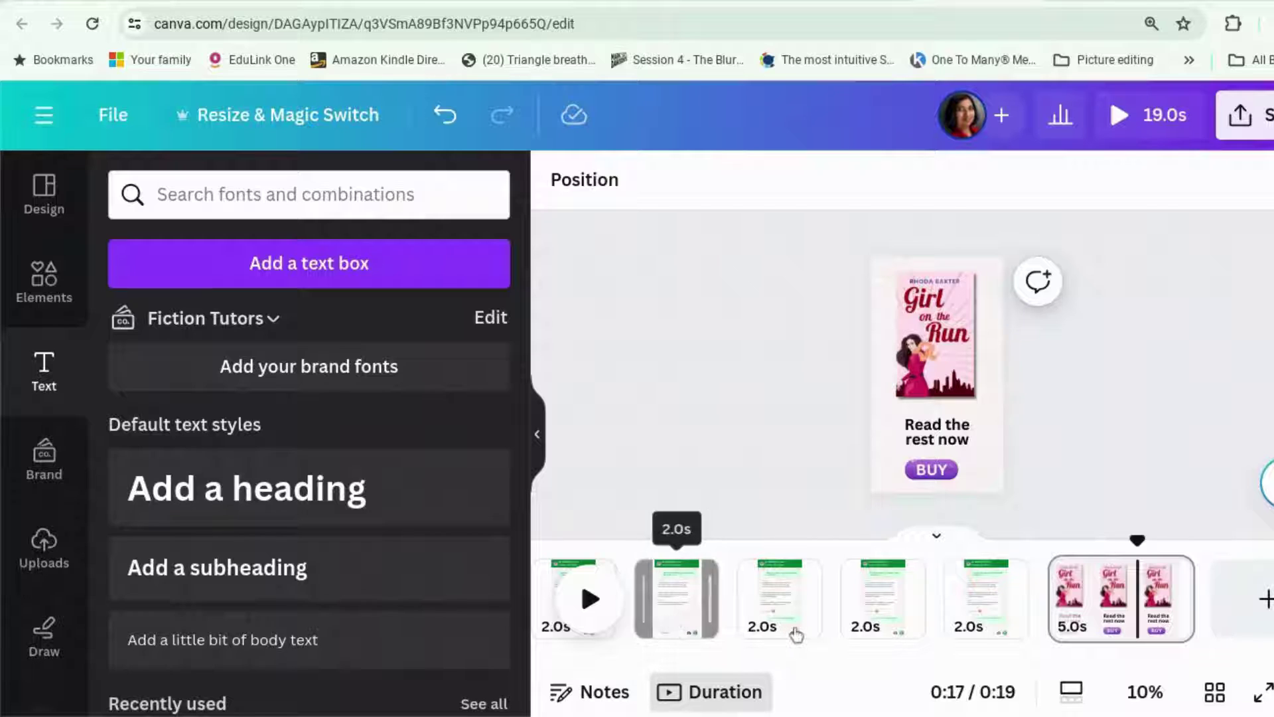
# Duplicate the chat page whose last message is "Can you two stop flirting and focus for a minute?"
pyautogui.click(759, 615)
pyautogui.hotkey('ctrl', 'd')
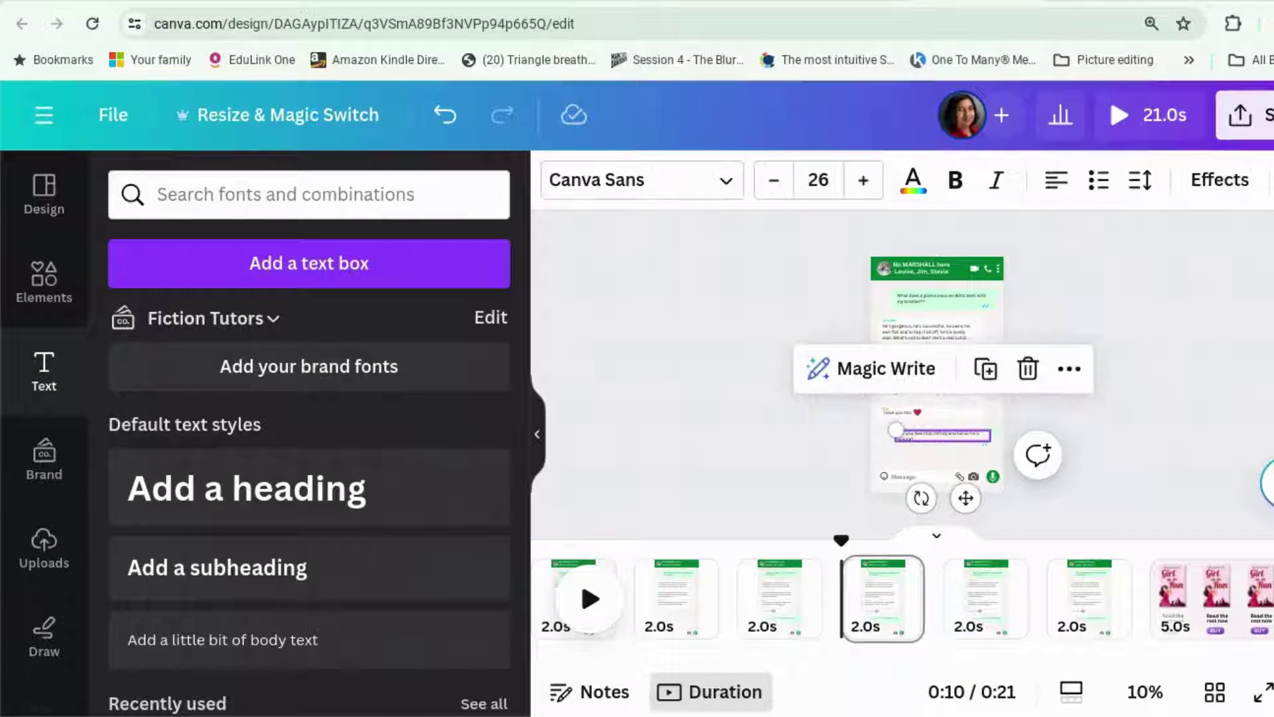
# Delete the last message's text, its green bubble tail and its tick marks from the chat page, leaving the heart message last
pyautogui.click(1027, 368)
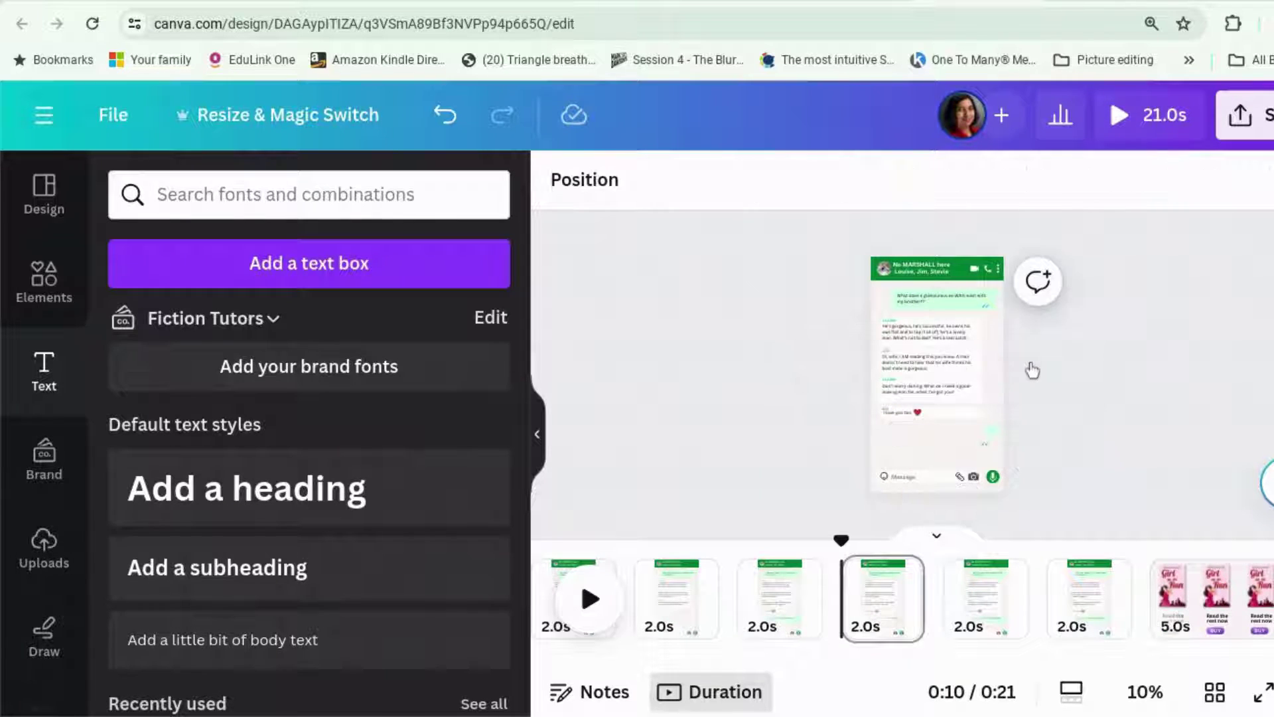
pyautogui.click(990, 441)
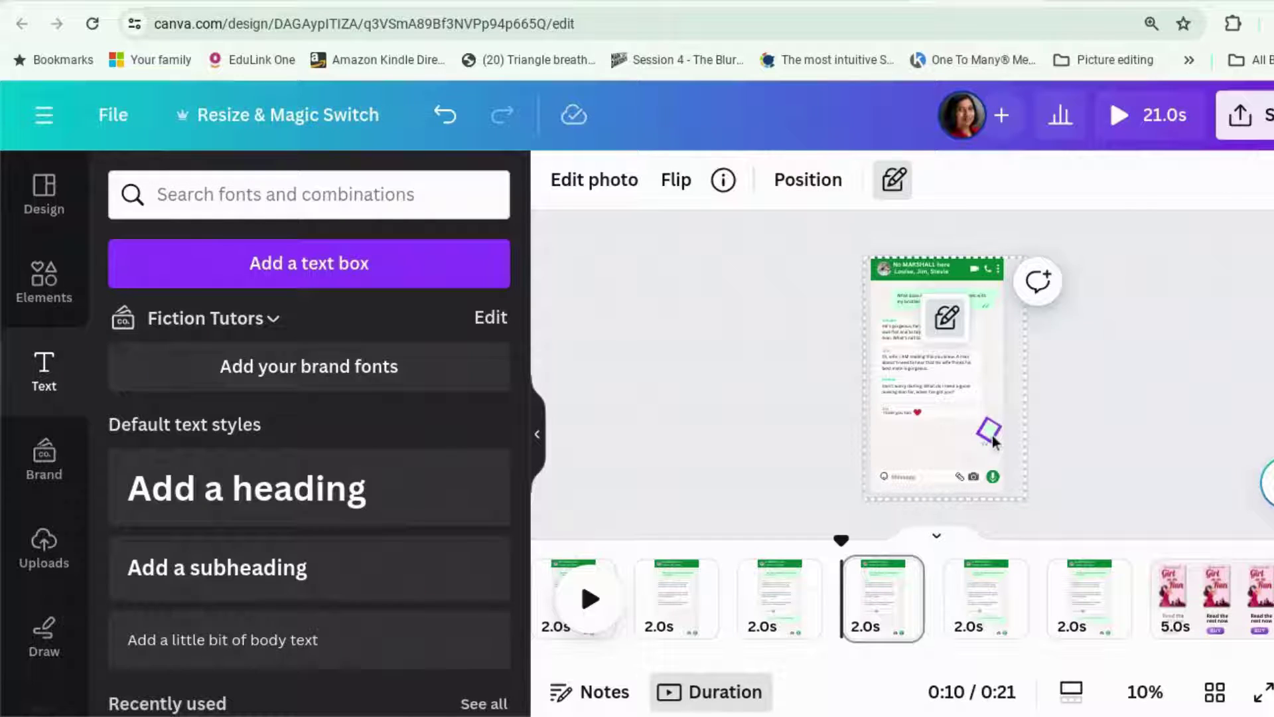
pyautogui.click(991, 437)
pyautogui.click(989, 449)
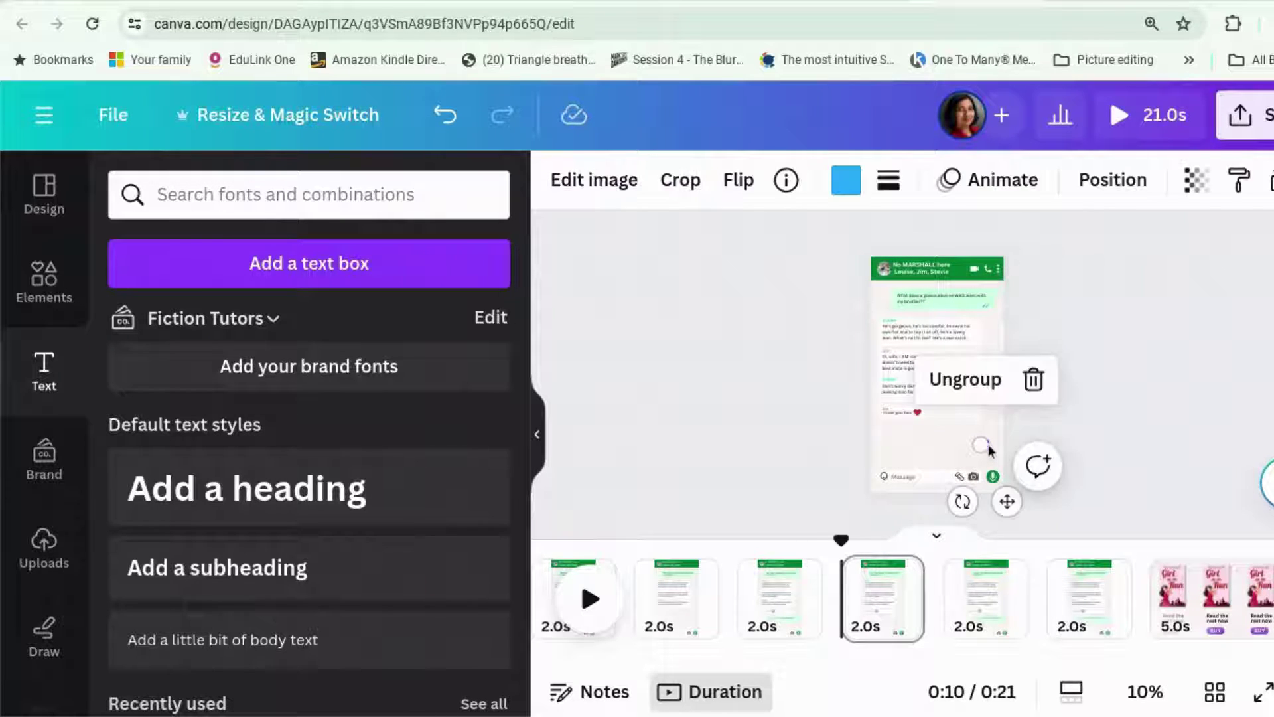
pyautogui.click(989, 450)
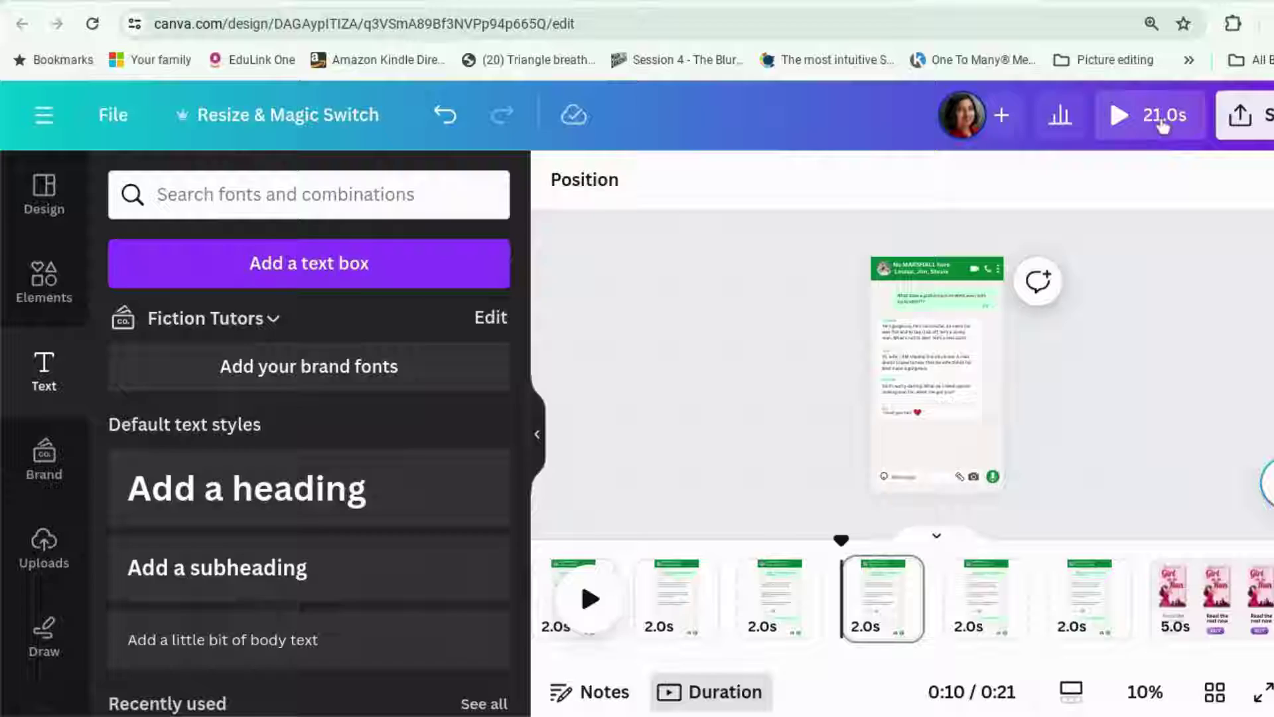
# Preview the whole video again through to the book cover page, and close the preview
pyautogui.click(1161, 116)
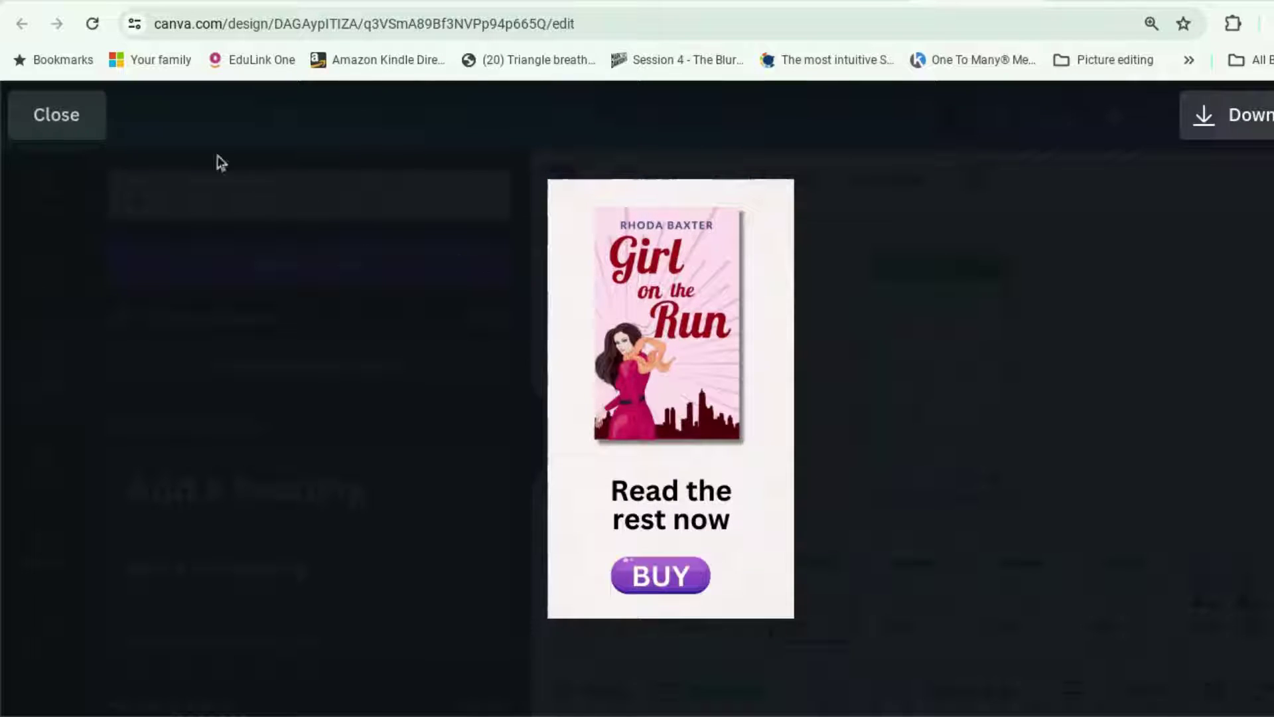
pyautogui.click(85, 120)
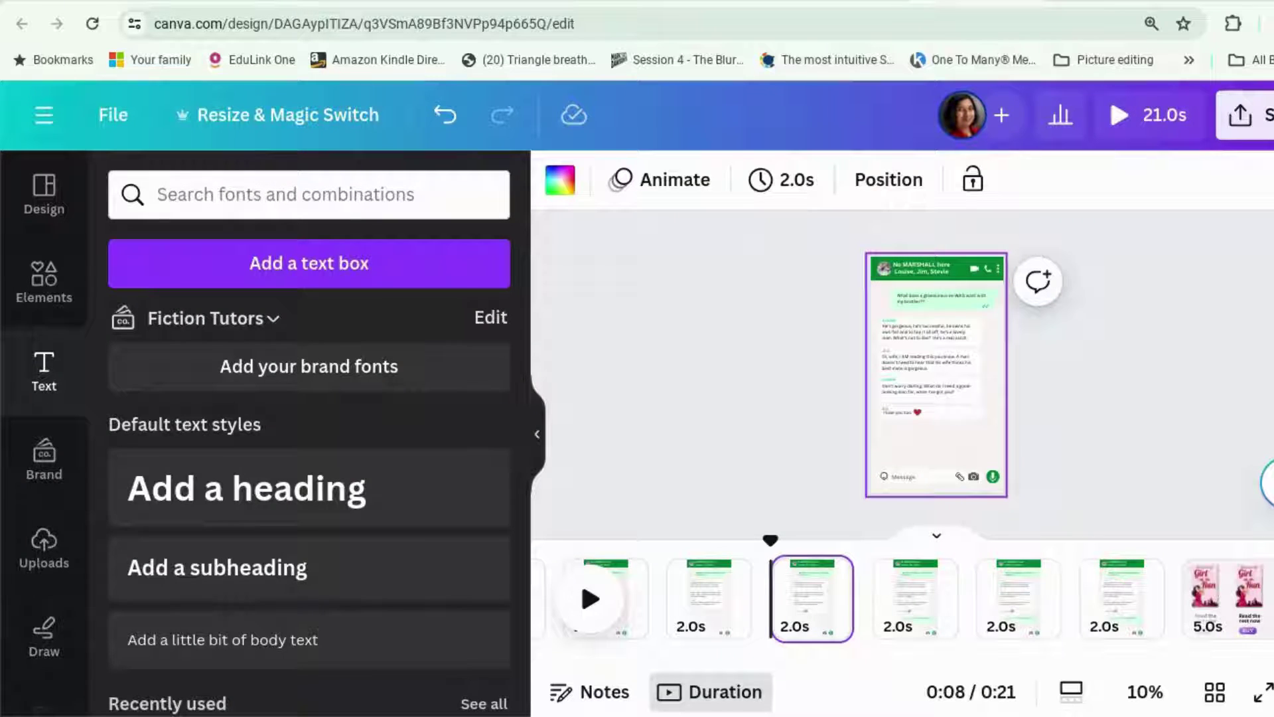